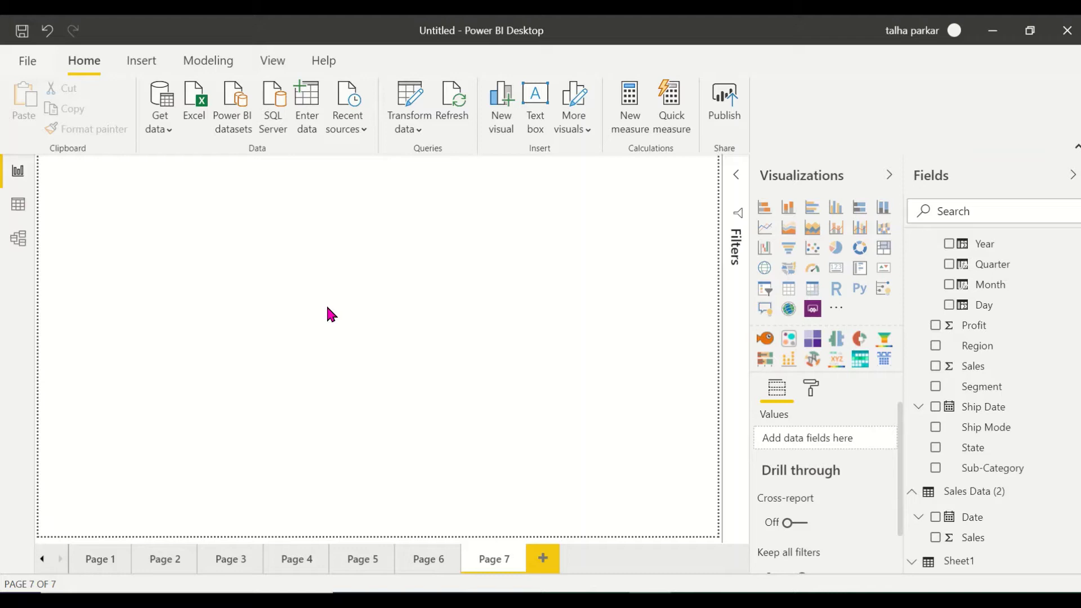
# Search the AppSource visuals marketplace for 'Calender' visuals
pyautogui.click(837, 310)
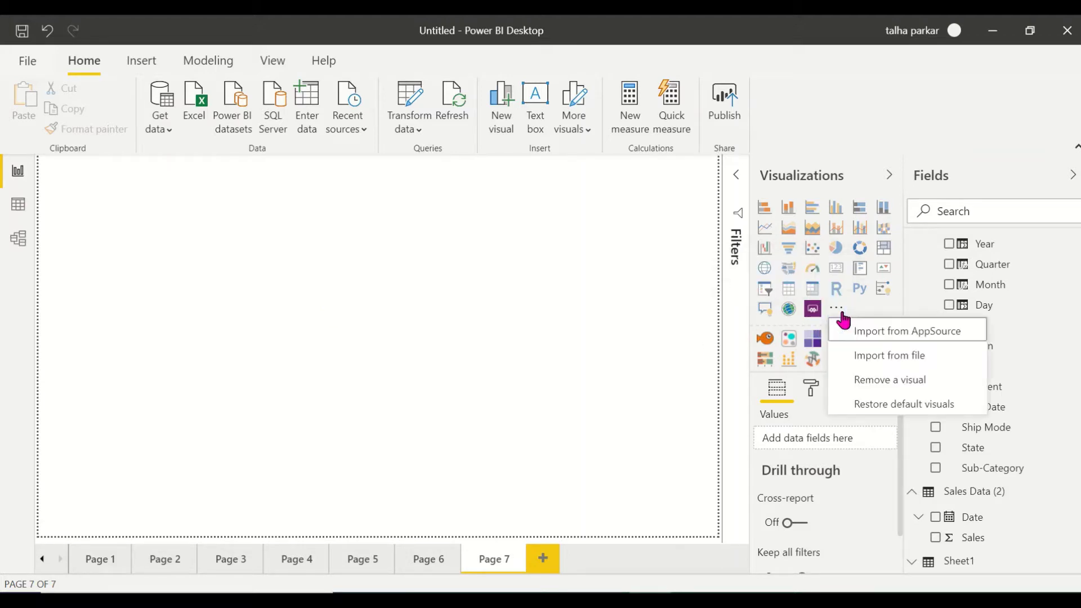
pyautogui.click(865, 334)
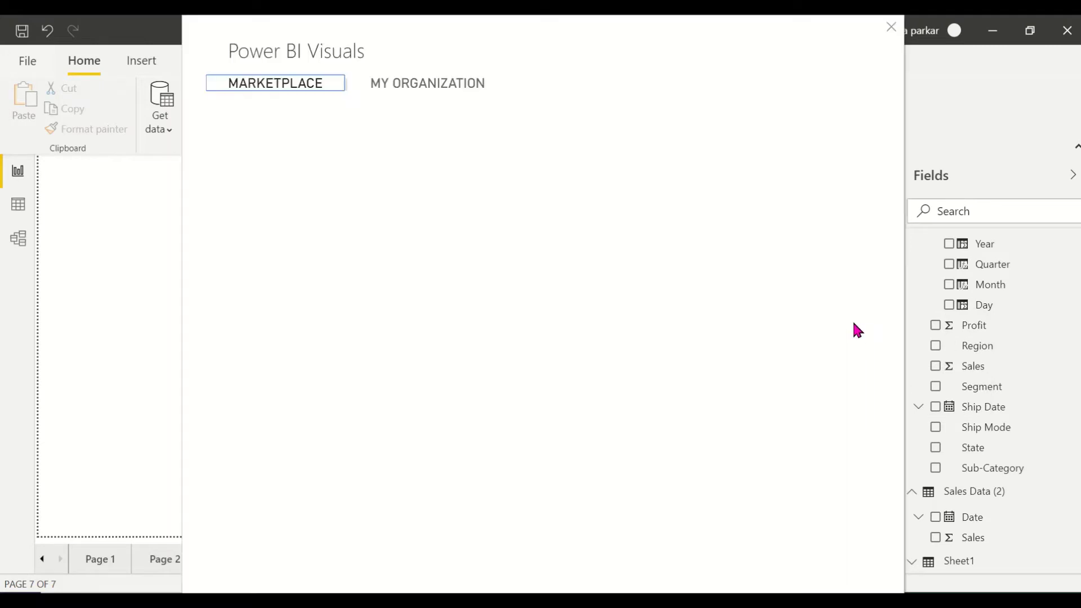
pyautogui.click(298, 177)
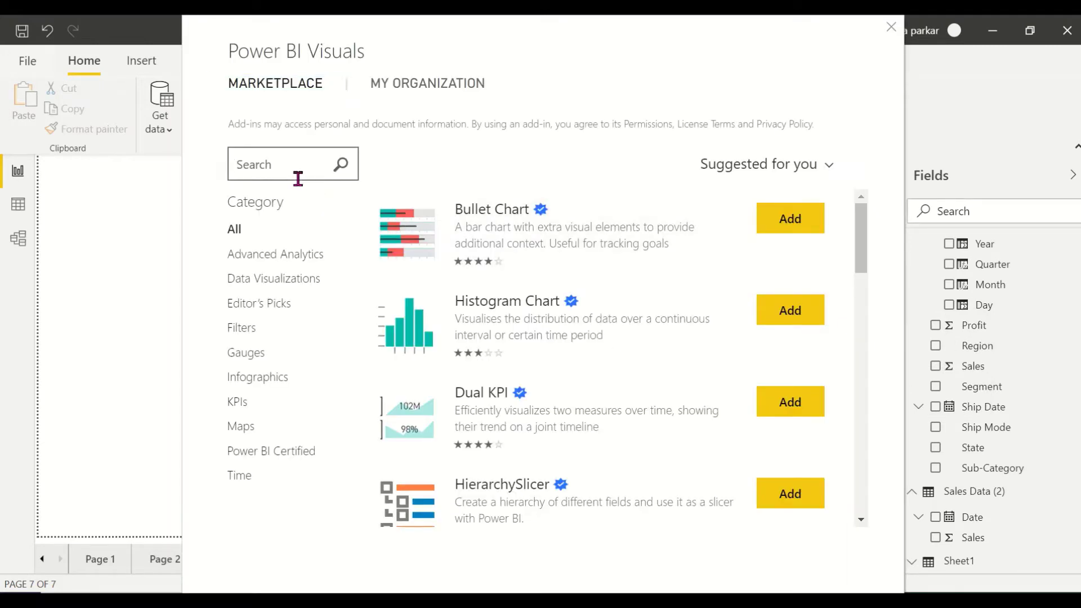
pyautogui.press('Return')
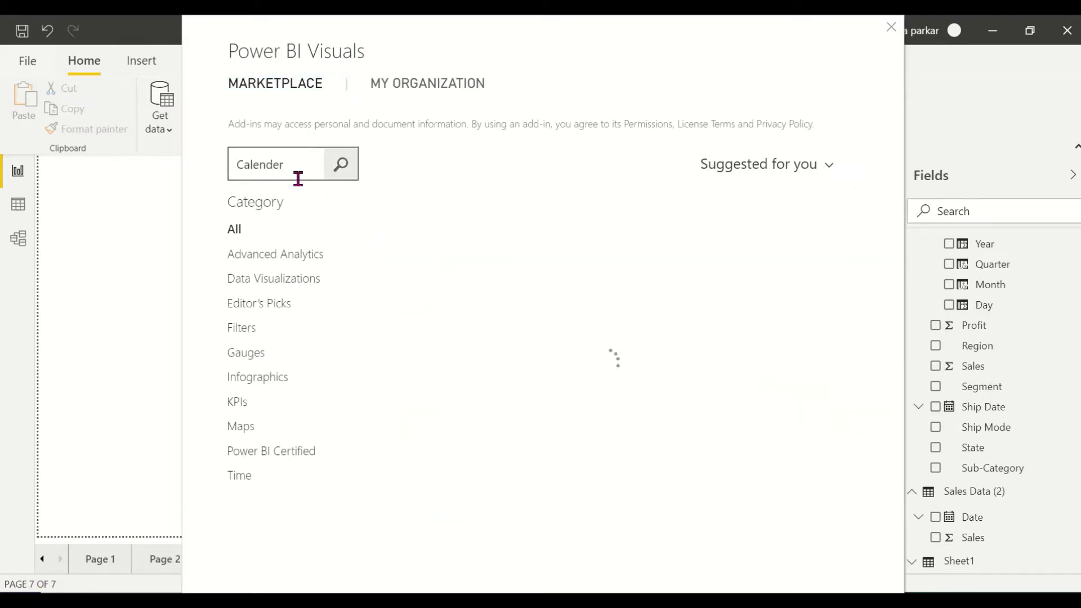
pyautogui.scroll(-5, 542, 248)
pyautogui.scroll(5, 541, 254)
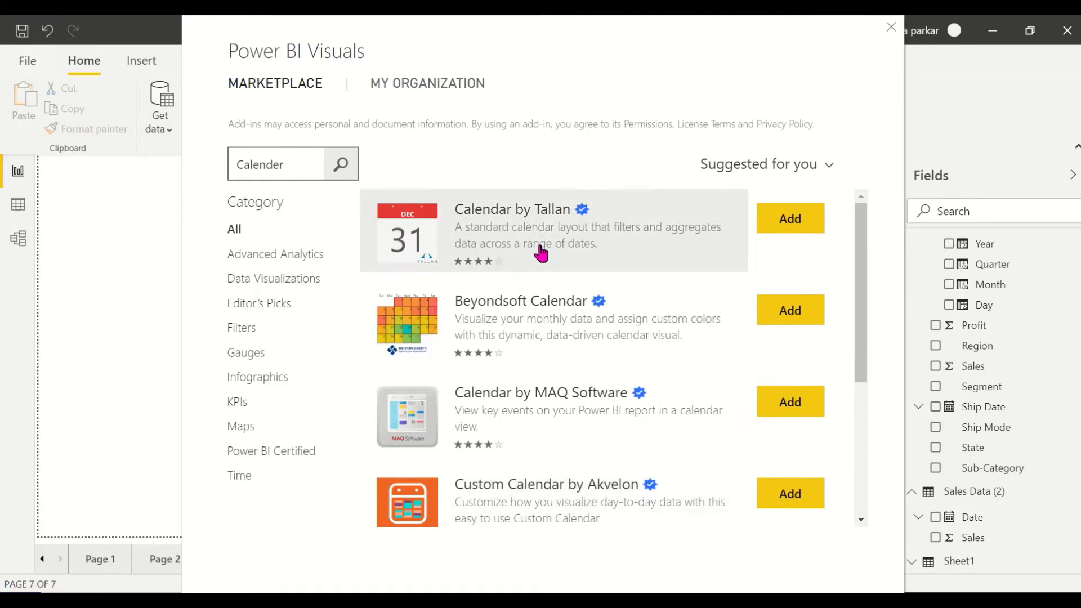
# Review the Beyondsoft Calendar details, cycling its preview images and expanding the full description
pyautogui.click(561, 340)
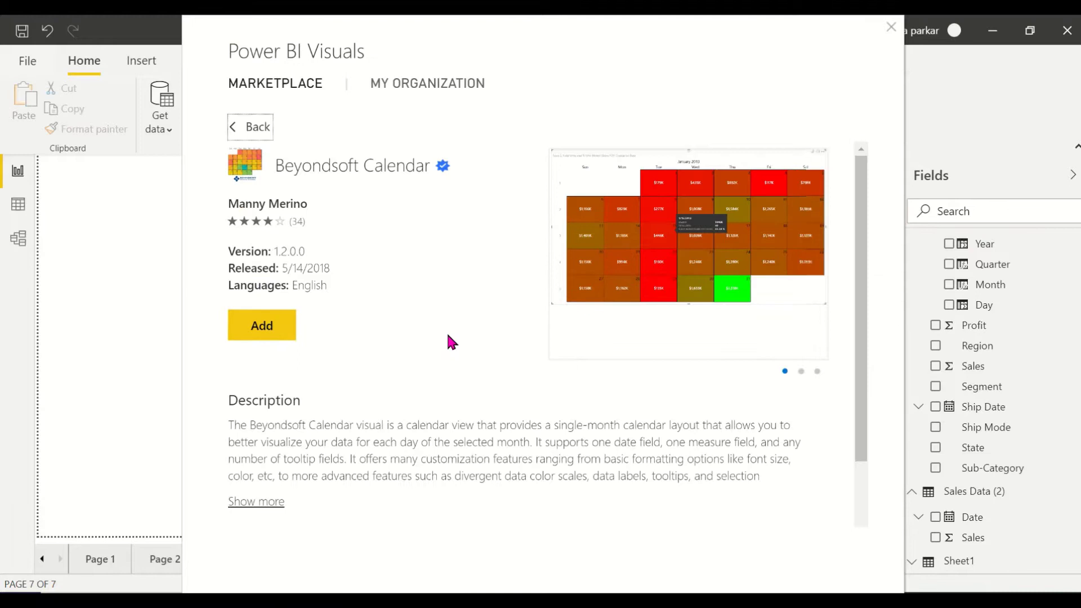
pyautogui.click(822, 261)
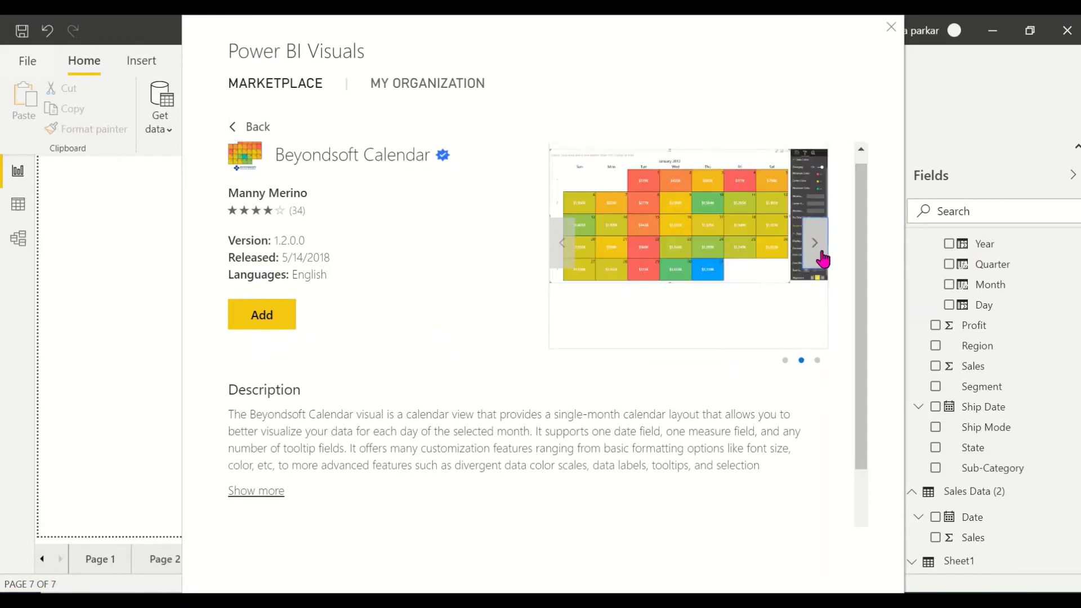
pyautogui.click(823, 260)
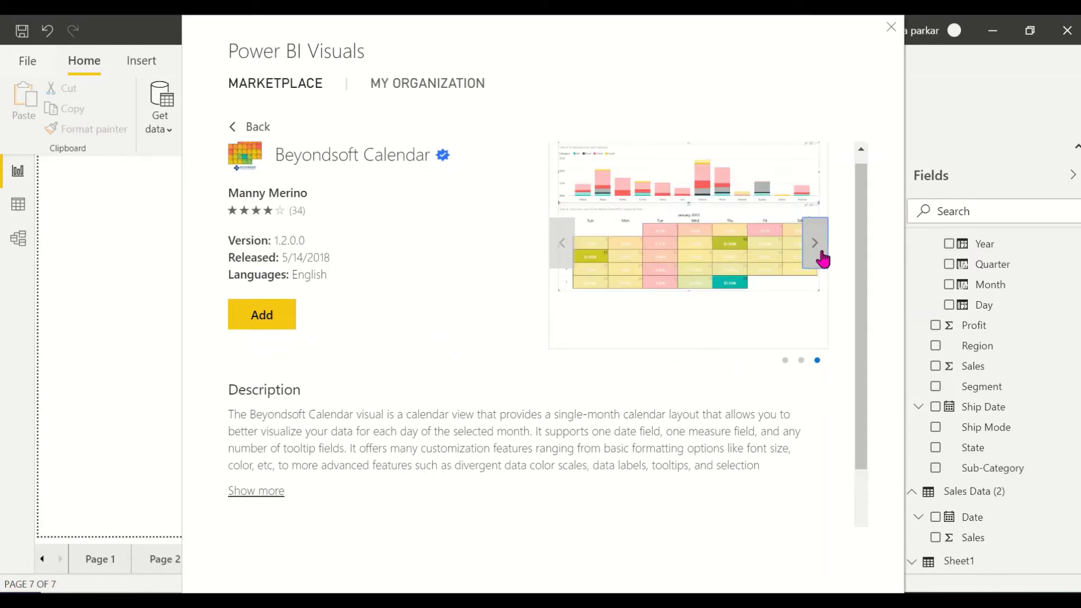
pyautogui.click(822, 260)
pyautogui.click(258, 492)
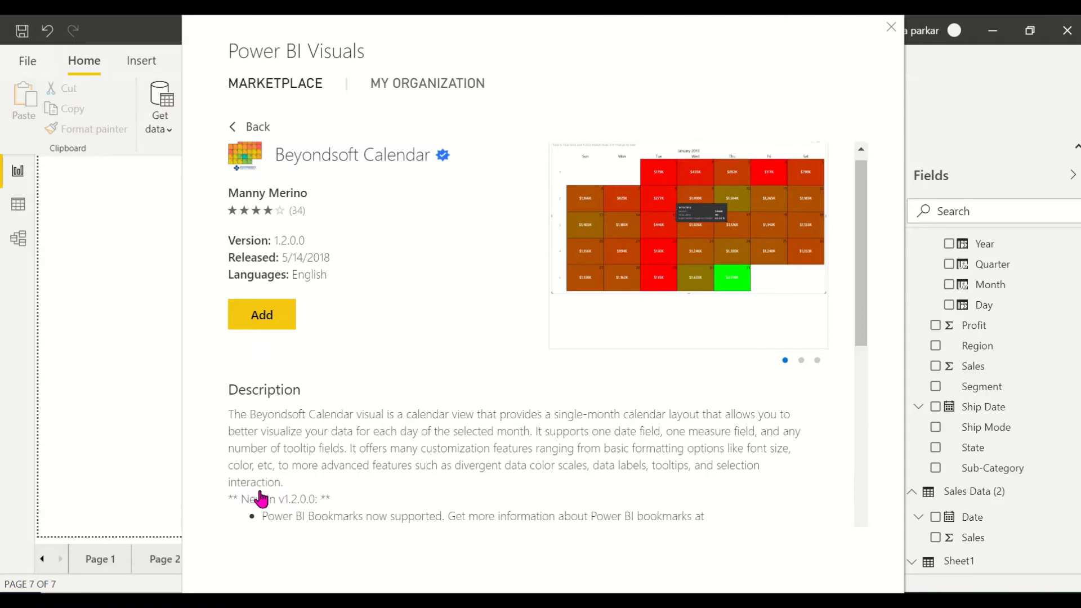
pyautogui.scroll(-8, 260, 497)
pyautogui.scroll(10, 261, 497)
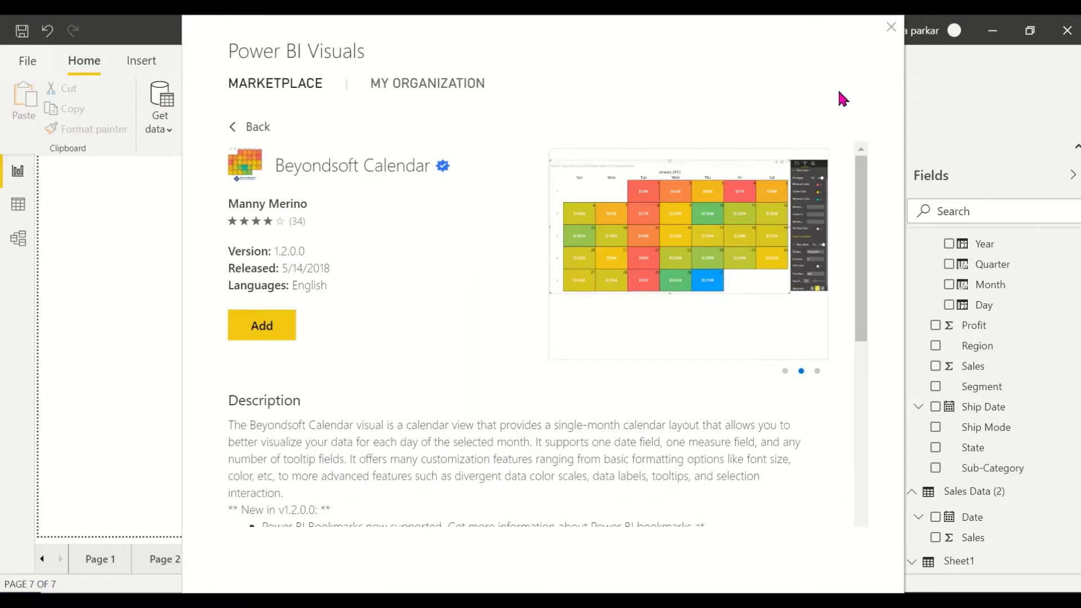
# Close the marketplace, add a custom calendar visual to Page 7 and enlarge it
pyautogui.click(890, 28)
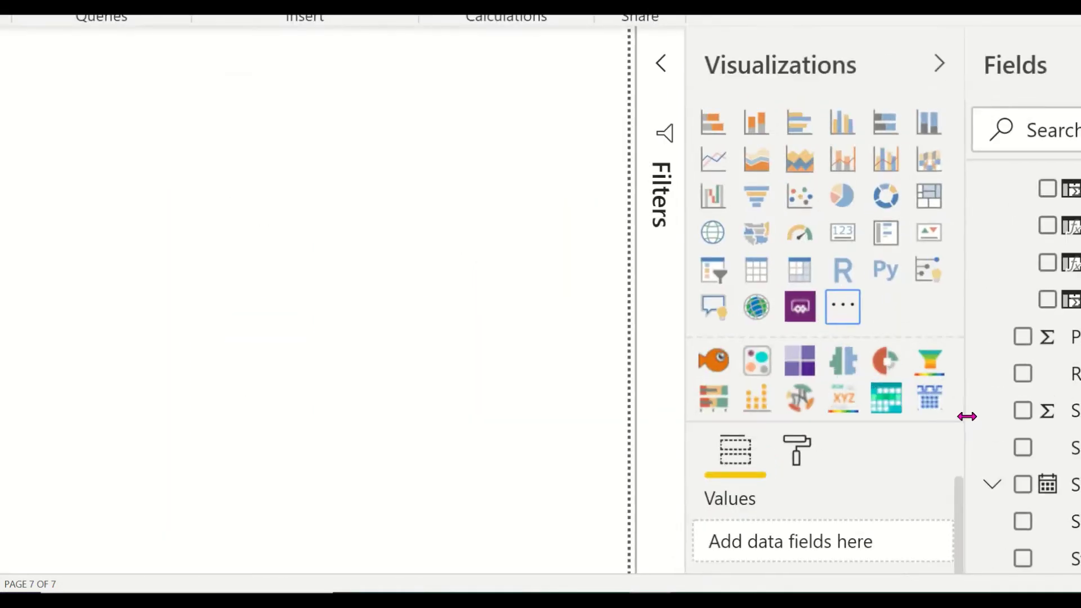
pyautogui.click(930, 398)
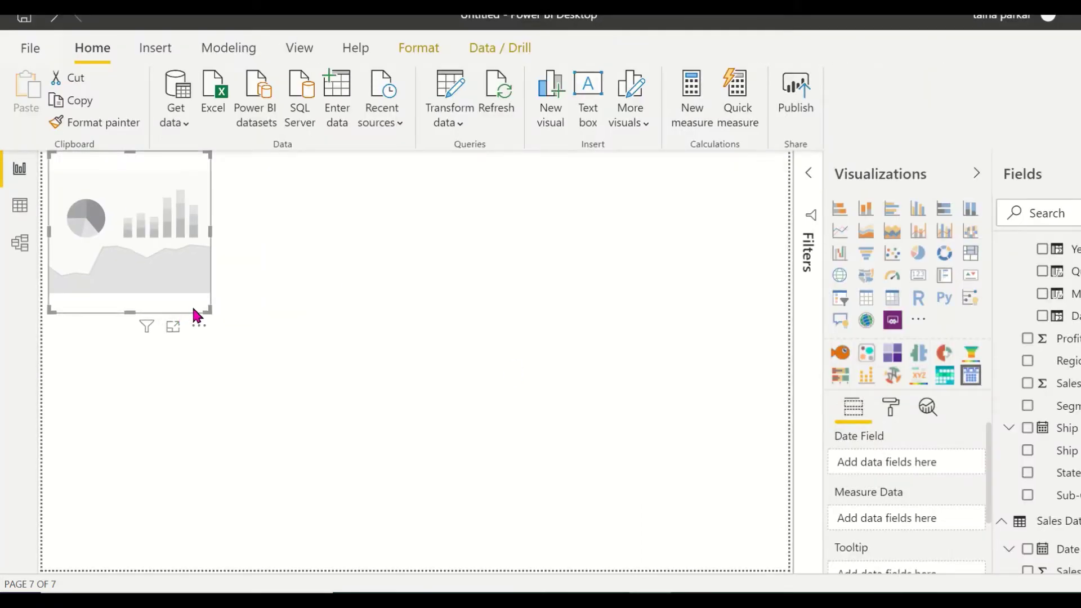
pyautogui.moveTo(207, 309); pyautogui.dragTo(474, 441)
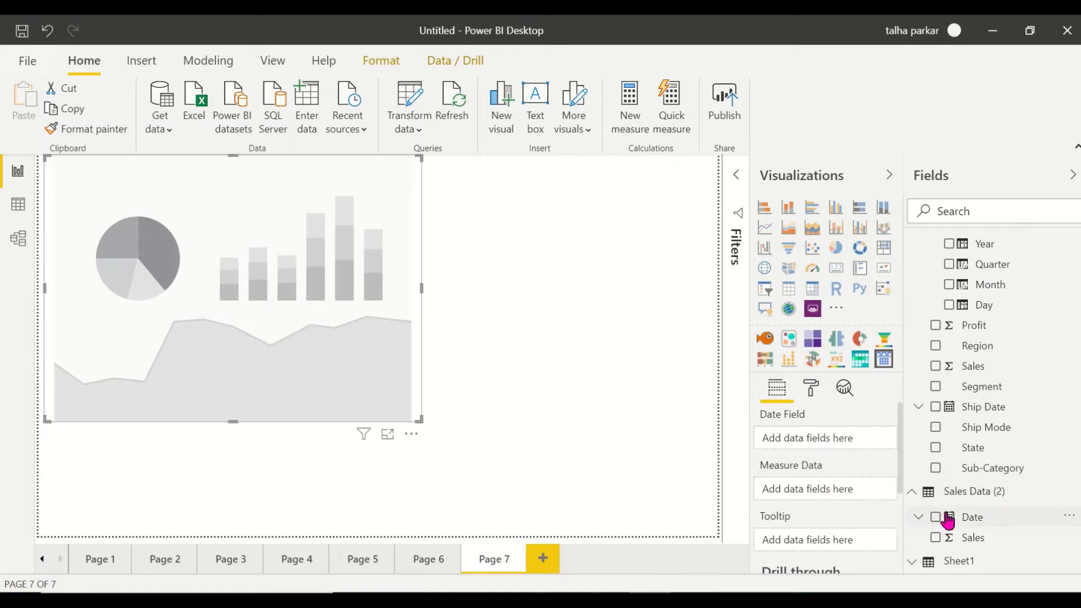
# Bind Date to Date Field and Sales to Measure Data, then enlarge the calendar
pyautogui.moveTo(996, 517); pyautogui.dragTo(839, 492)
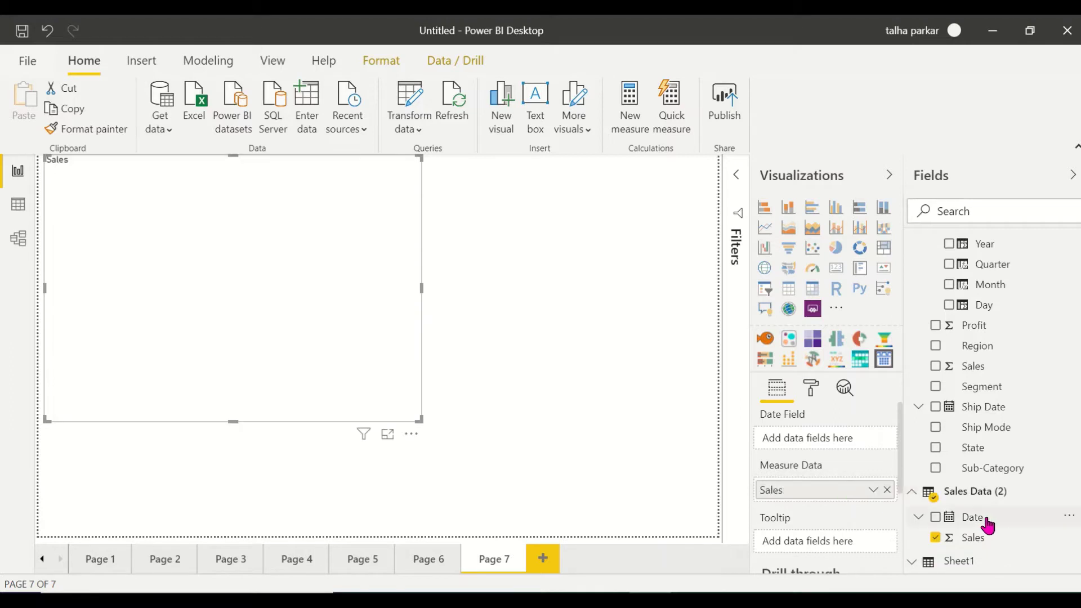
pyautogui.moveTo(988, 525); pyautogui.dragTo(842, 437)
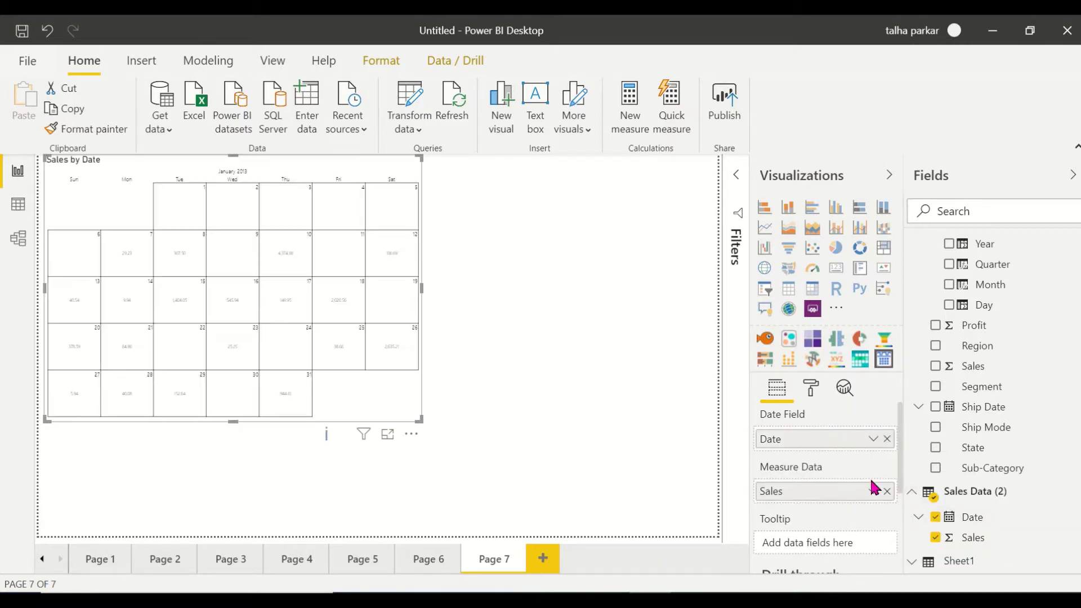
pyautogui.moveTo(420, 416); pyautogui.dragTo(592, 471)
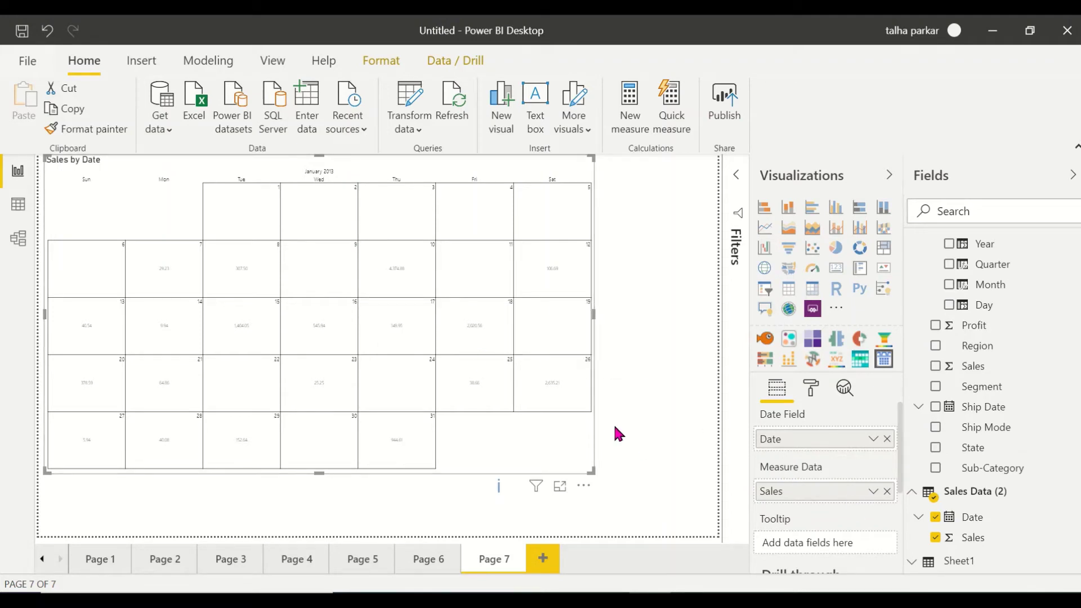
# In Power Query, sort Sales Data (2) by Date ascending and Close & Apply
pyautogui.click(417, 128)
pyautogui.click(448, 165)
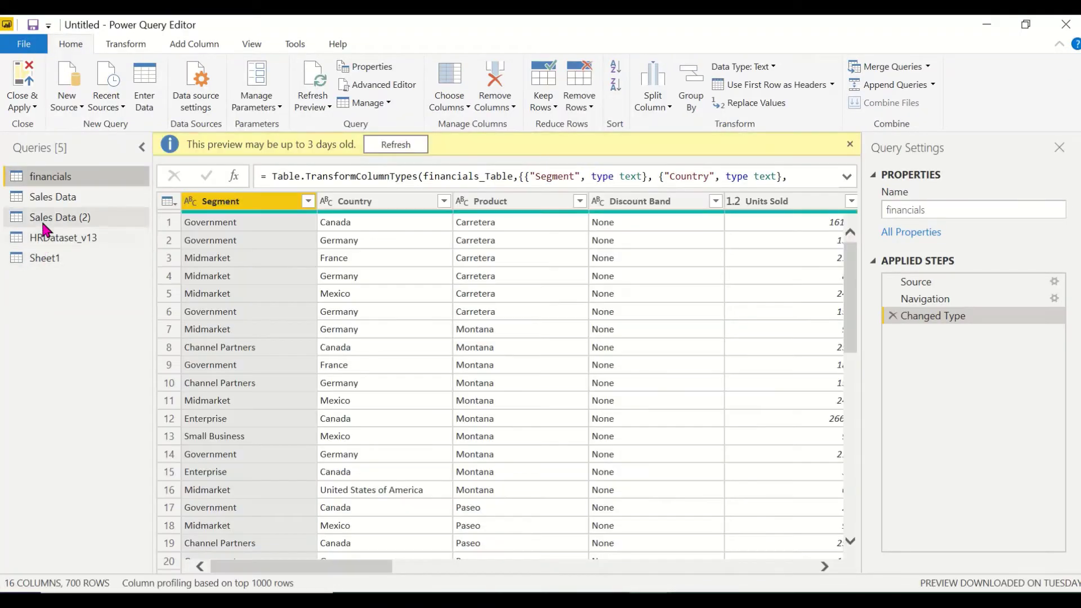
pyautogui.click(42, 219)
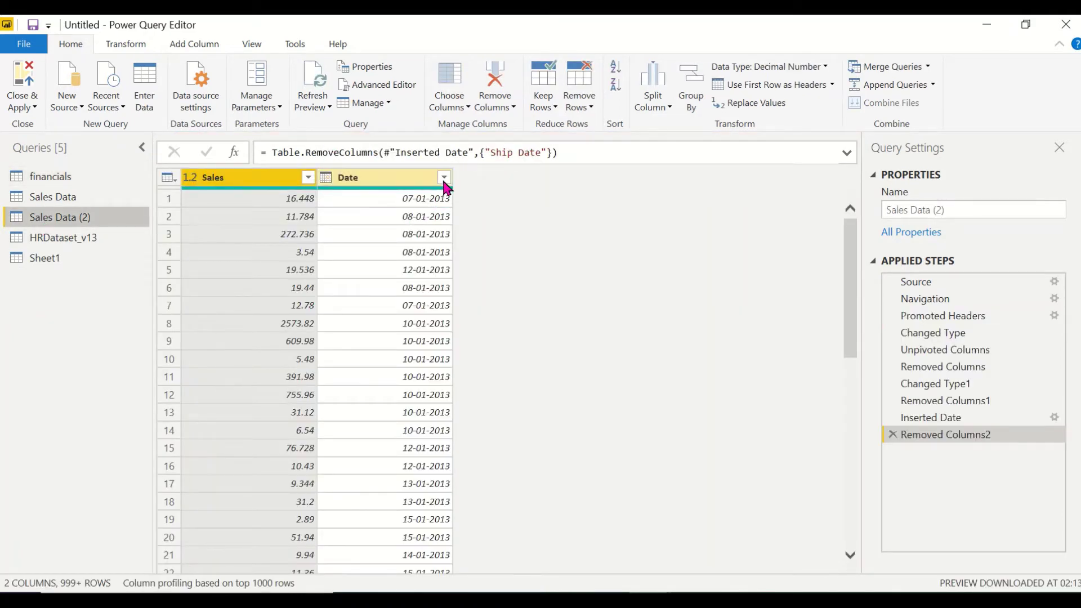
pyautogui.click(444, 177)
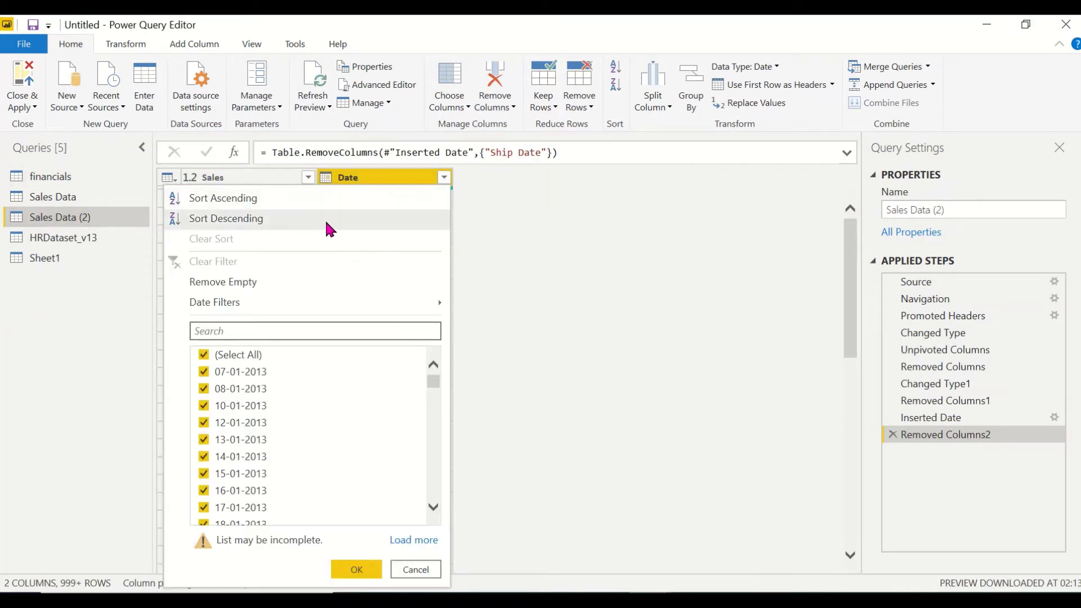
pyautogui.click(322, 220)
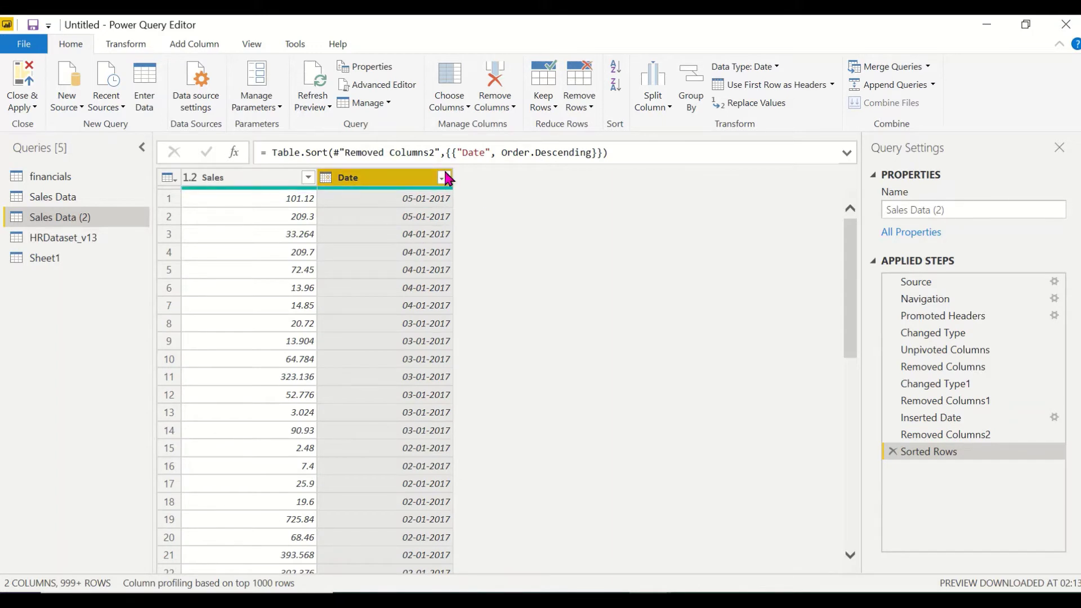
pyautogui.click(444, 177)
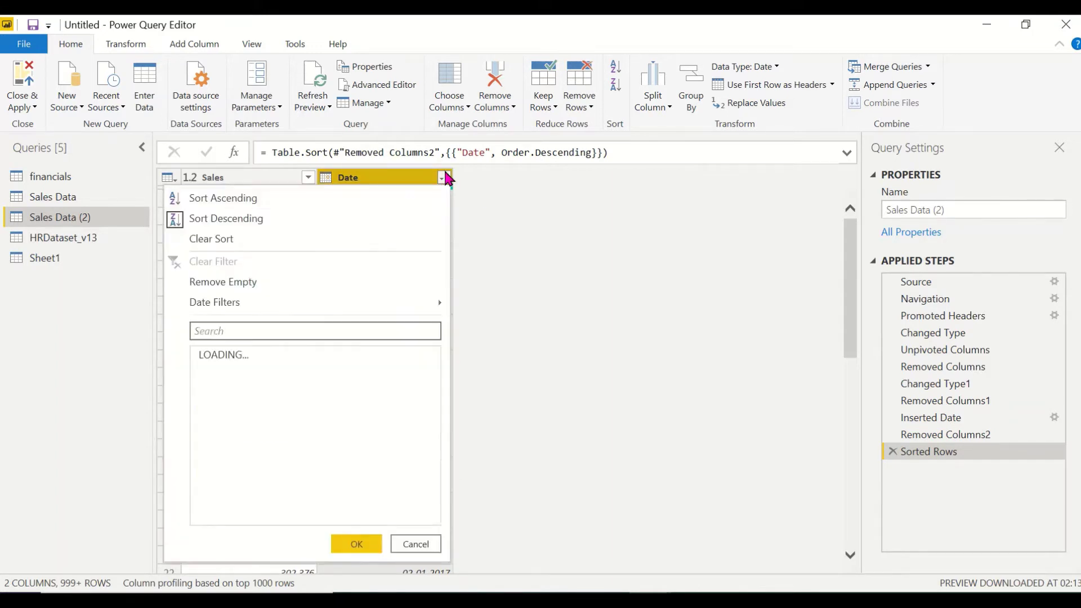
pyautogui.click(342, 201)
pyautogui.click(25, 99)
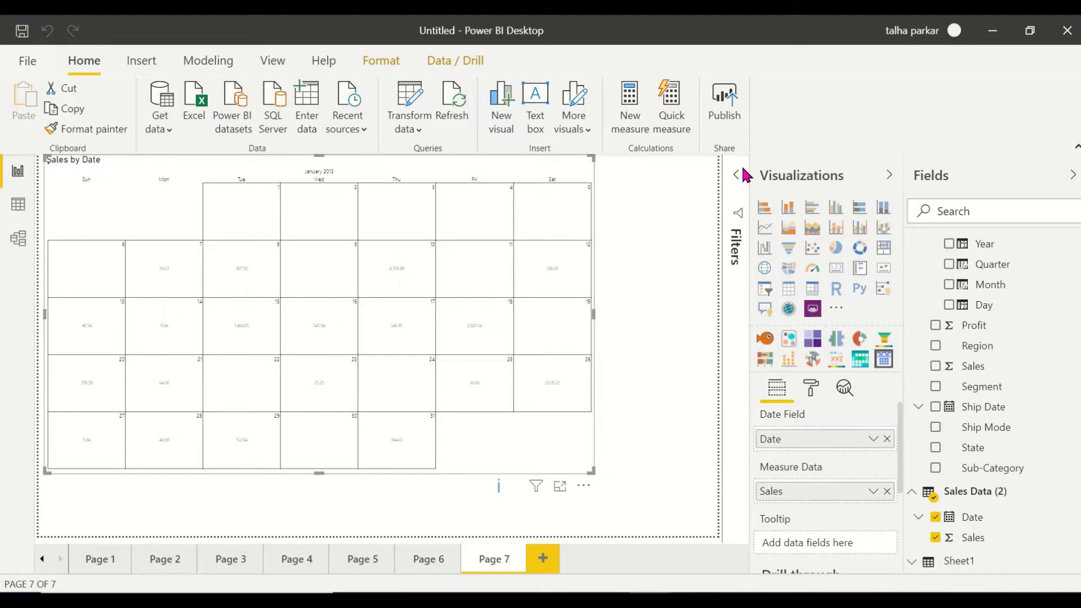
# Show the calendar's Format options, dismiss the 'Too many values' warning, and enlarge the calendar
pyautogui.moveTo(267, 189)
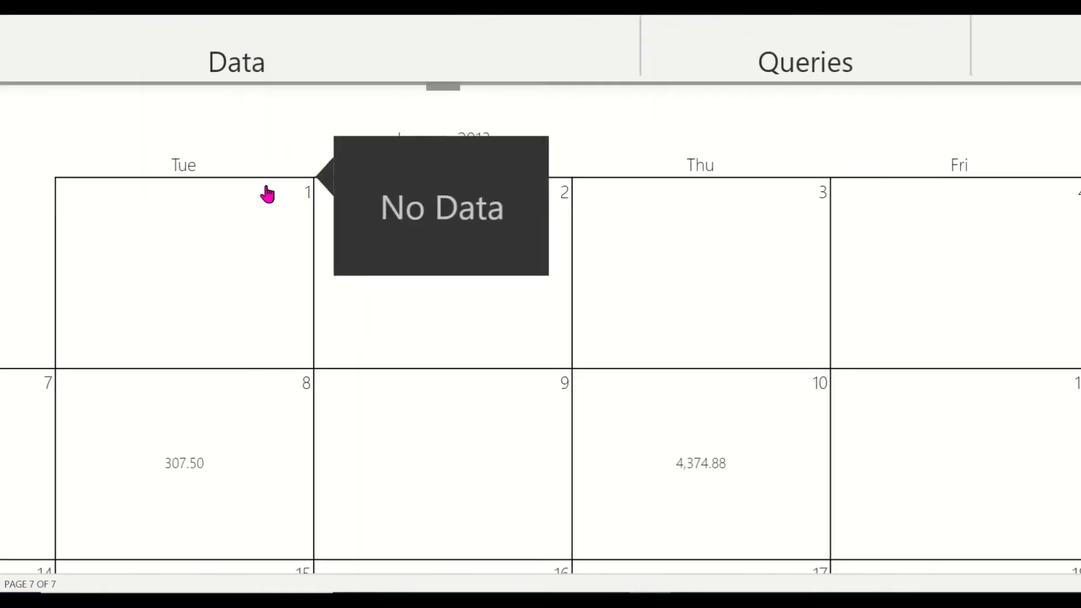
pyautogui.moveTo(150, 366)
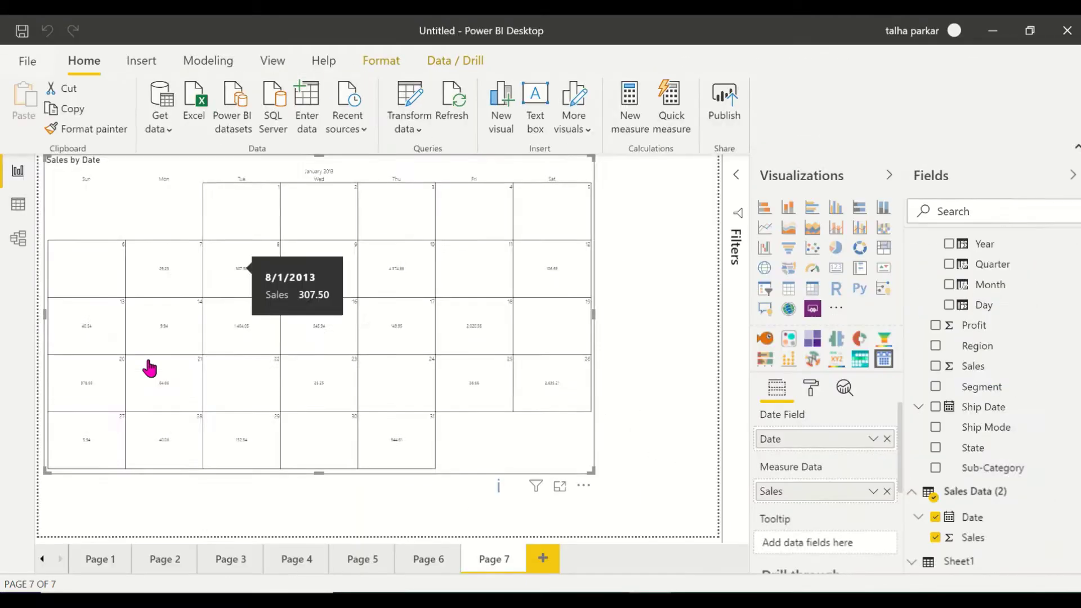
pyautogui.click(810, 387)
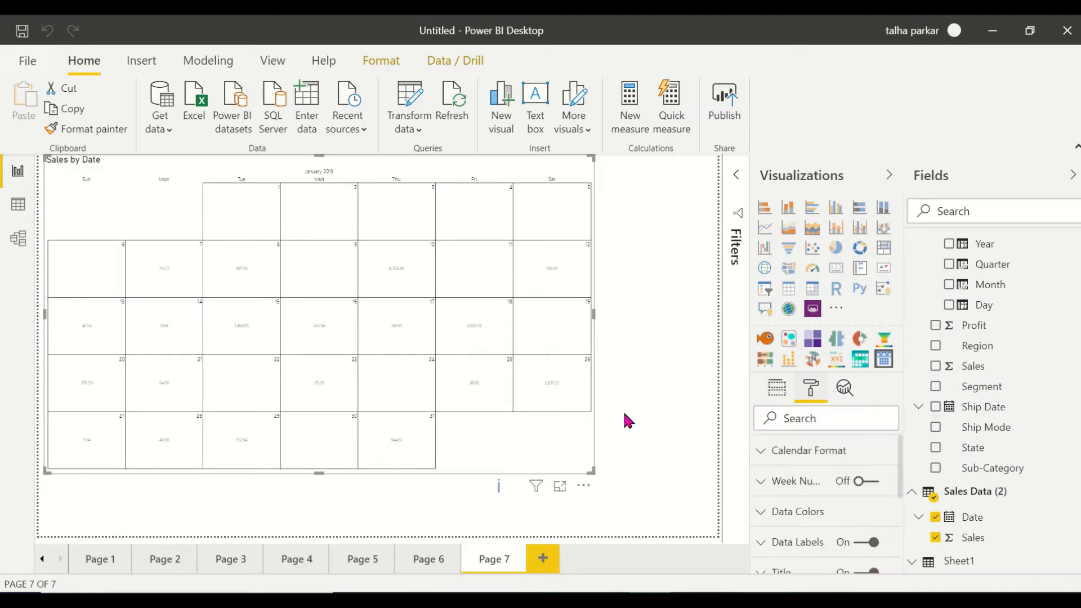
pyautogui.click(498, 489)
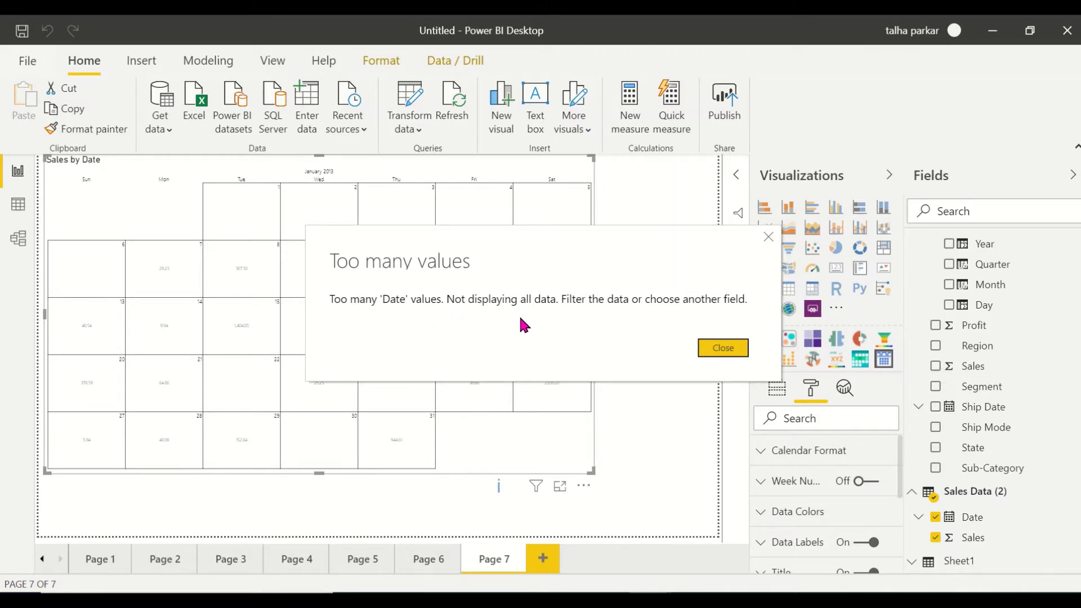
pyautogui.click(722, 347)
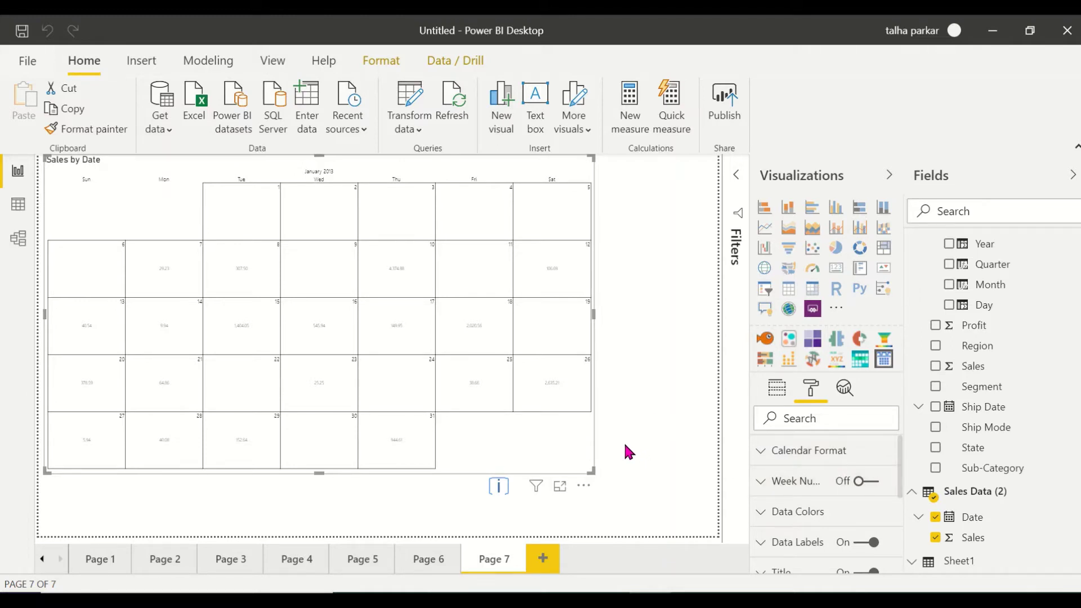
pyautogui.moveTo(592, 472); pyautogui.dragTo(647, 478)
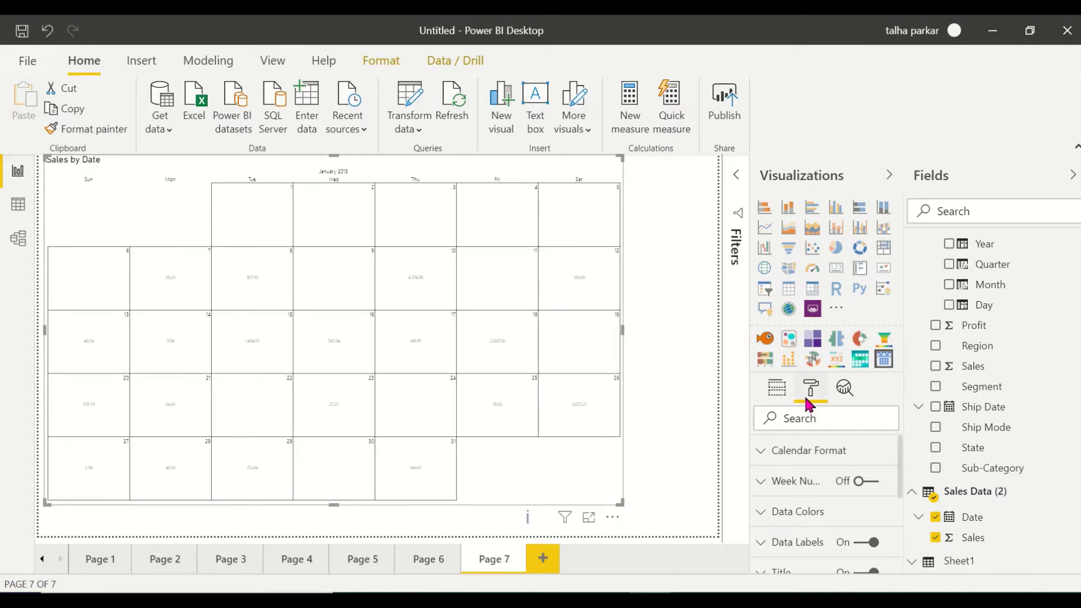
# Set the calendar's Month/Year Display to Month and Year
pyautogui.click(812, 453)
pyautogui.click(853, 499)
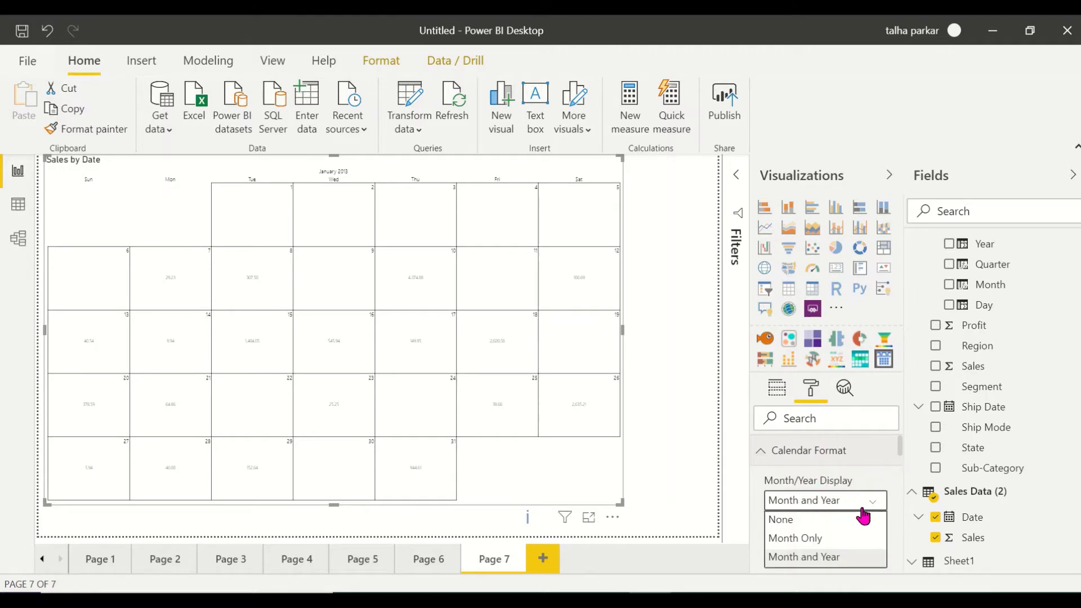
pyautogui.click(859, 521)
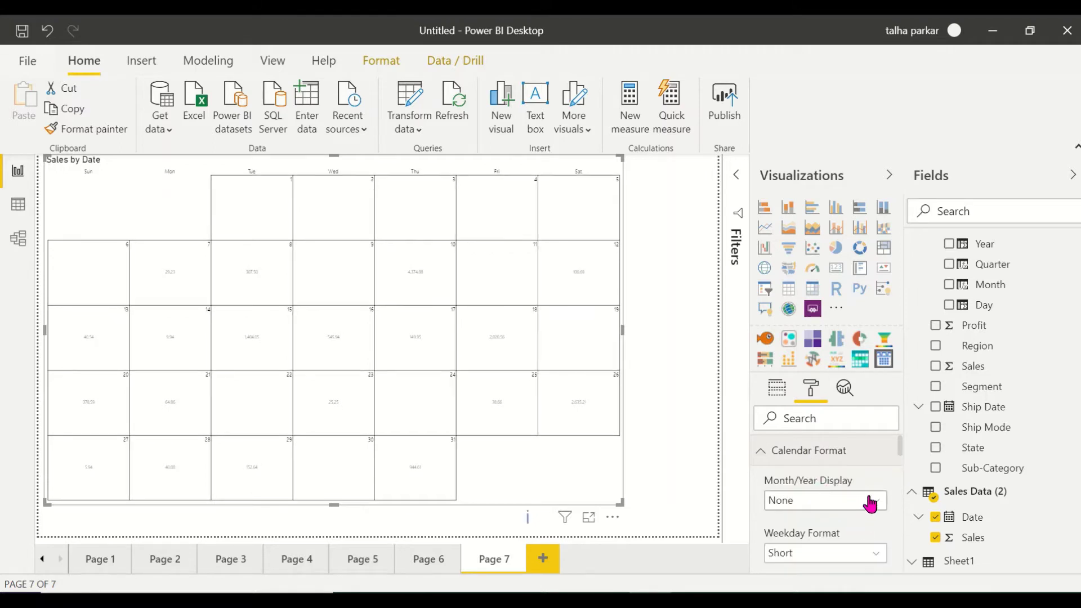
pyautogui.click(869, 501)
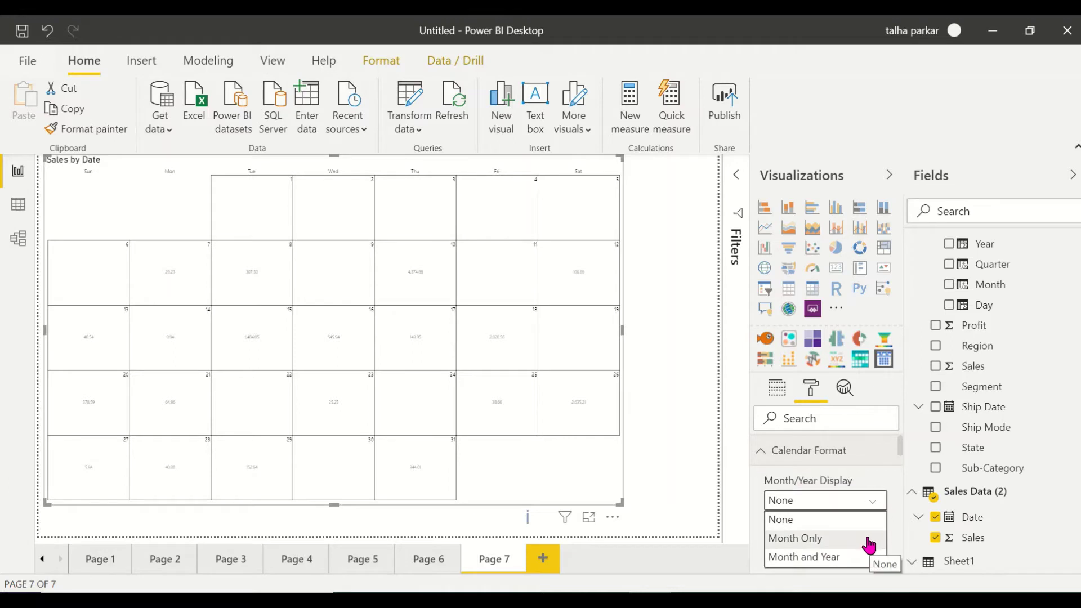
pyautogui.click(868, 540)
pyautogui.scroll(-1, 868, 545)
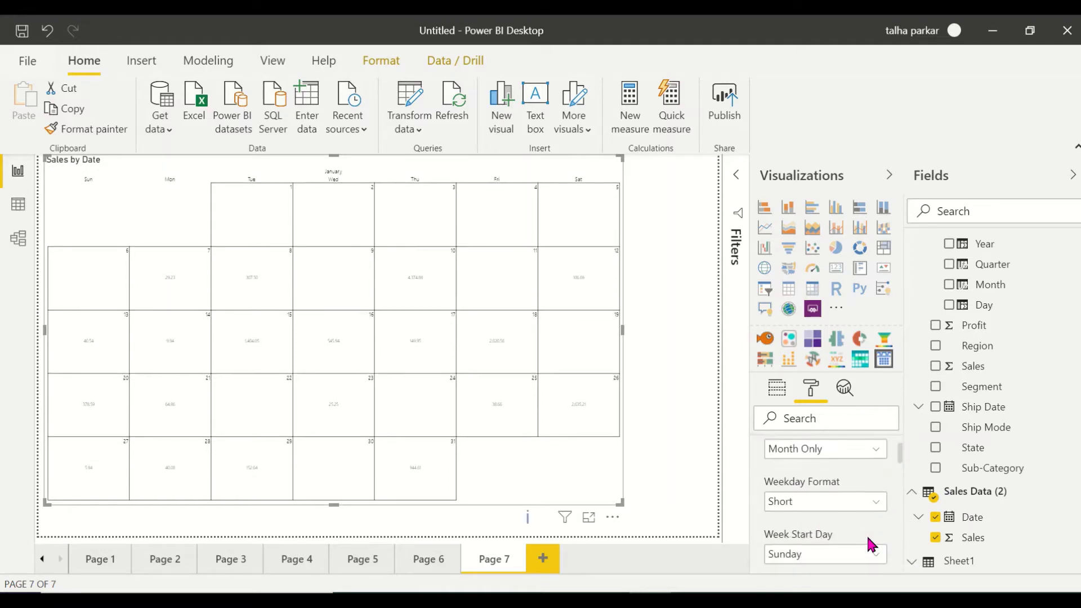
pyautogui.click(861, 450)
pyautogui.click(869, 505)
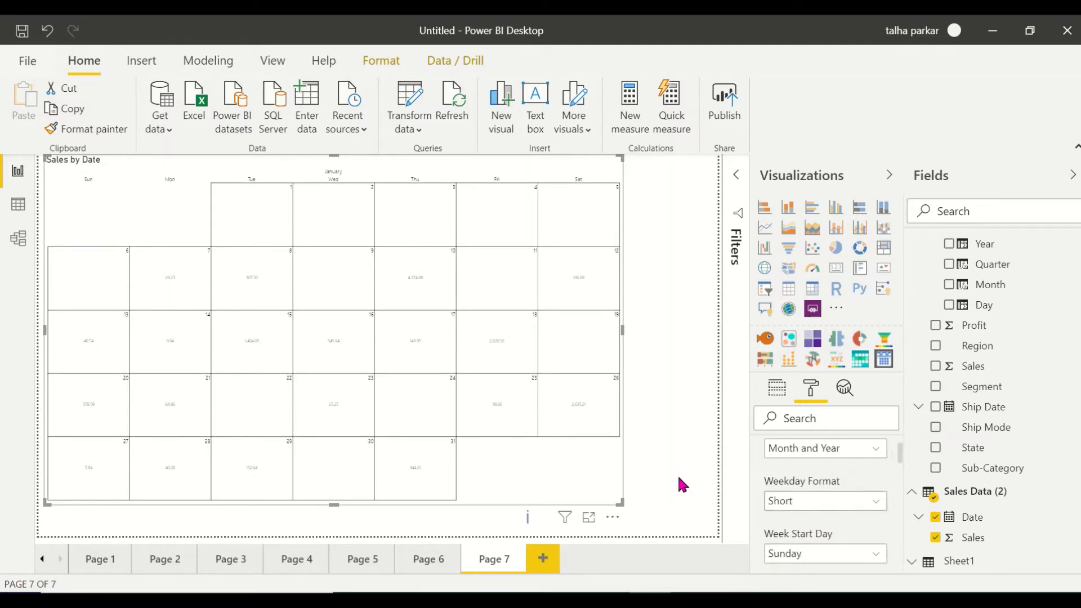
# Use Long weekday names, keep Sunday as week start, and set border thickness to 5
pyautogui.click(853, 508)
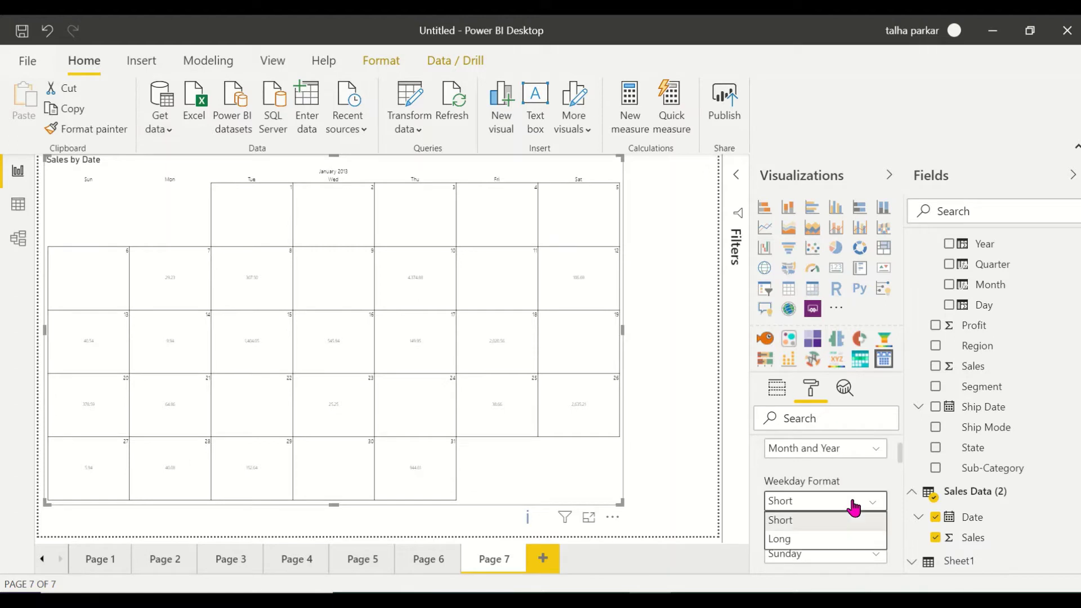
pyautogui.click(848, 537)
pyautogui.scroll(-1, 873, 529)
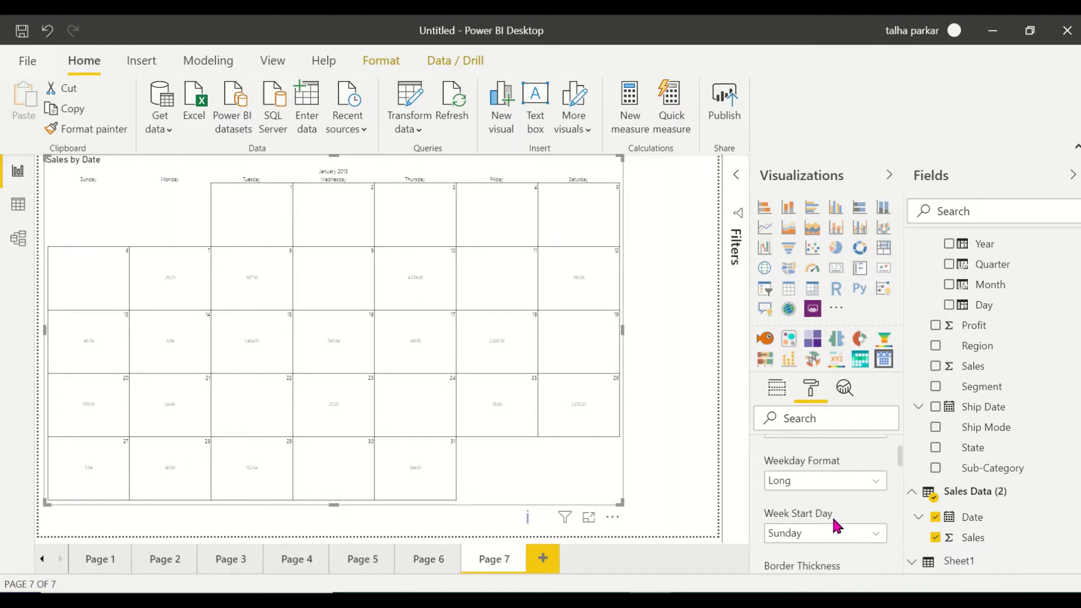
pyautogui.click(879, 532)
pyautogui.click(868, 532)
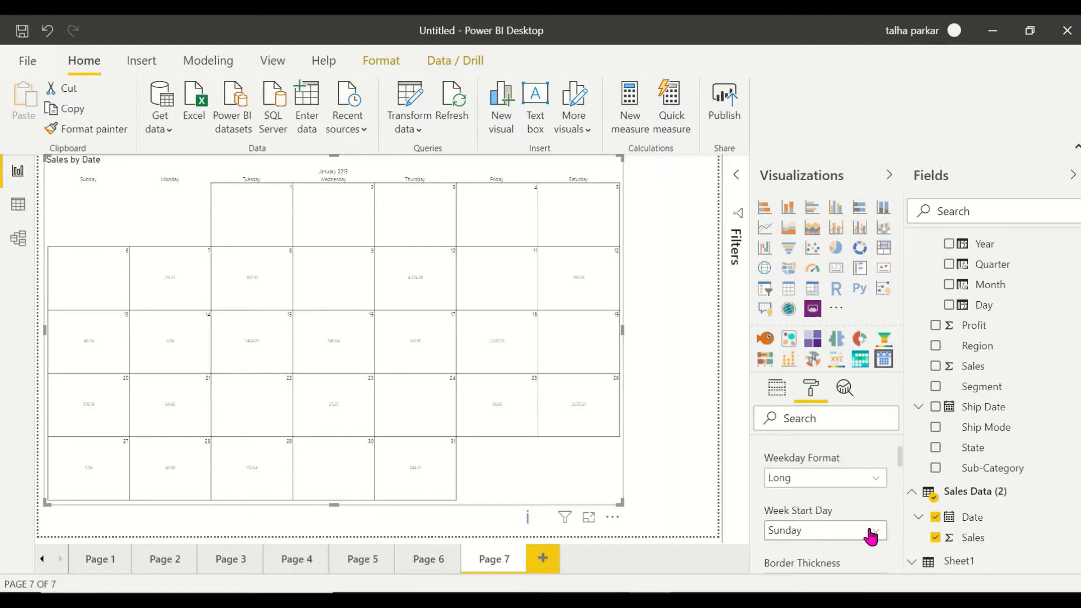
pyautogui.scroll(-1, 867, 526)
pyautogui.click(869, 525)
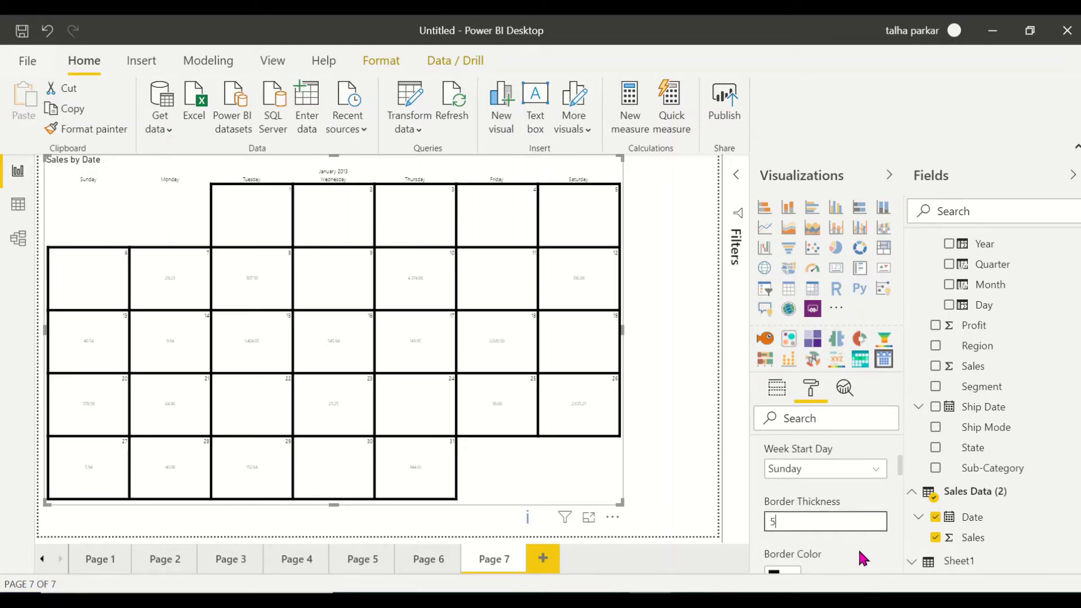
pyautogui.scroll(-1, 862, 559)
pyautogui.scroll(-5, 803, 529)
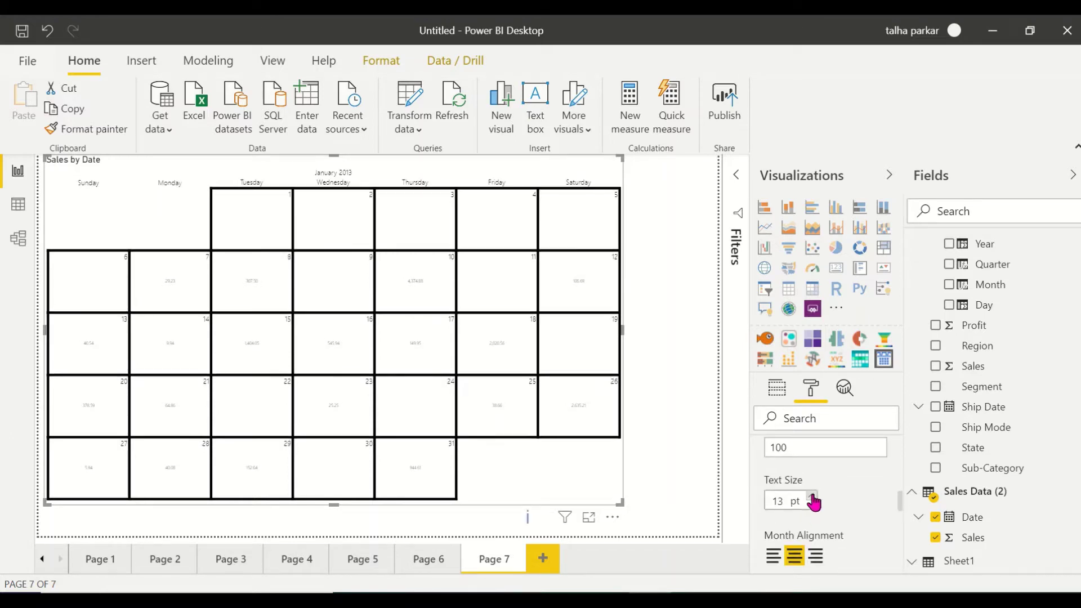
# Increase the calendar text size to 18 pt
pyautogui.click(811, 496)
pyautogui.click(811, 496)
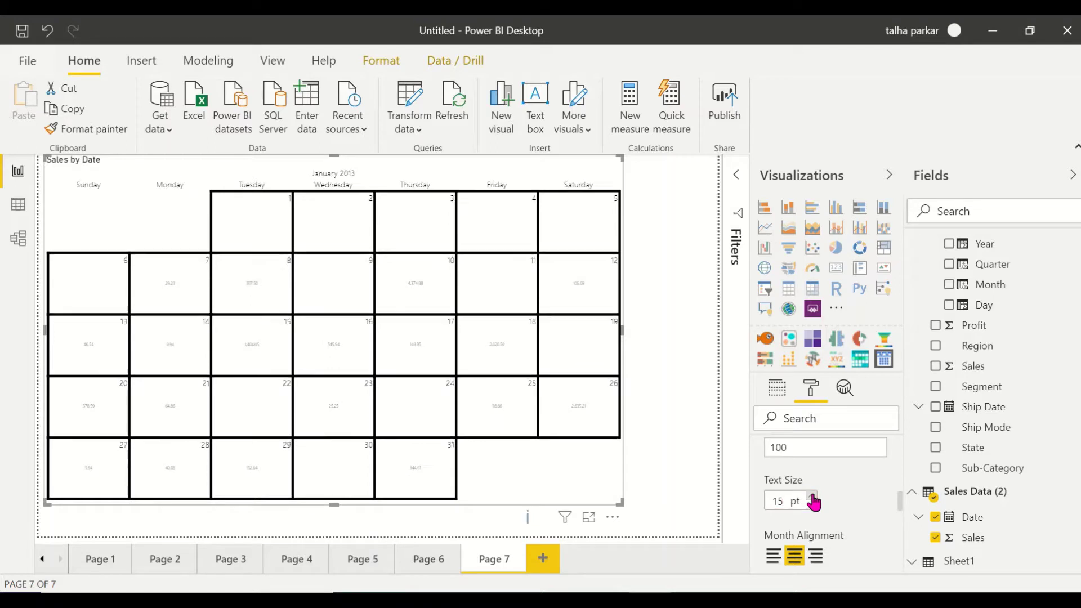
pyautogui.scroll(-2, 838, 496)
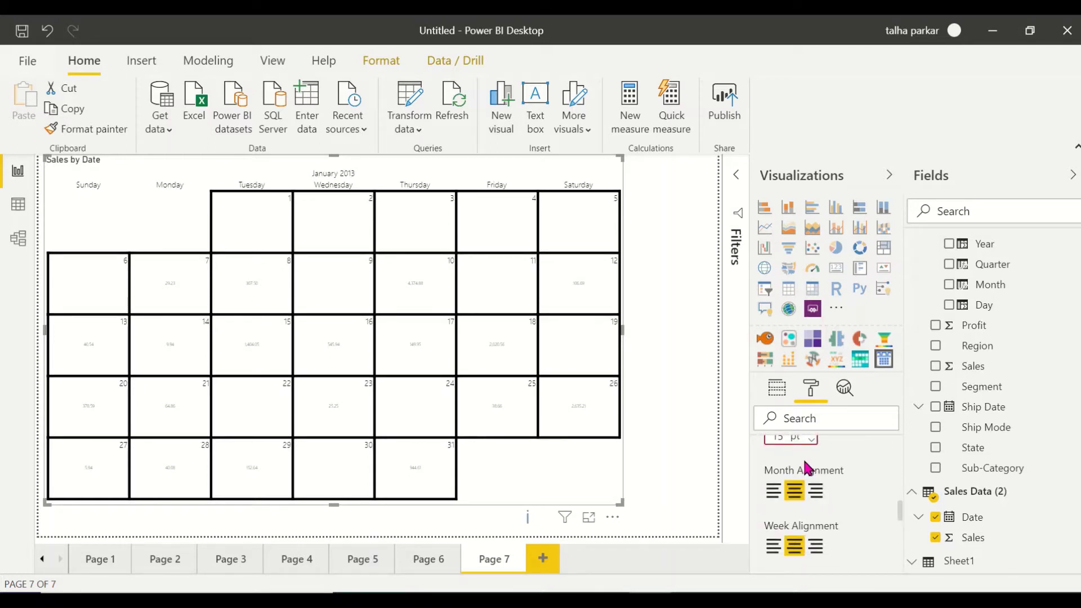
pyautogui.scroll(1, 808, 466)
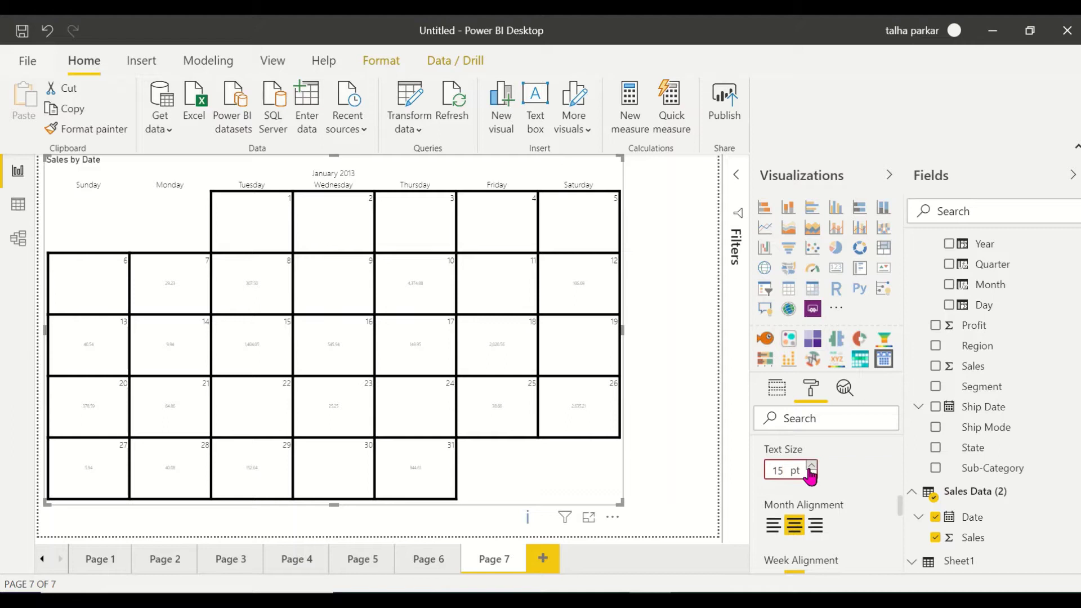
pyautogui.click(810, 468)
pyautogui.click(811, 467)
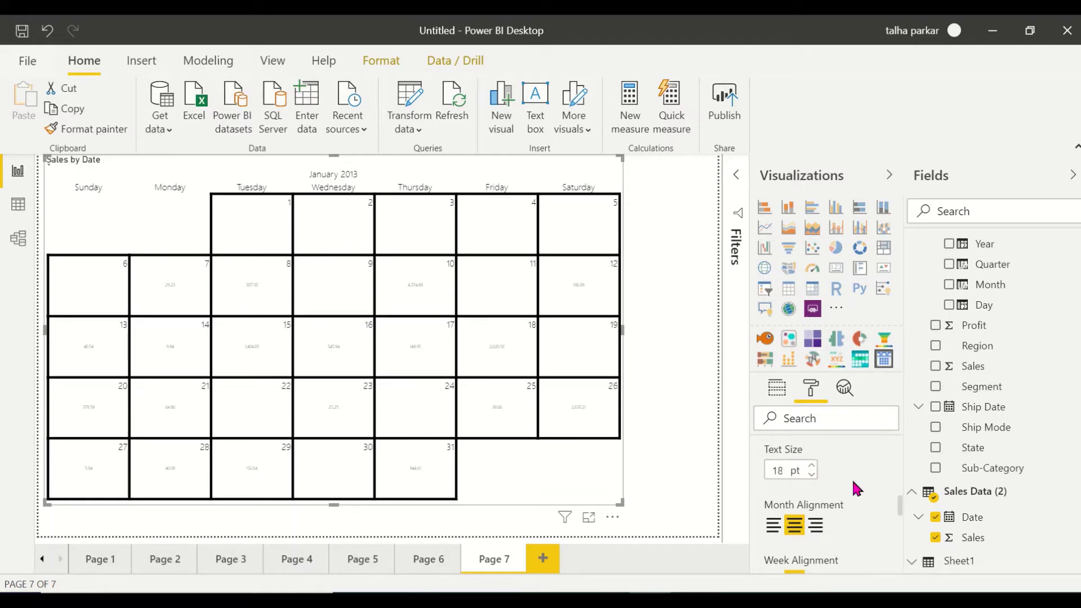
pyautogui.scroll(-2, 850, 476)
pyautogui.scroll(-3, 851, 484)
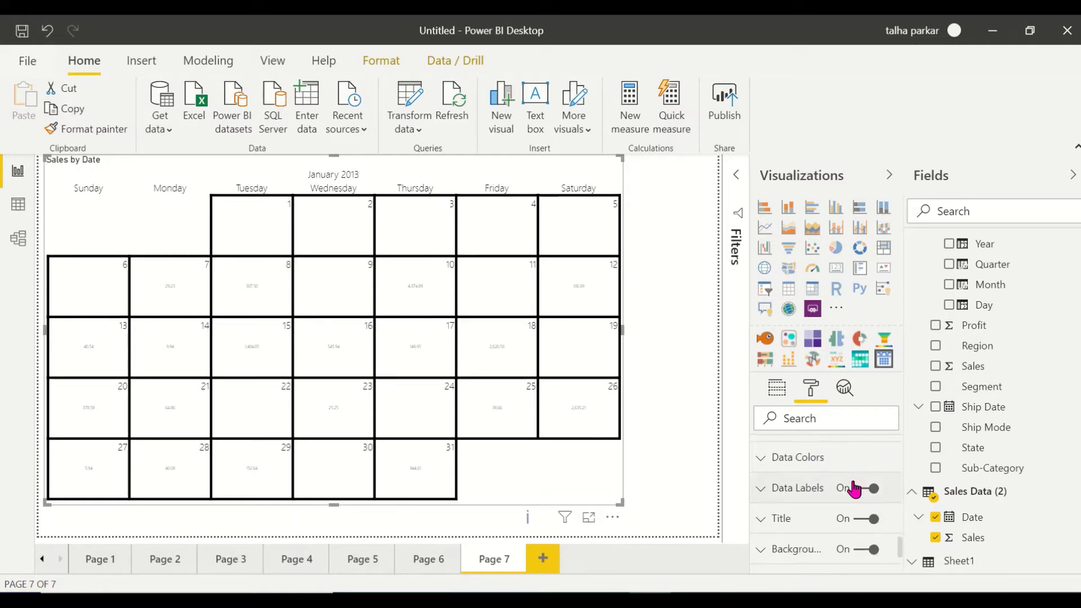
pyautogui.scroll(1, 810, 461)
# Turn Week Numbers on, then back off
pyautogui.click(808, 466)
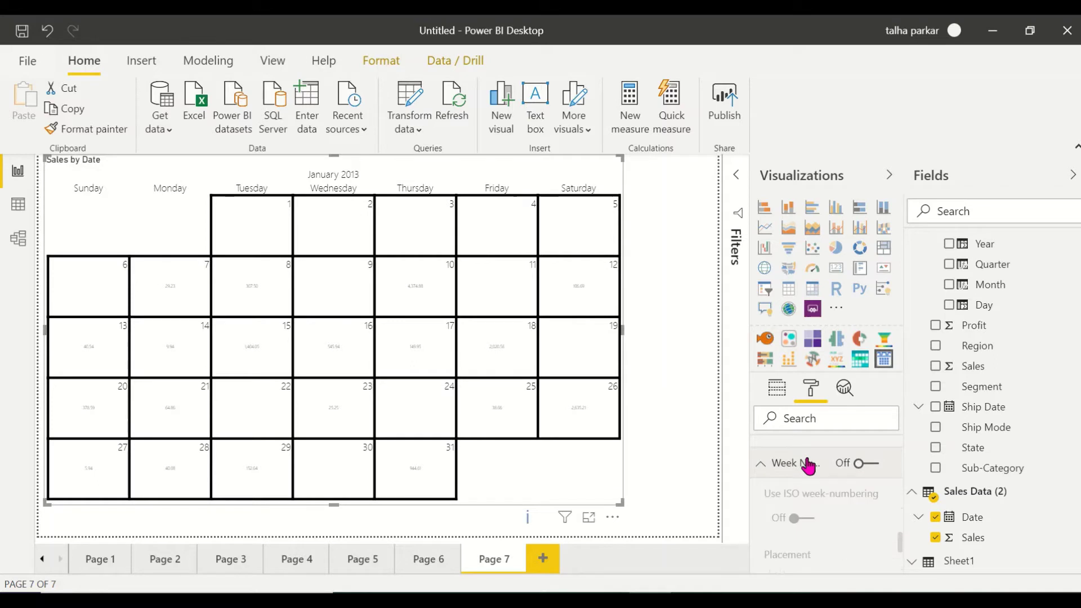
pyautogui.click(872, 472)
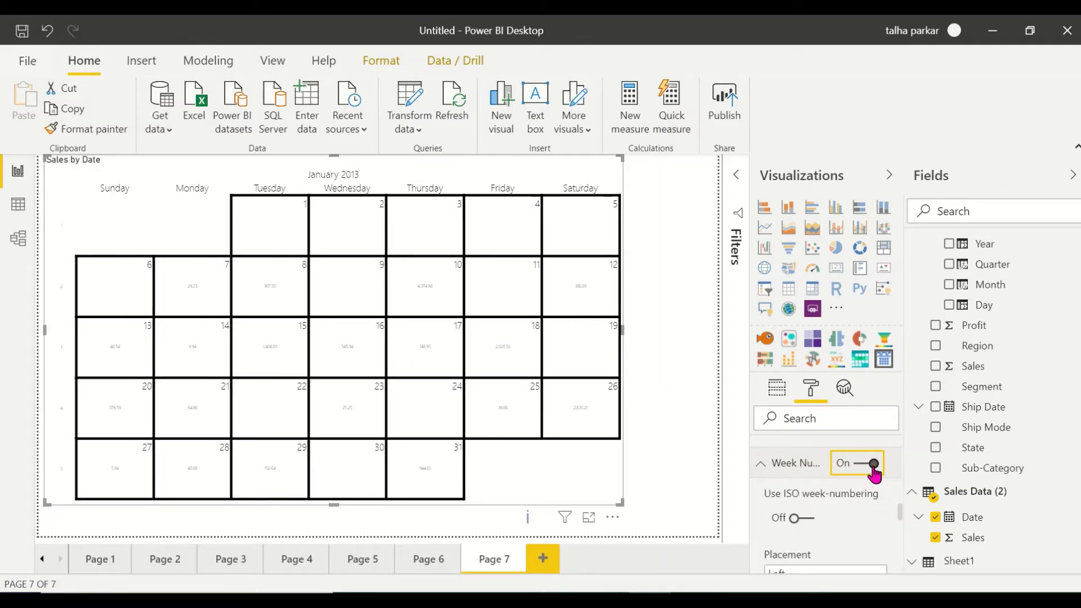
pyautogui.click(873, 470)
pyautogui.scroll(-3, 877, 474)
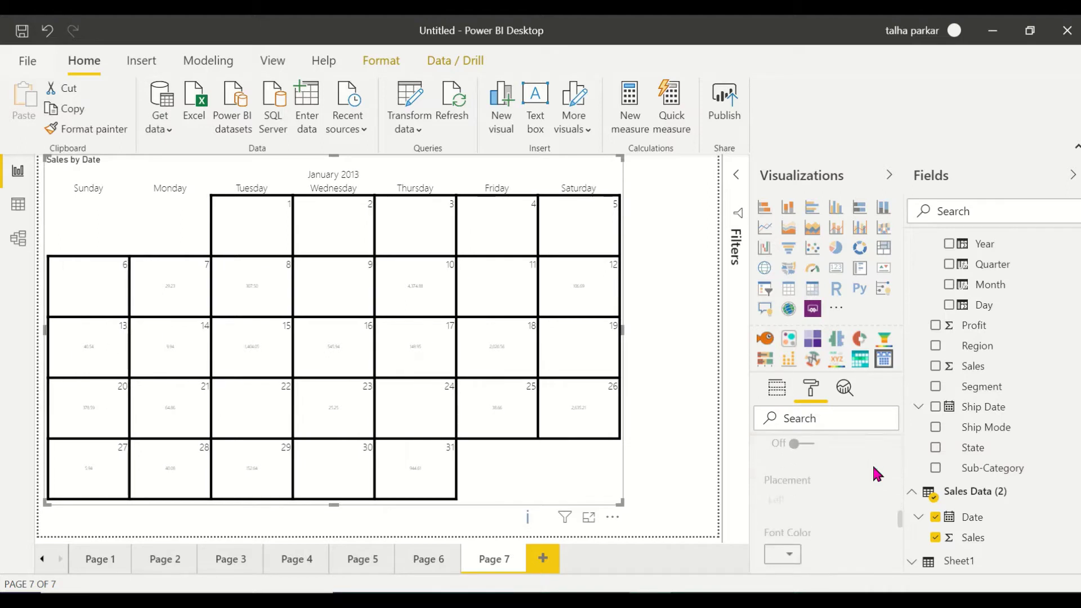
pyautogui.scroll(-5, 877, 474)
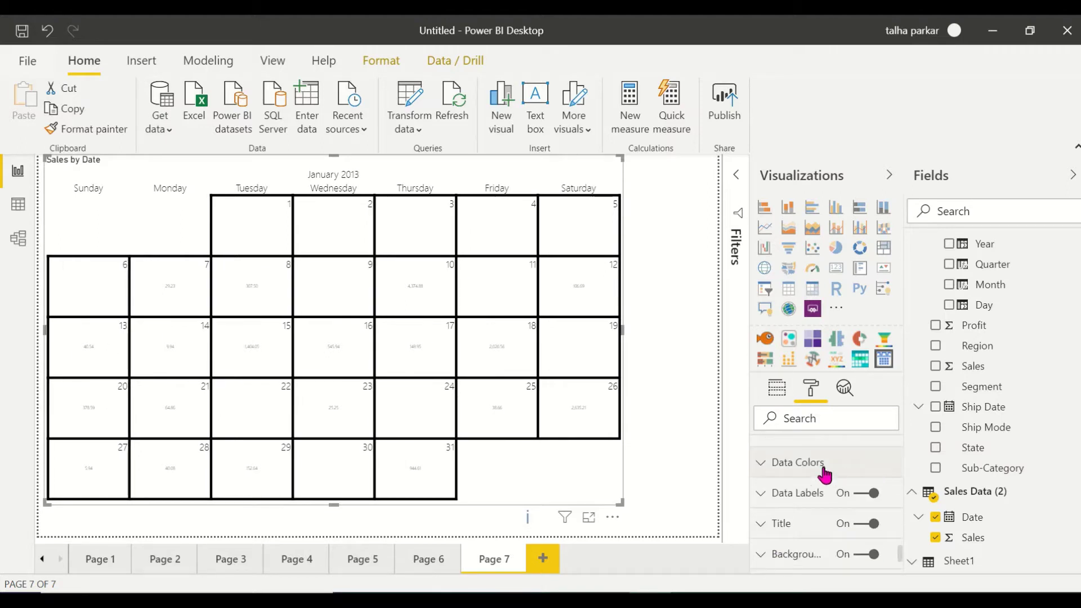
# Keep Data Colors type as Gradient and turn Diverging on
pyautogui.click(820, 464)
pyautogui.click(839, 521)
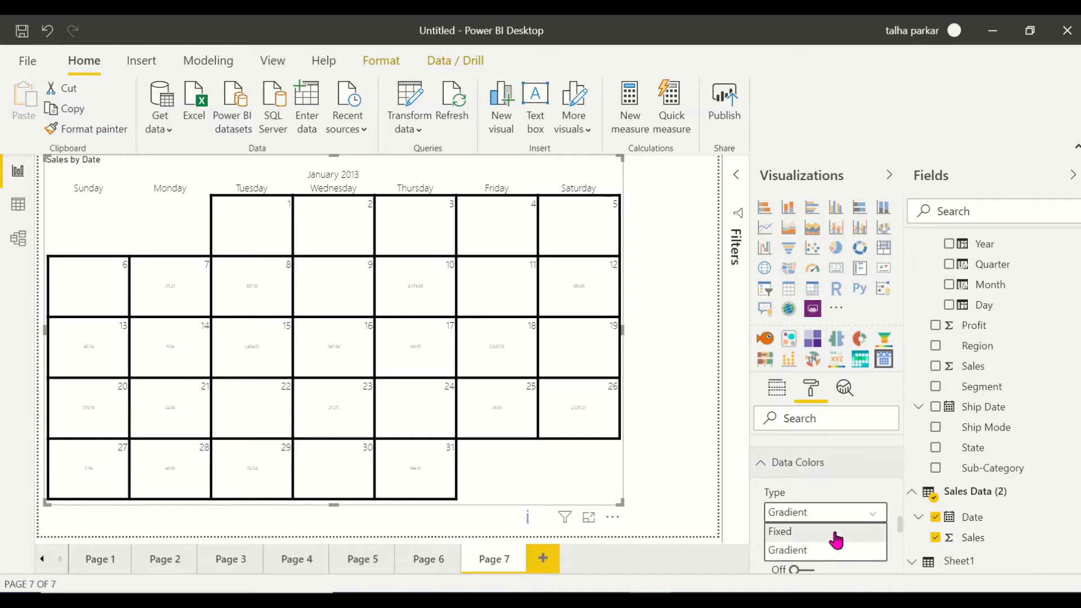
pyautogui.click(832, 548)
pyautogui.scroll(-3, 830, 539)
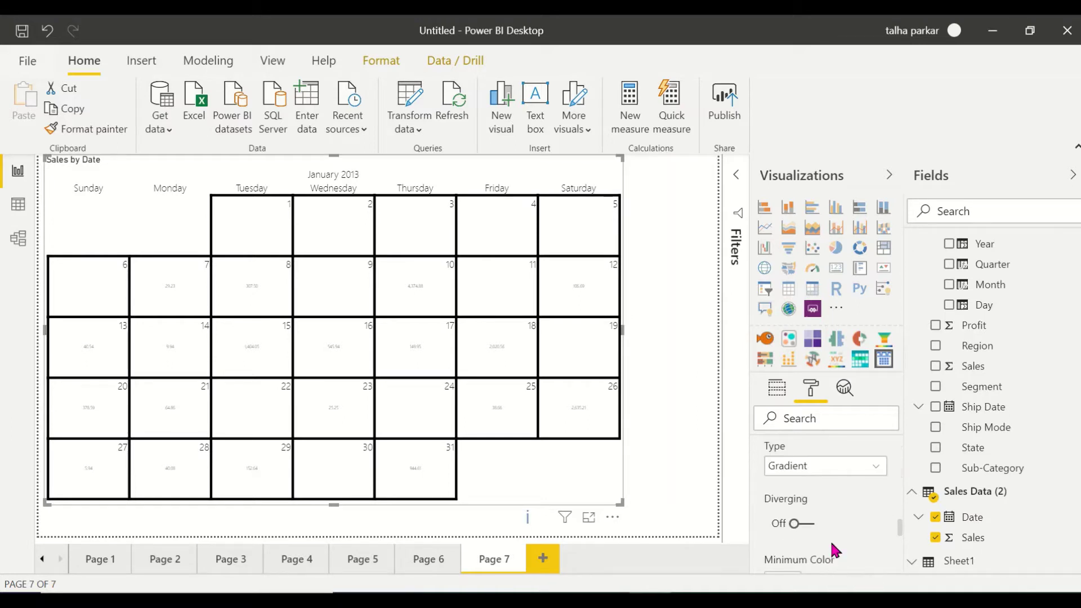
pyautogui.click(804, 477)
pyautogui.scroll(-3, 807, 479)
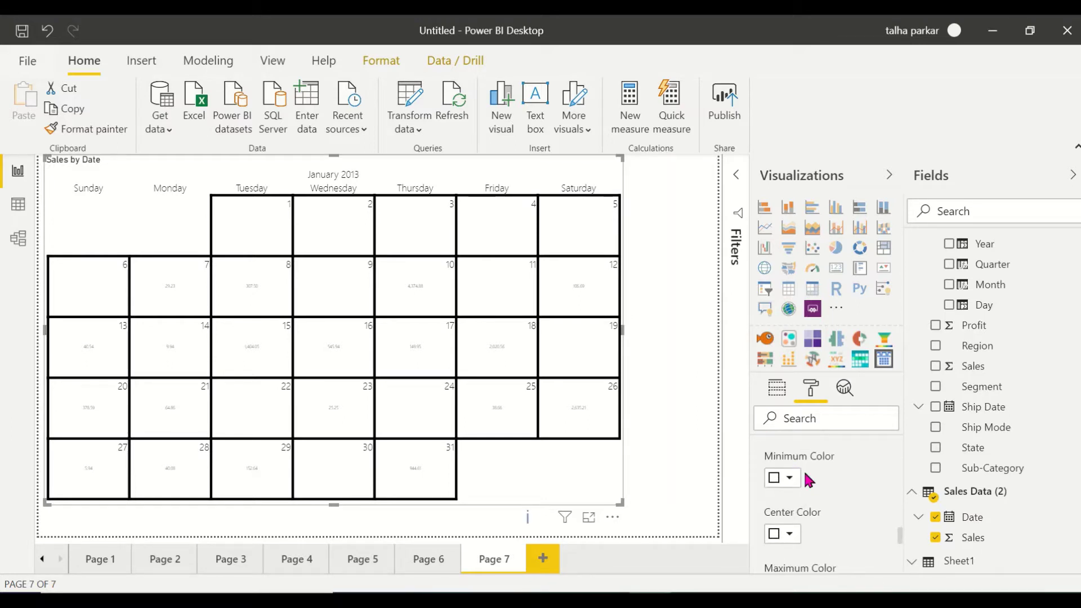
pyautogui.scroll(3, 808, 480)
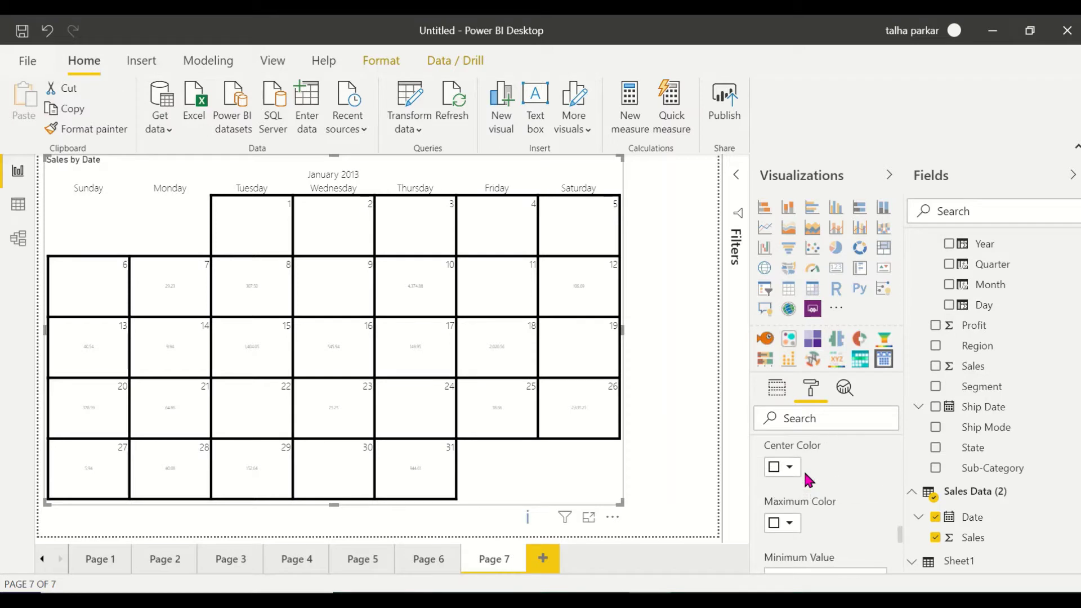
pyautogui.scroll(1, 802, 439)
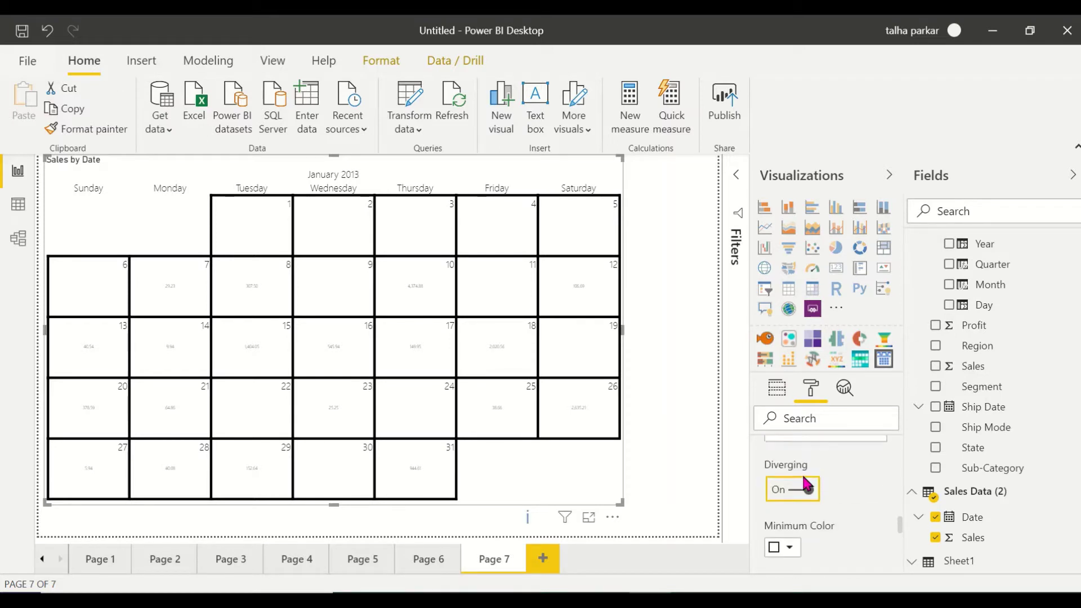
# Set Minimum, Center and Maximum colours to light blue, blue and dark blue
pyautogui.click(790, 523)
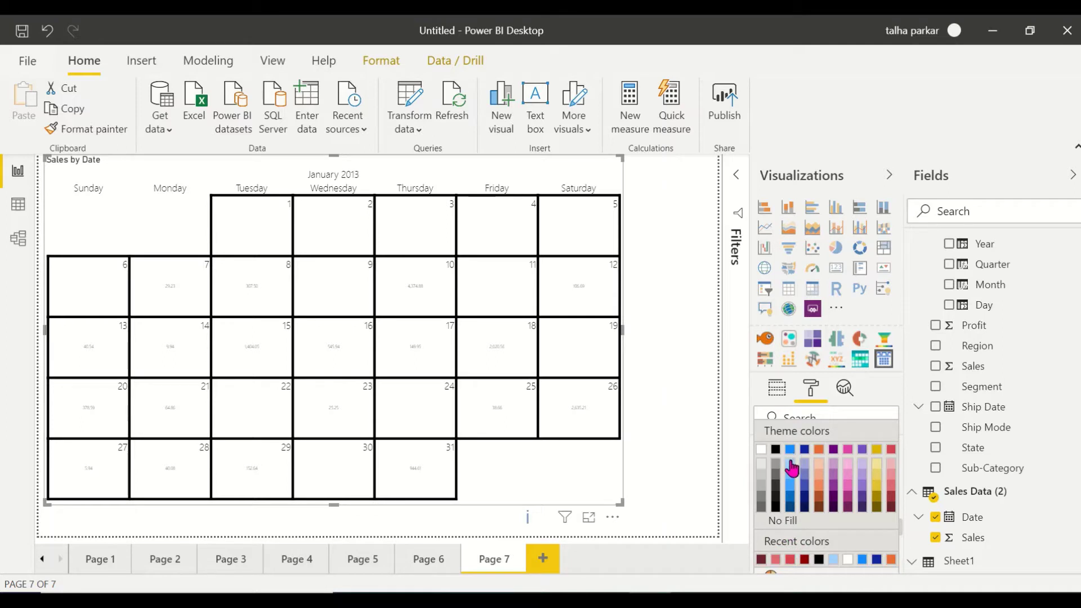
pyautogui.click(790, 465)
pyautogui.scroll(-1, 802, 526)
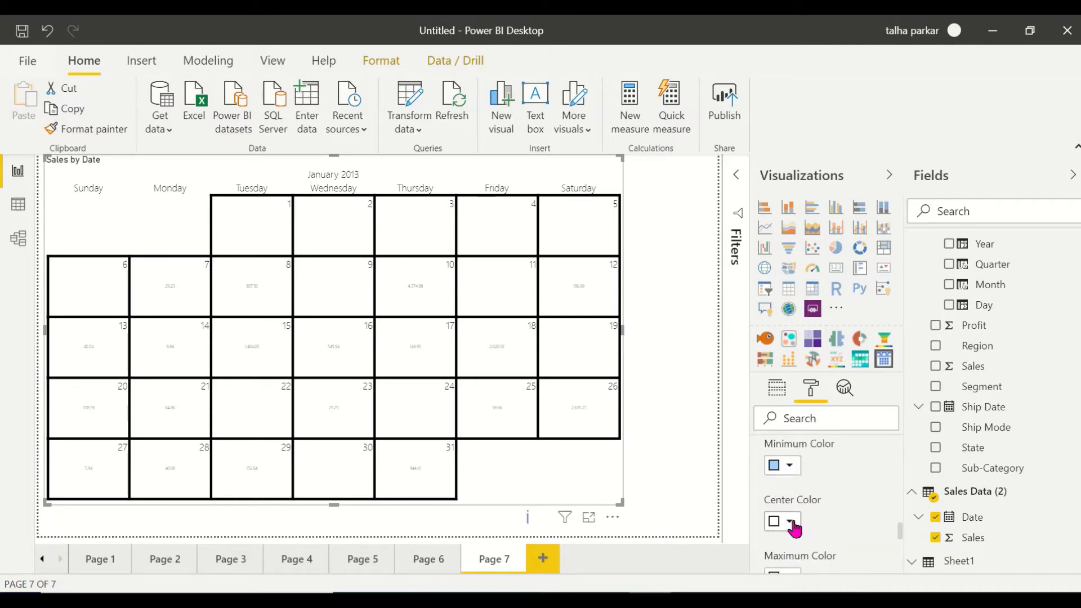
pyautogui.click(795, 523)
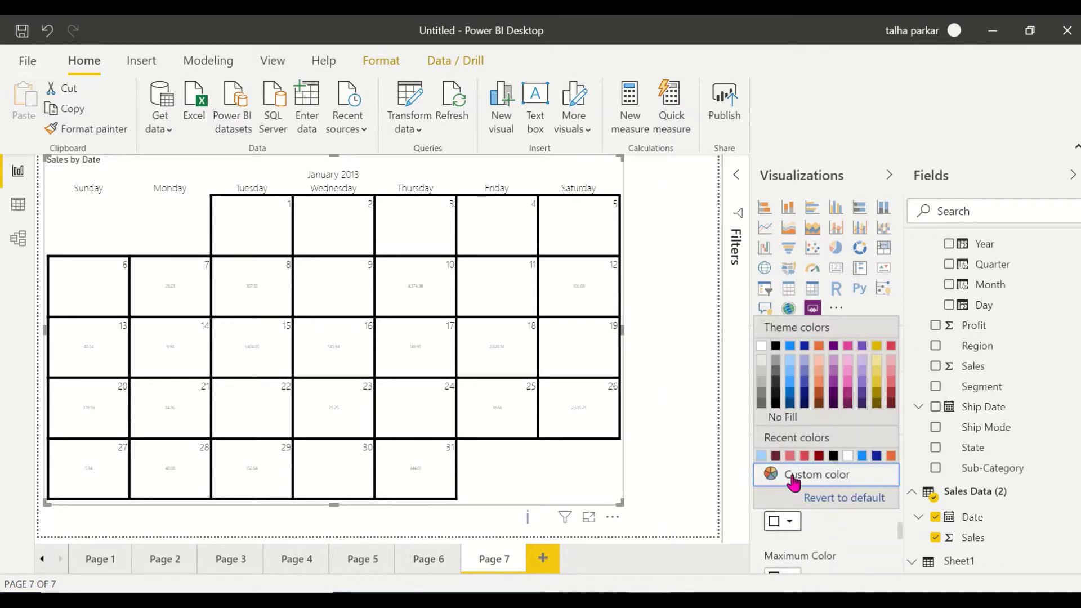
pyautogui.click(791, 388)
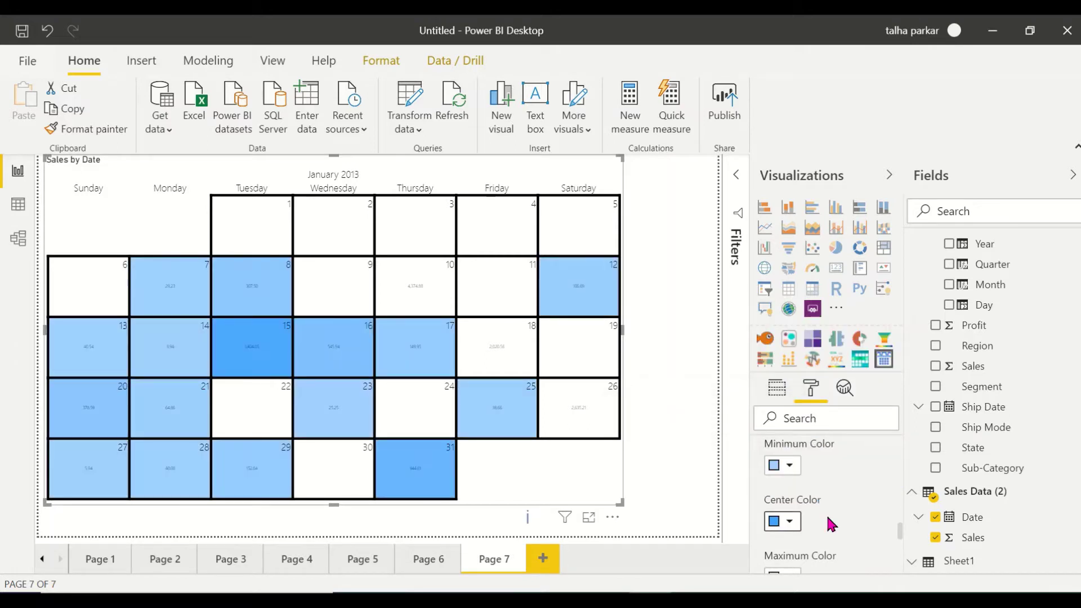
pyautogui.scroll(-1, 825, 512)
pyautogui.click(788, 550)
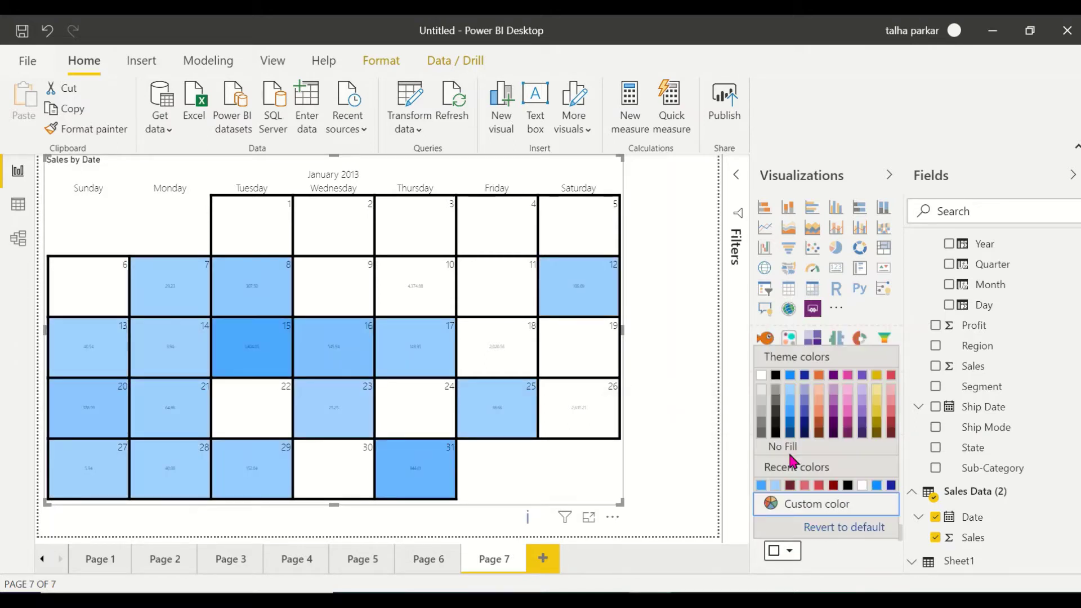
pyautogui.click(891, 487)
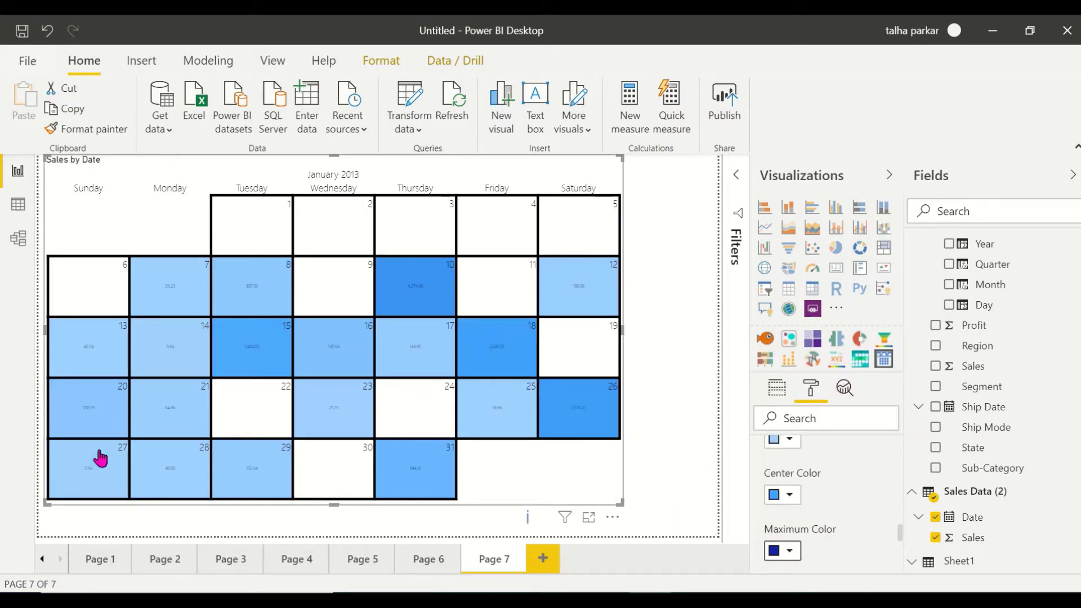
pyautogui.moveTo(175, 308)
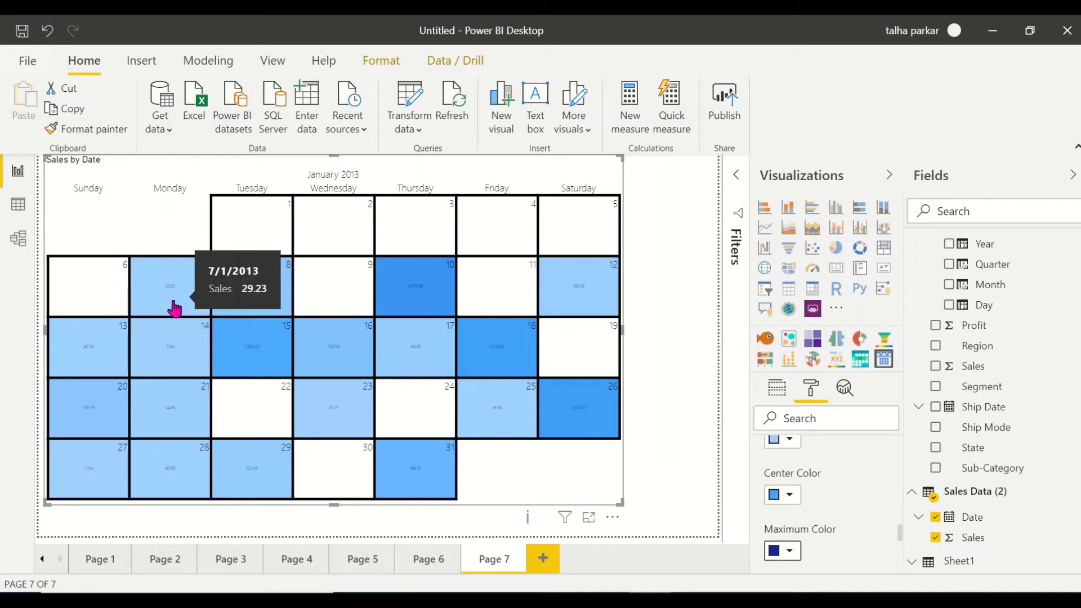
pyautogui.moveTo(182, 380)
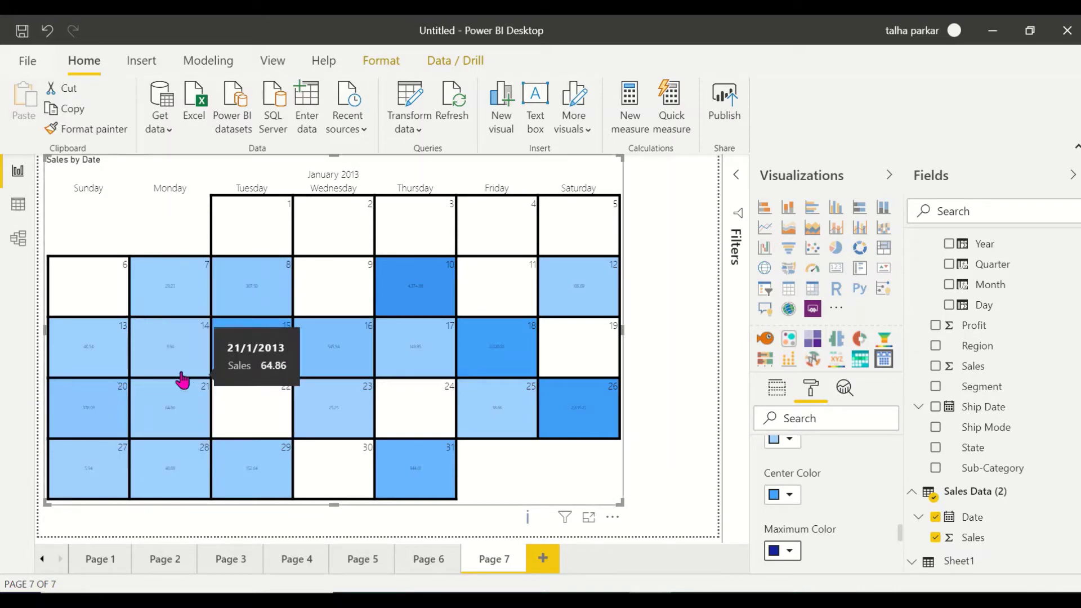
pyautogui.moveTo(222, 371)
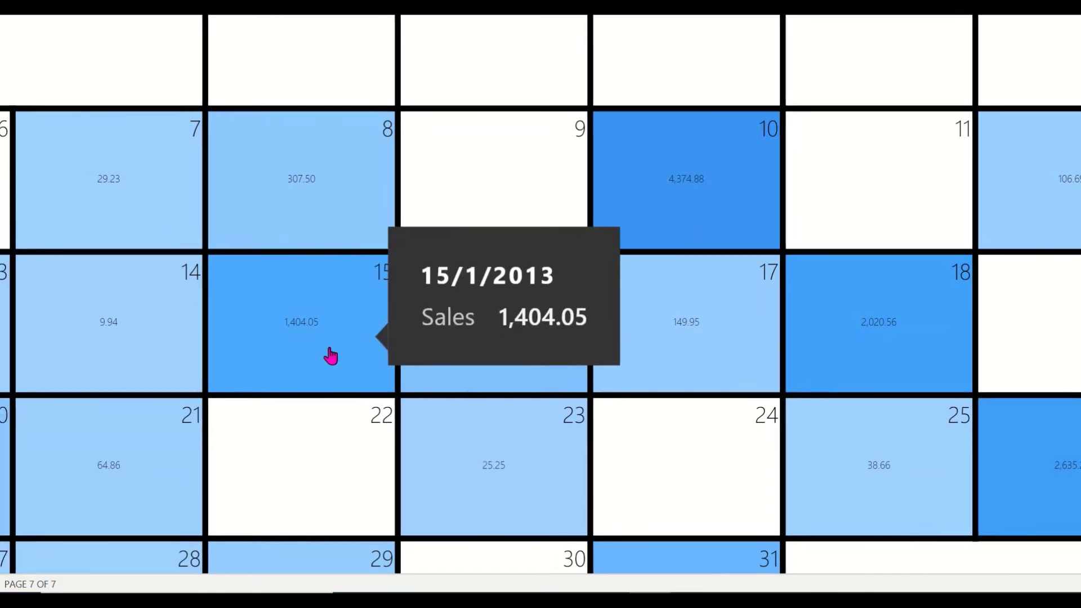
pyautogui.moveTo(486, 347)
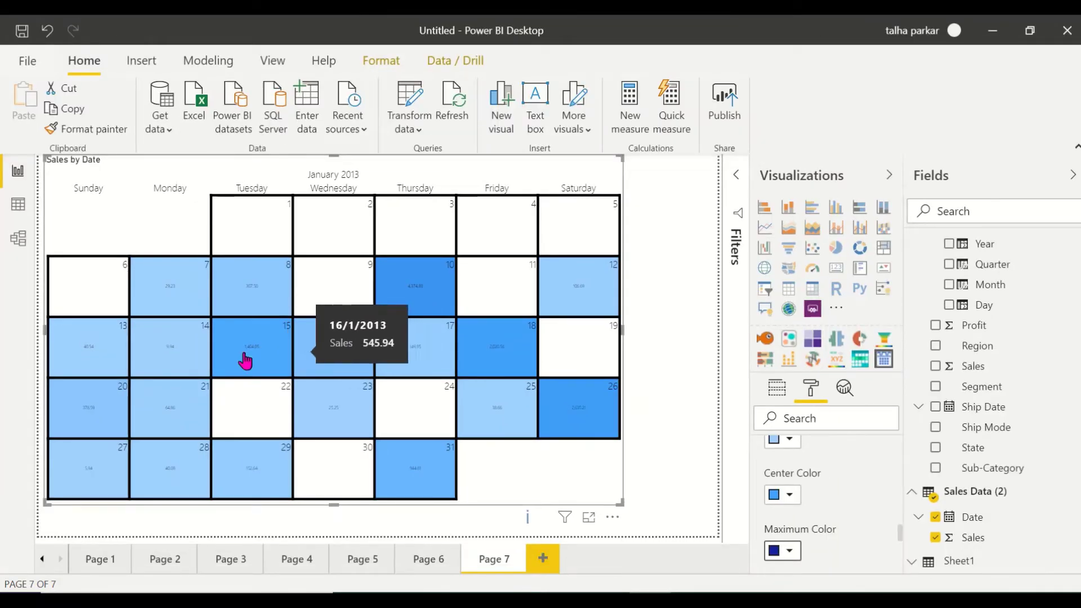
pyautogui.moveTo(242, 356)
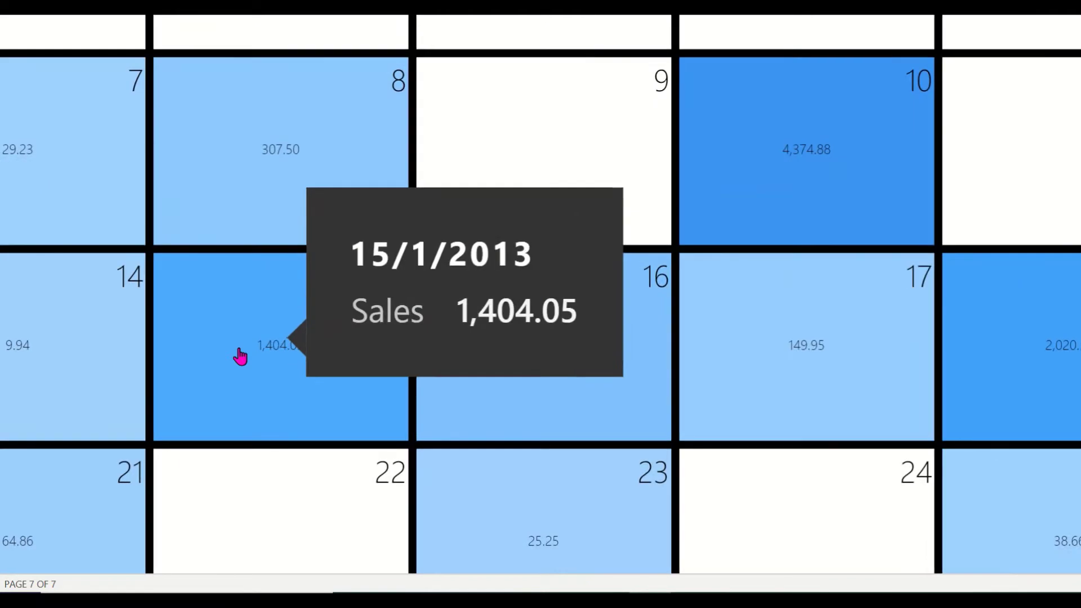
pyautogui.moveTo(813, 169)
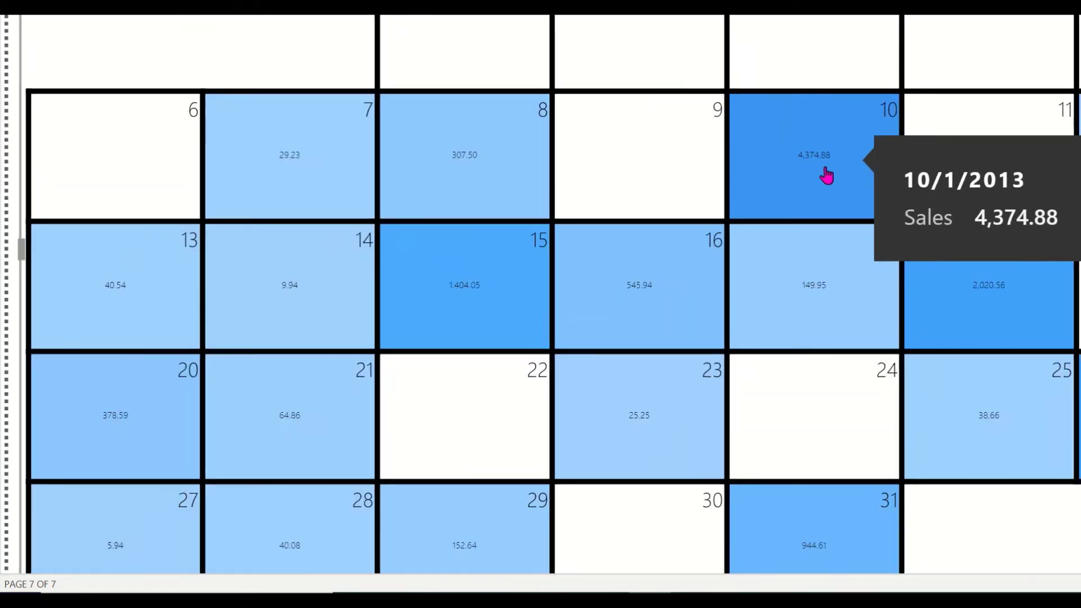
pyautogui.moveTo(214, 383)
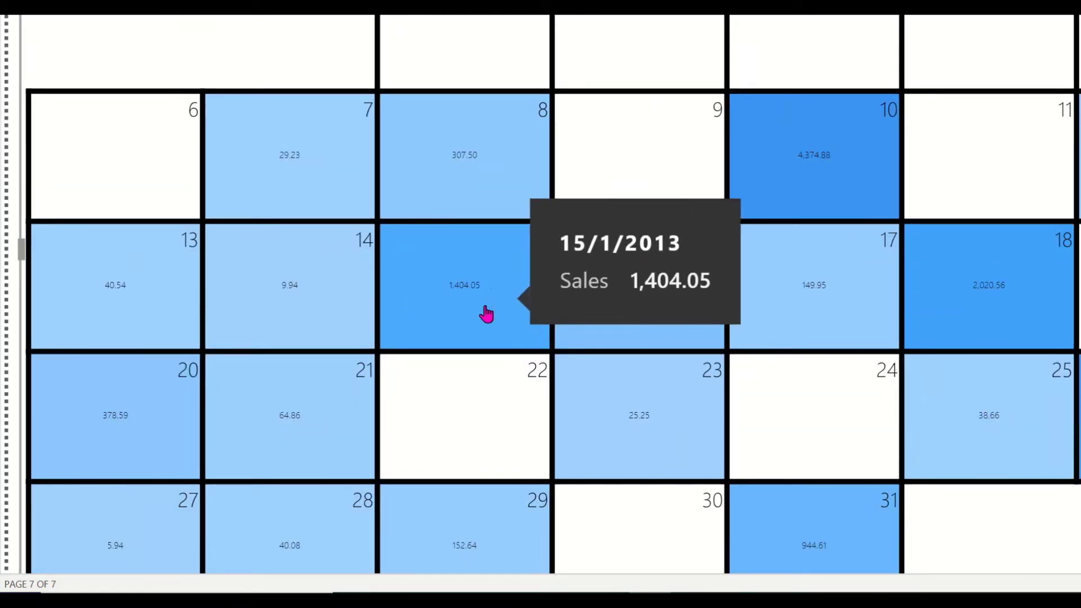
pyautogui.moveTo(512, 100)
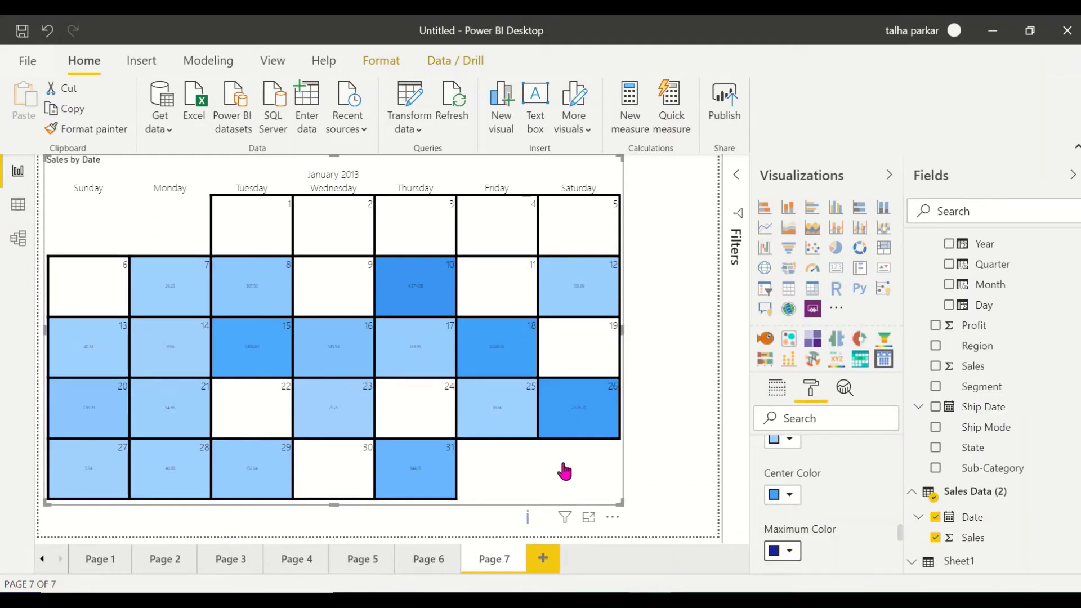
# Switch the calendar visual's Border setting On, then deselect the calendar
pyautogui.scroll(-3, 787, 511)
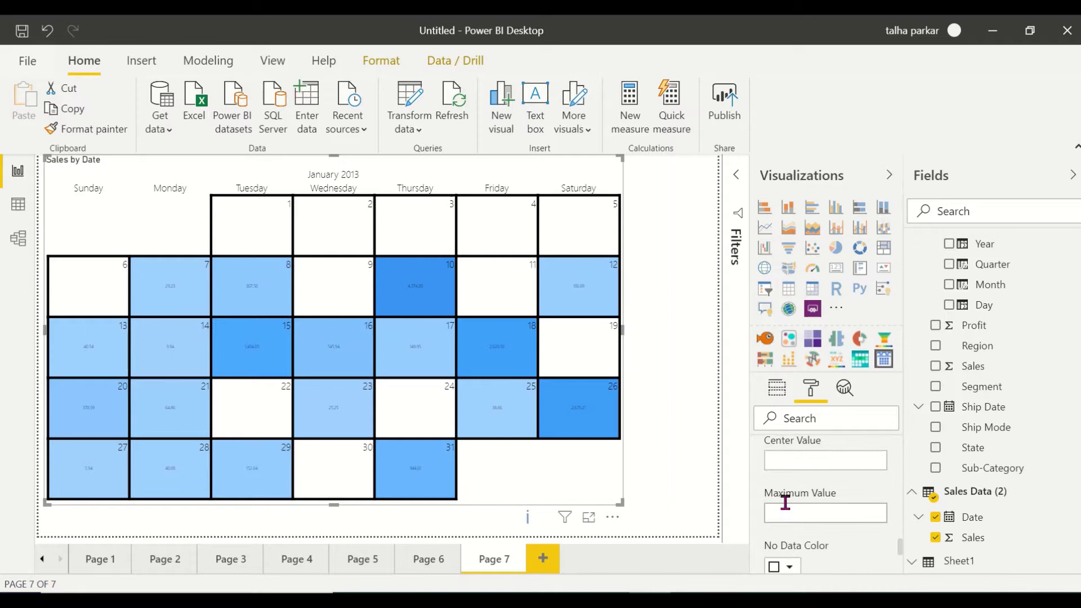
pyautogui.scroll(1, 784, 501)
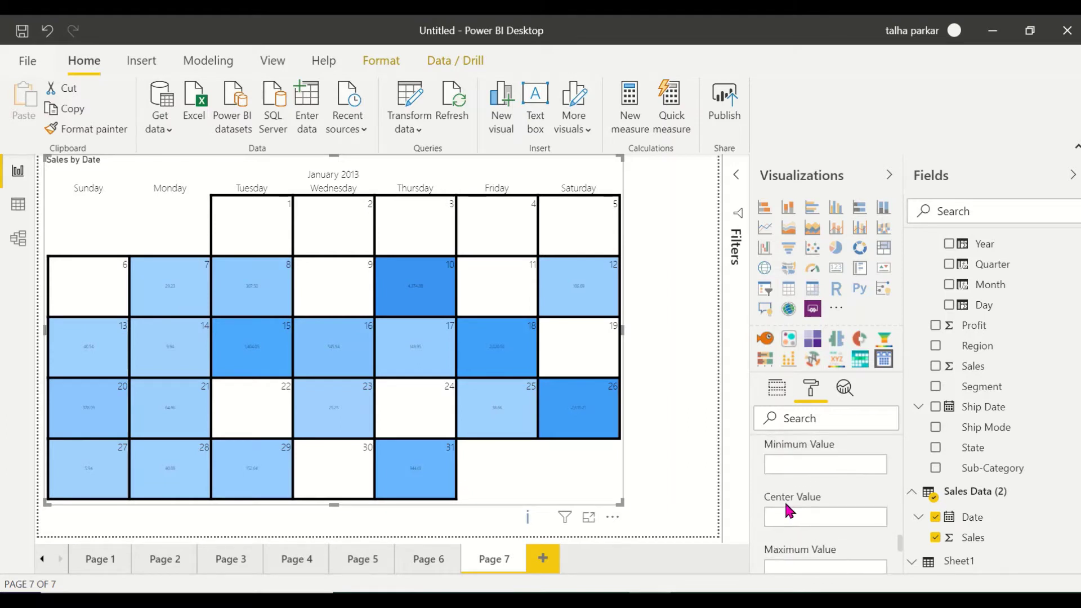
pyautogui.scroll(-3, 785, 501)
pyautogui.scroll(-2, 785, 501)
pyautogui.scroll(1, 786, 507)
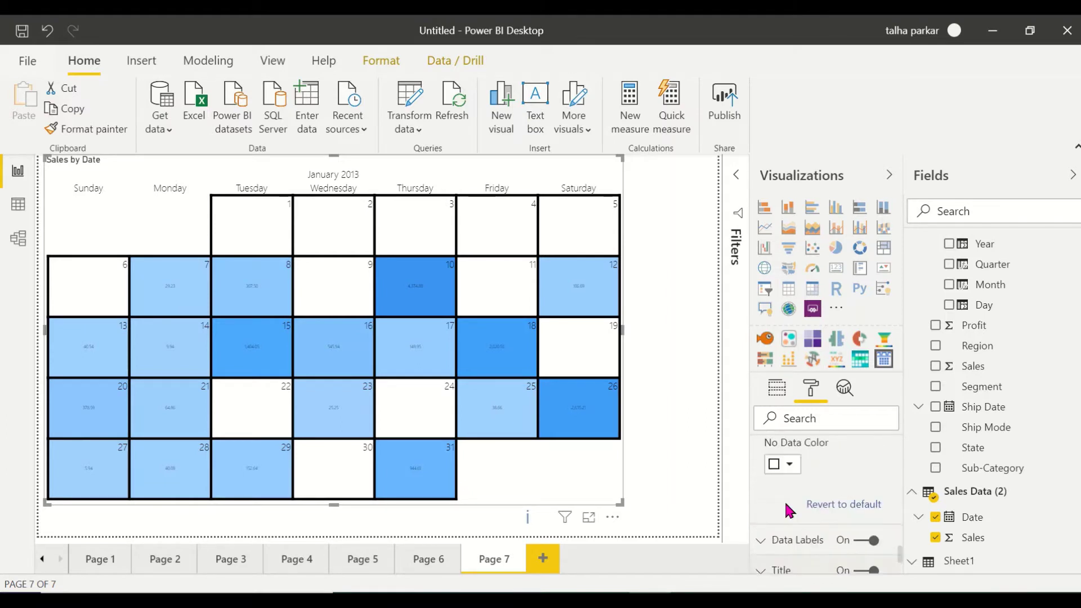
pyautogui.scroll(-2, 785, 506)
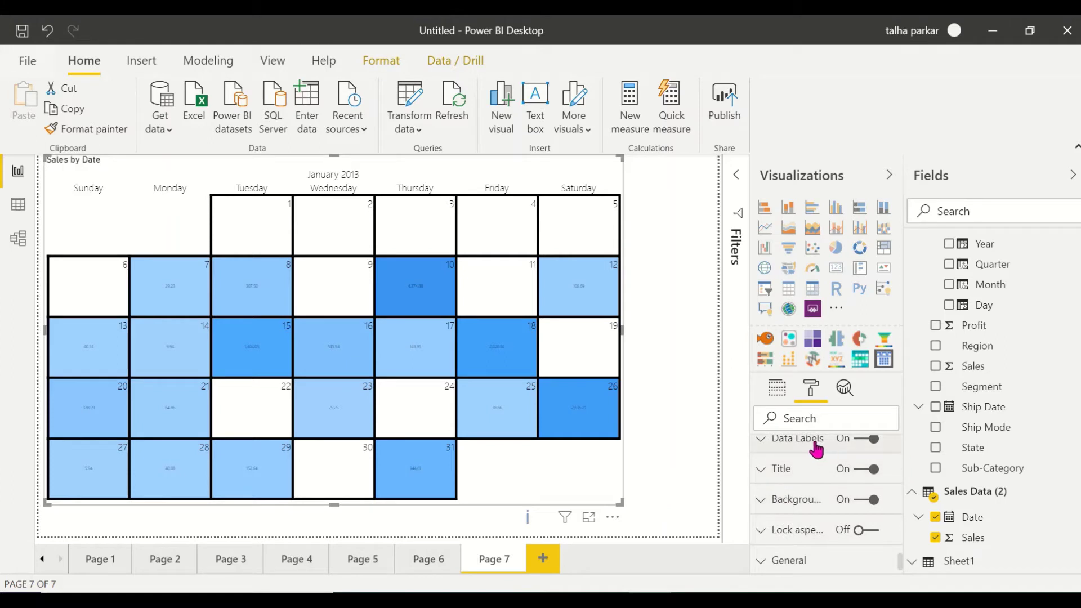
pyautogui.scroll(-2, 815, 543)
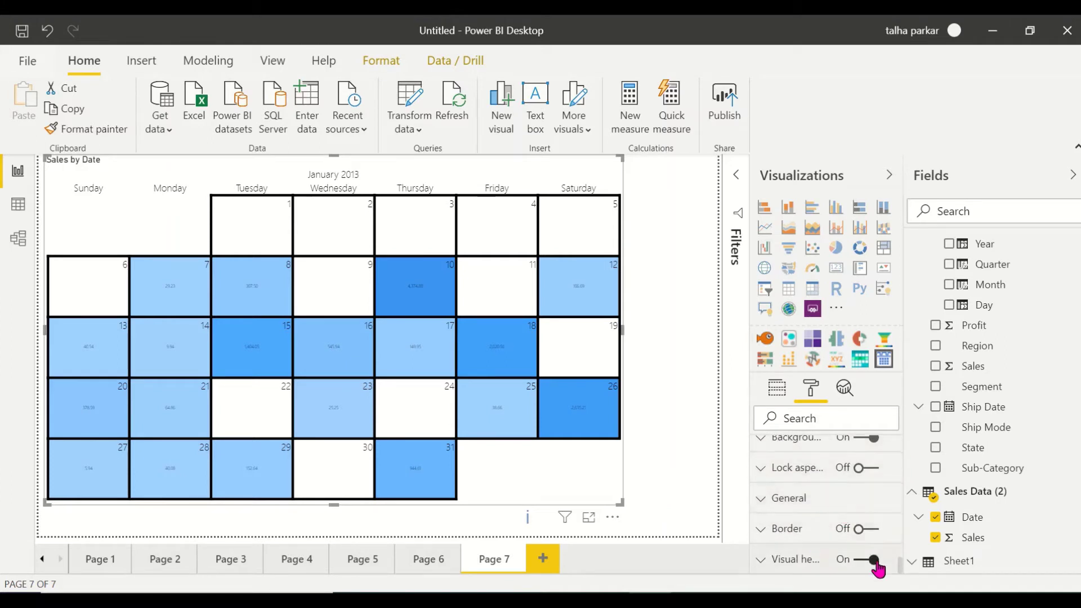
pyautogui.click(872, 534)
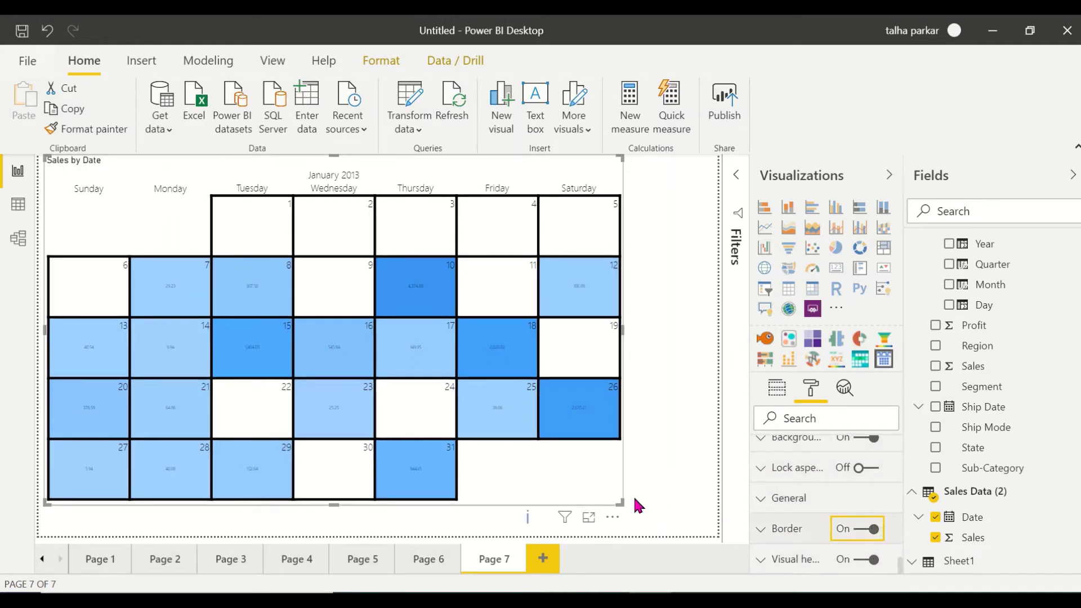
pyautogui.click(702, 440)
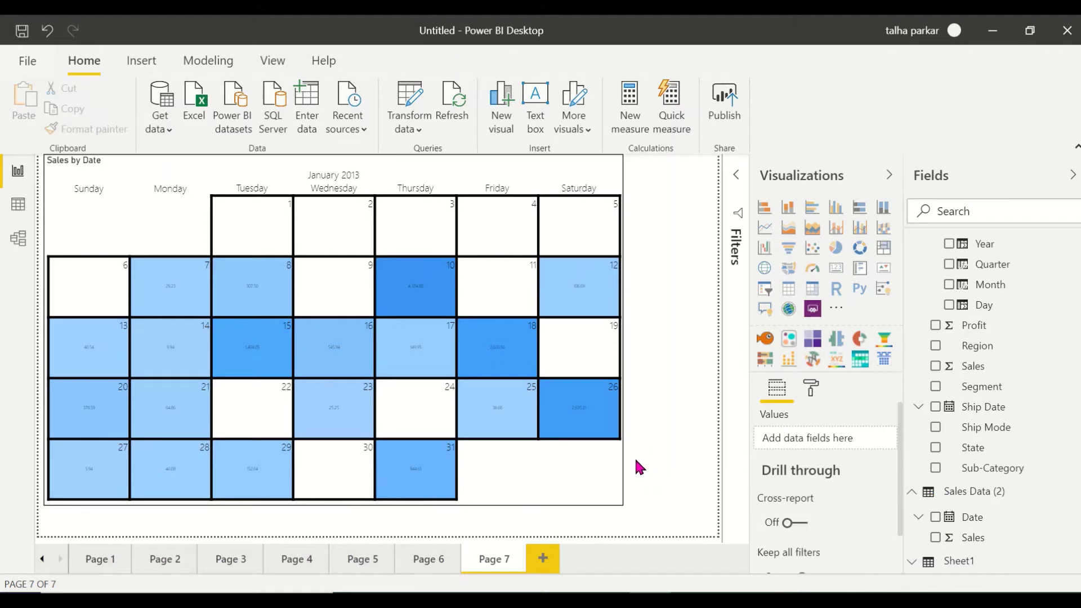
# Shrink the calendar to about half size and add a card showing total Sales
pyautogui.click(618, 497)
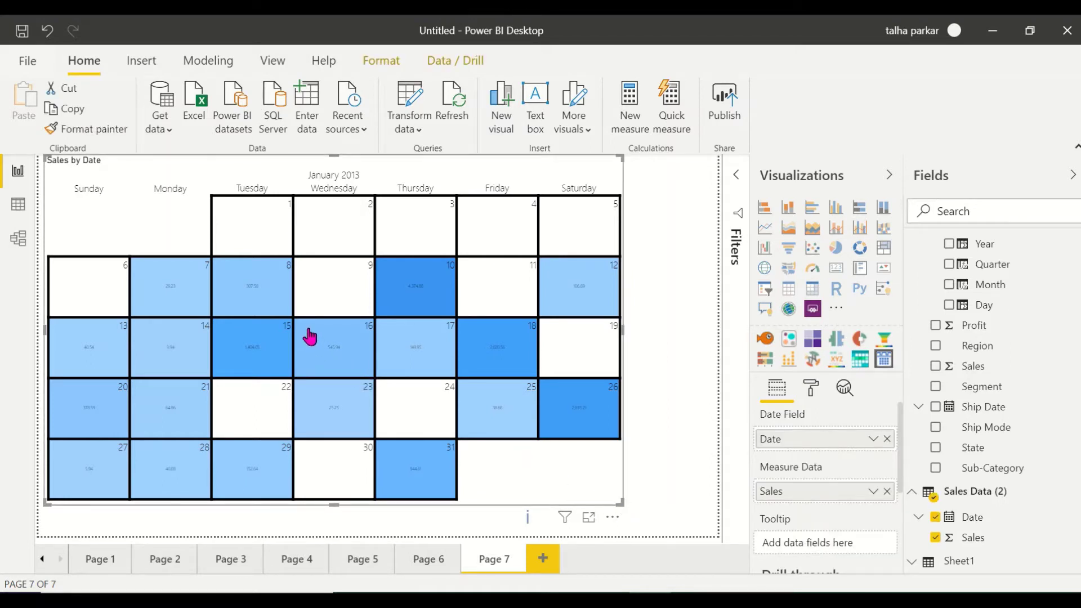
pyautogui.moveTo(622, 497); pyautogui.dragTo(291, 320)
pyautogui.click(485, 287)
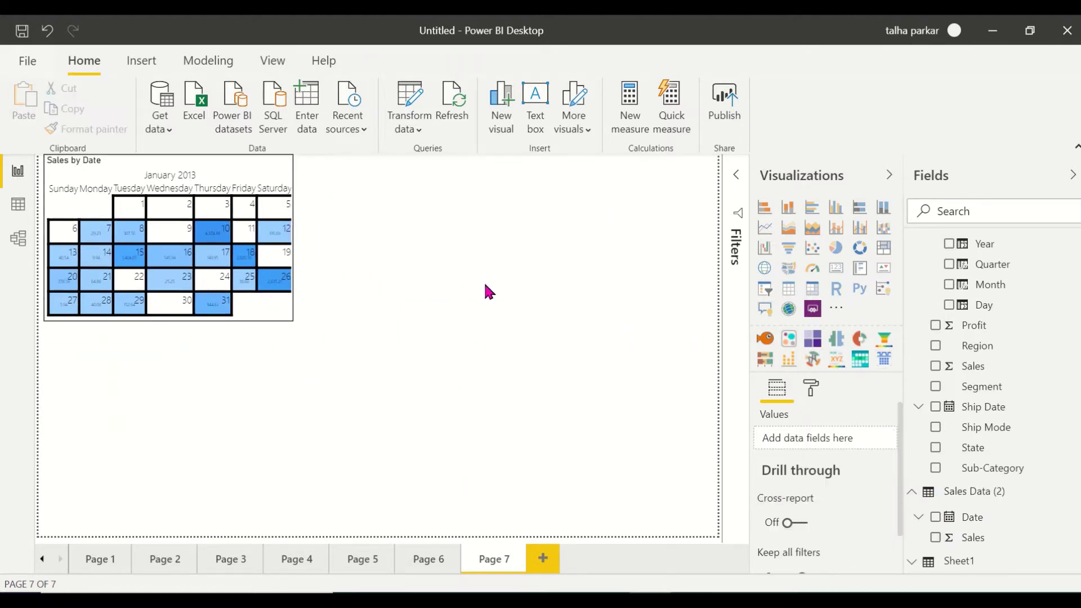
pyautogui.click(829, 271)
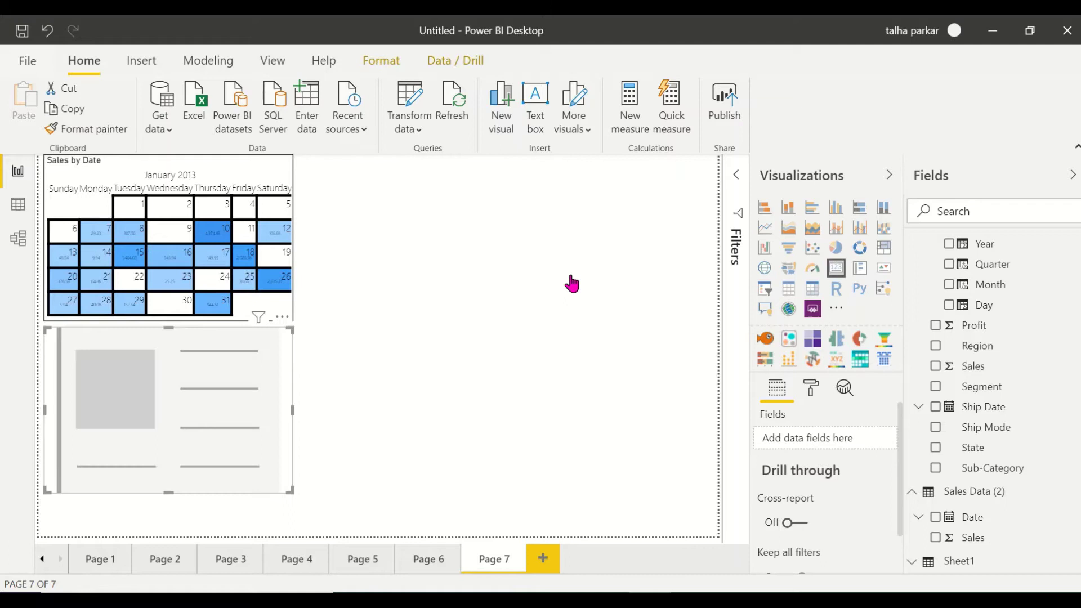
pyautogui.moveTo(148, 424); pyautogui.dragTo(140, 477)
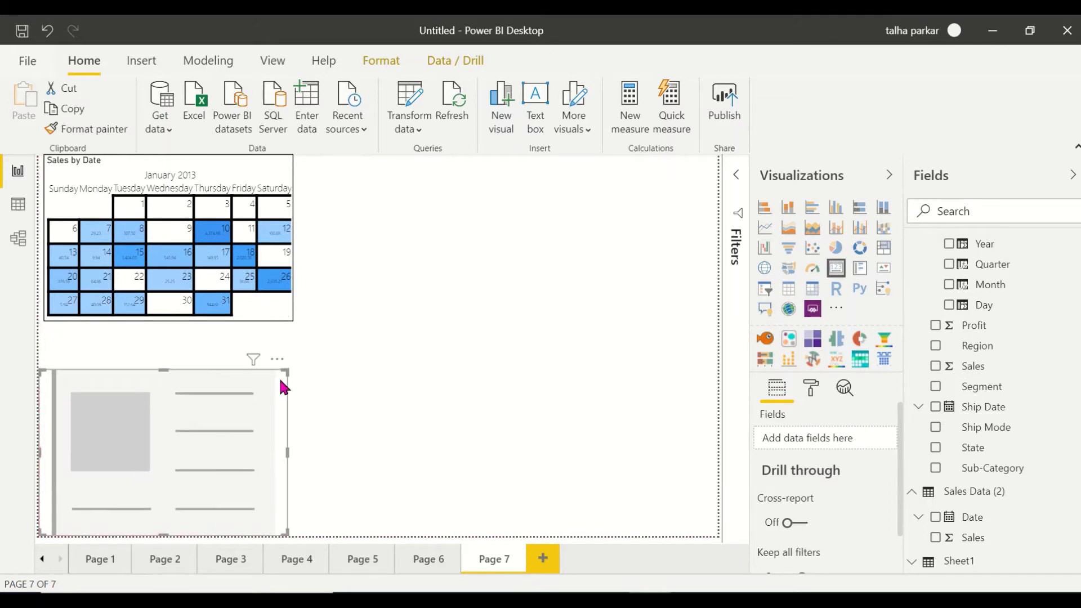
pyautogui.moveTo(286, 372); pyautogui.dragTo(137, 464)
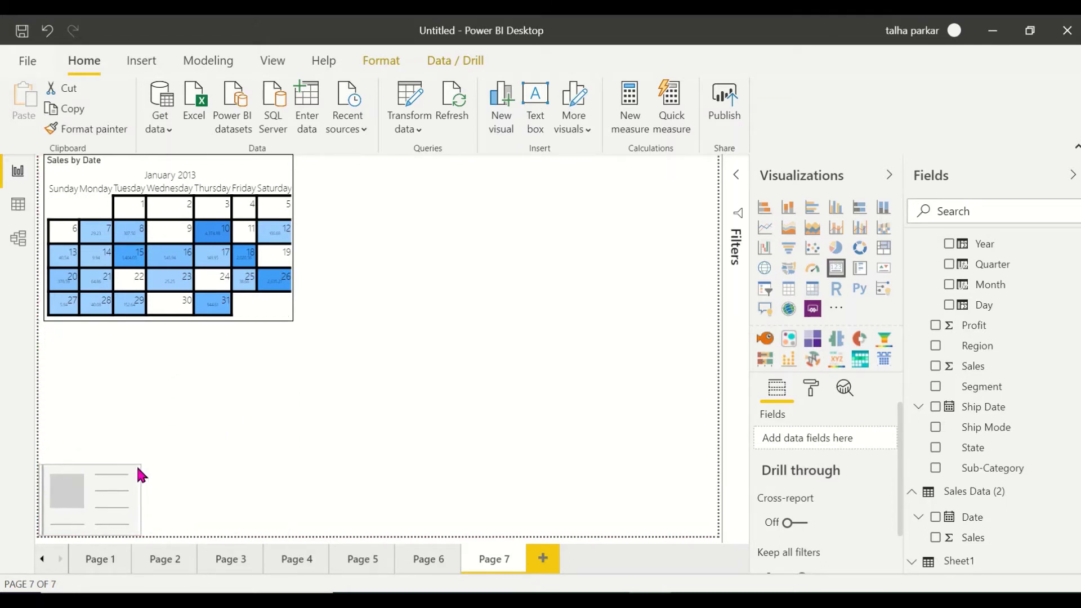
pyautogui.click(935, 537)
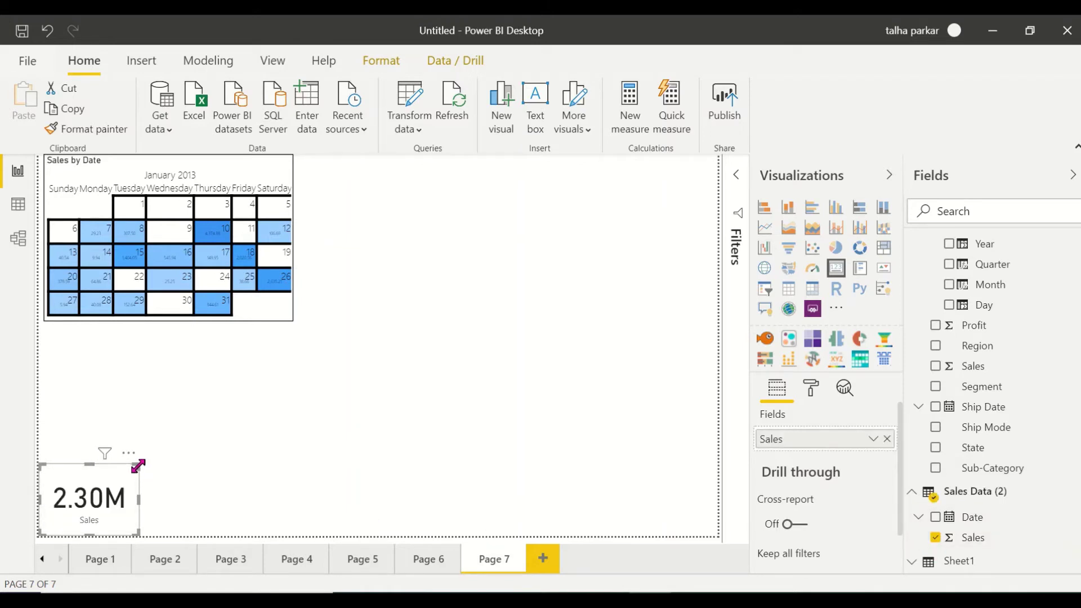
# Move the 2.30M Sales card to the top right and stretch the calendar taller
pyautogui.moveTo(137, 465); pyautogui.dragTo(692, 164)
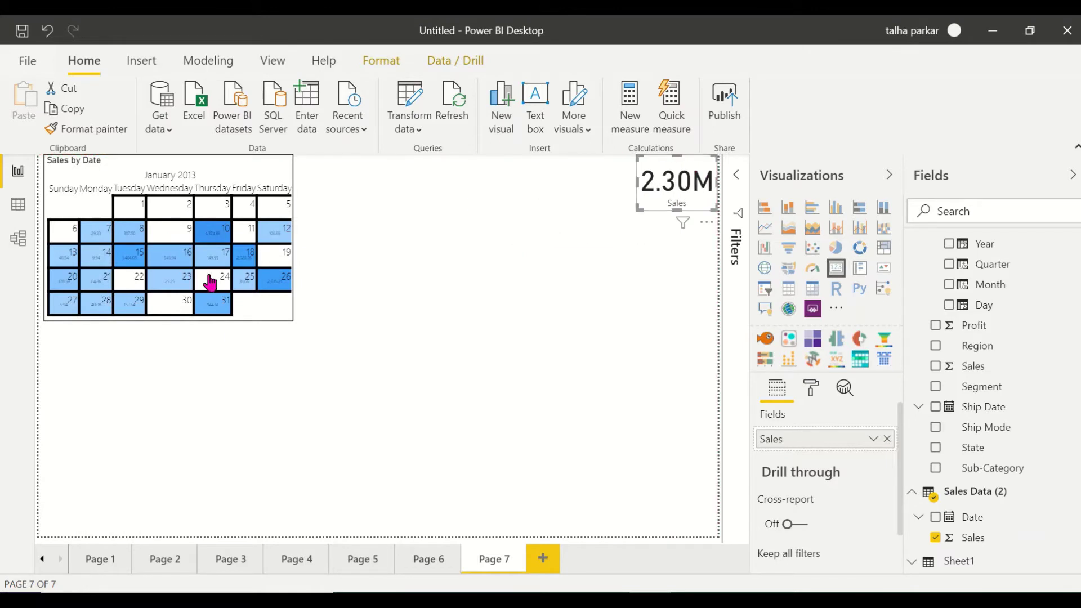
pyautogui.click(281, 322)
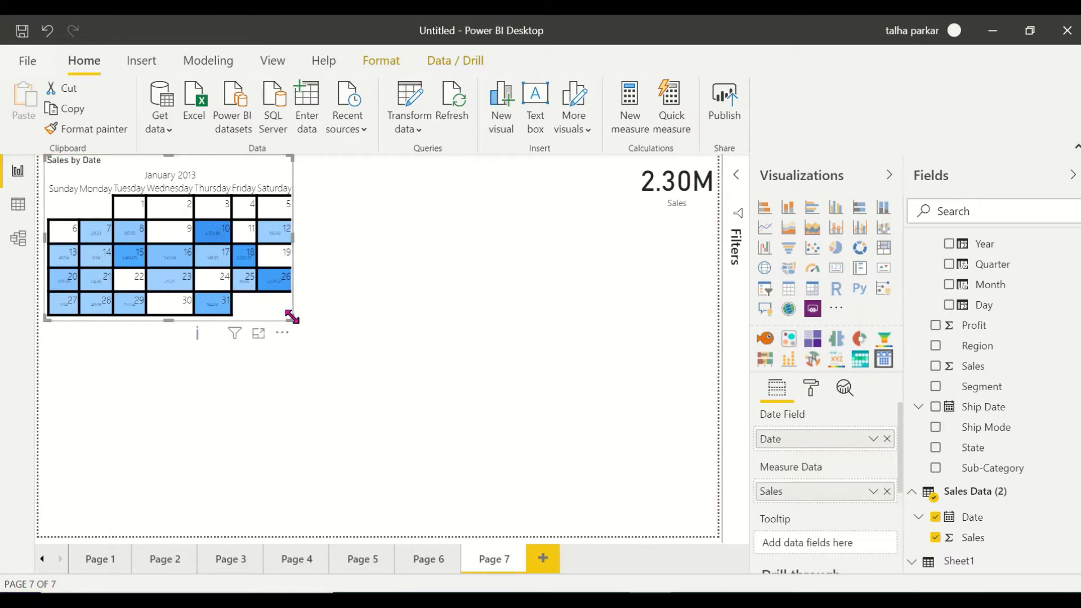
pyautogui.moveTo(291, 320); pyautogui.dragTo(340, 590)
# Cross-filter the Sales card by days 12, 18 and 10, clear it, then open more-visuals options
pyautogui.click(312, 312)
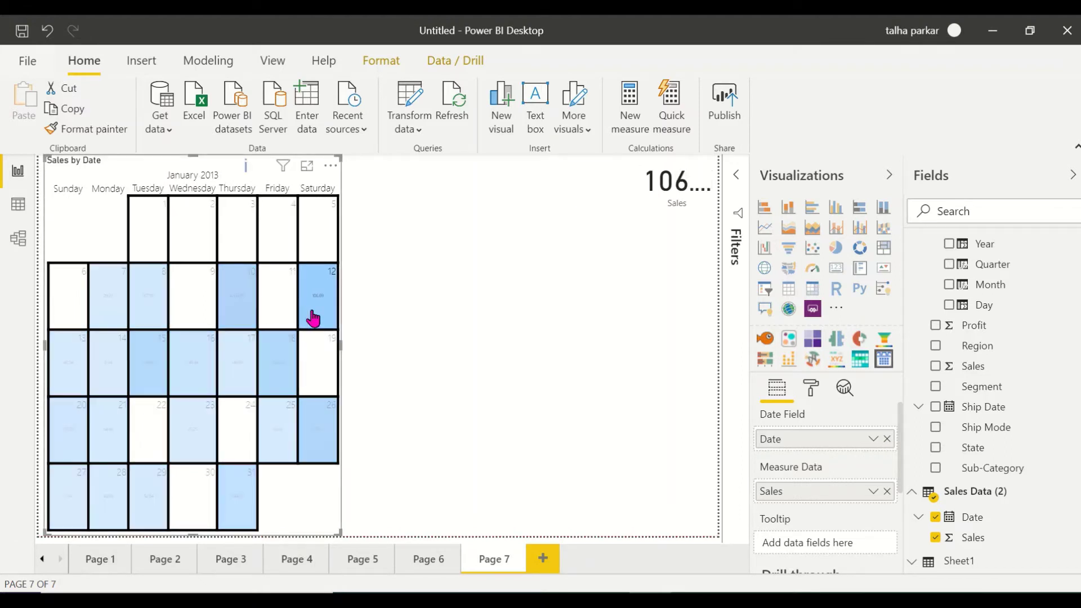
pyautogui.click(274, 368)
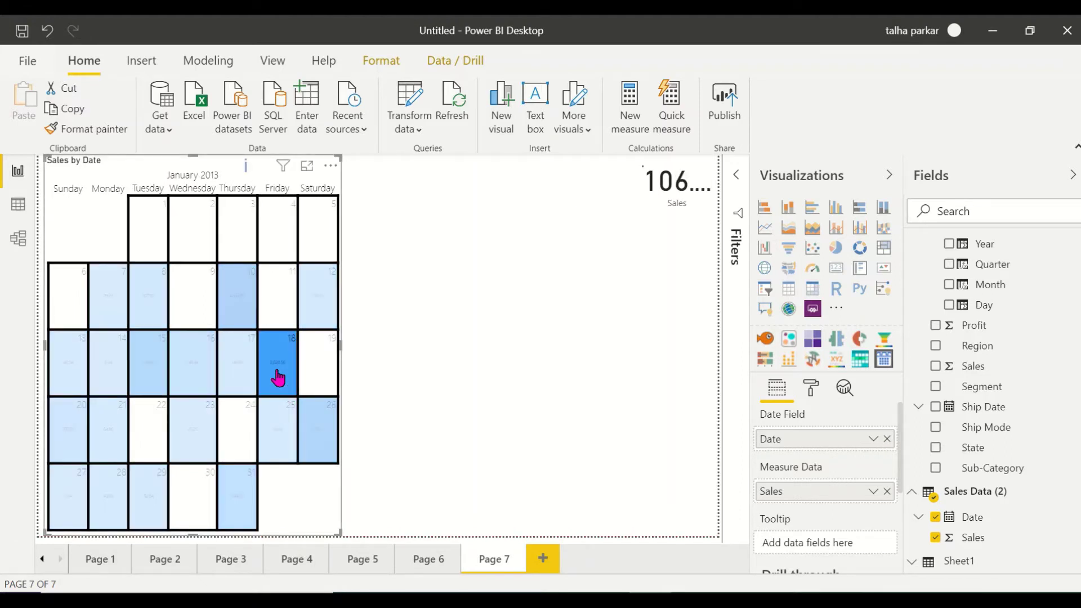
pyautogui.click(238, 313)
pyautogui.click(397, 432)
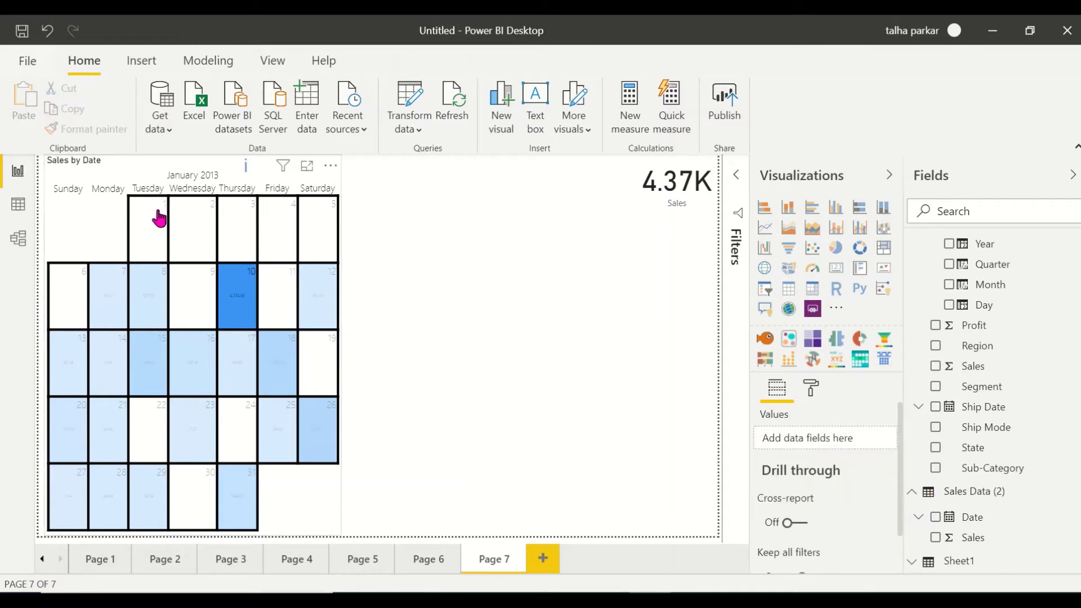
pyautogui.click(83, 229)
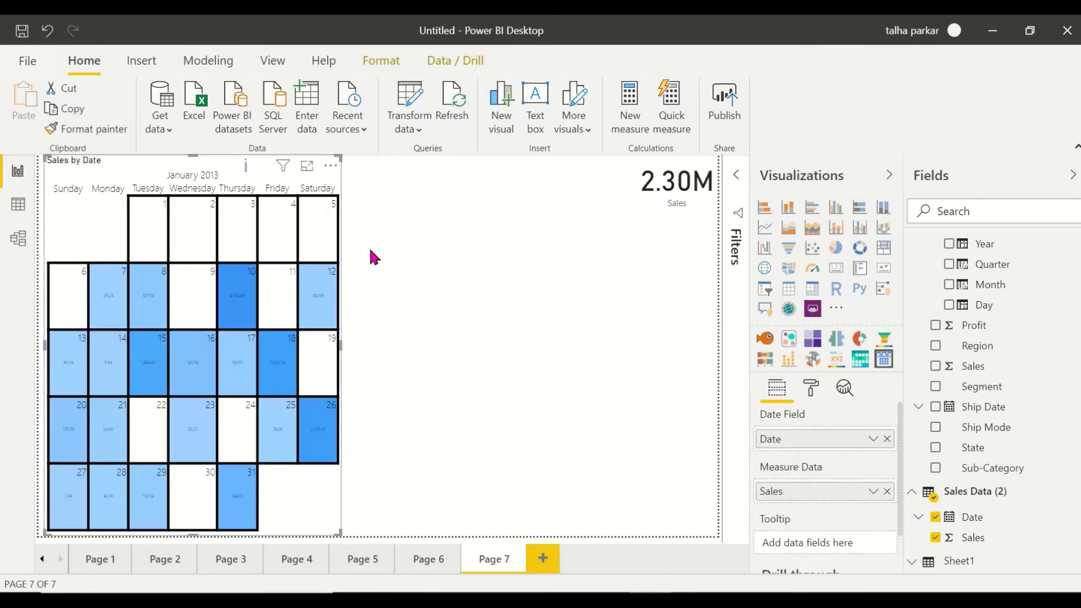
pyautogui.click(542, 335)
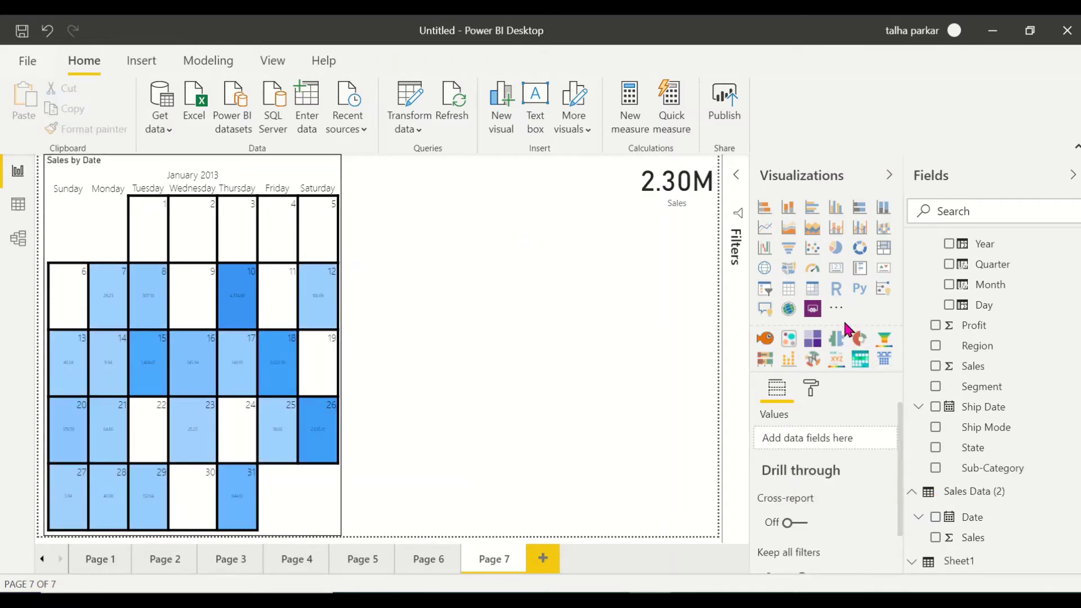
pyautogui.click(836, 307)
# Search the visuals marketplace for 'Calender'
pyautogui.click(890, 330)
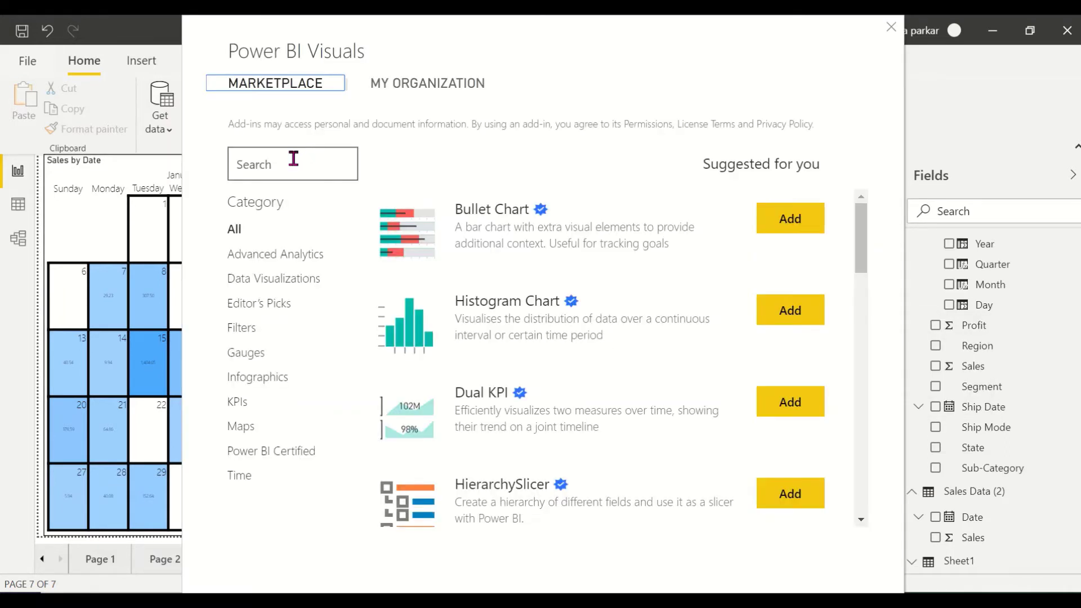
pyautogui.click(292, 163)
pyautogui.write('Calener')
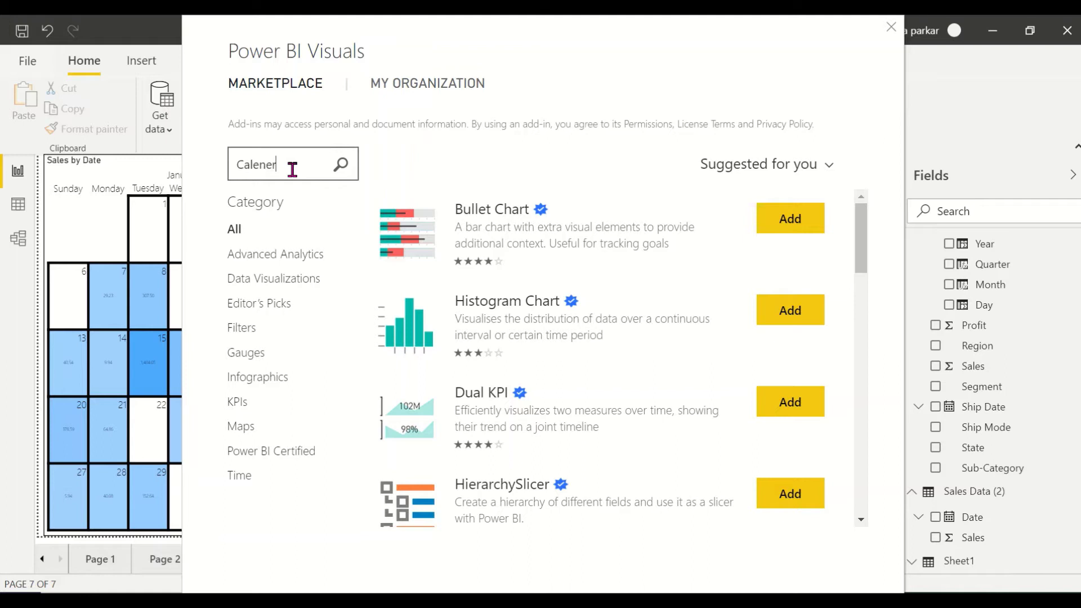
pyautogui.press('Return')
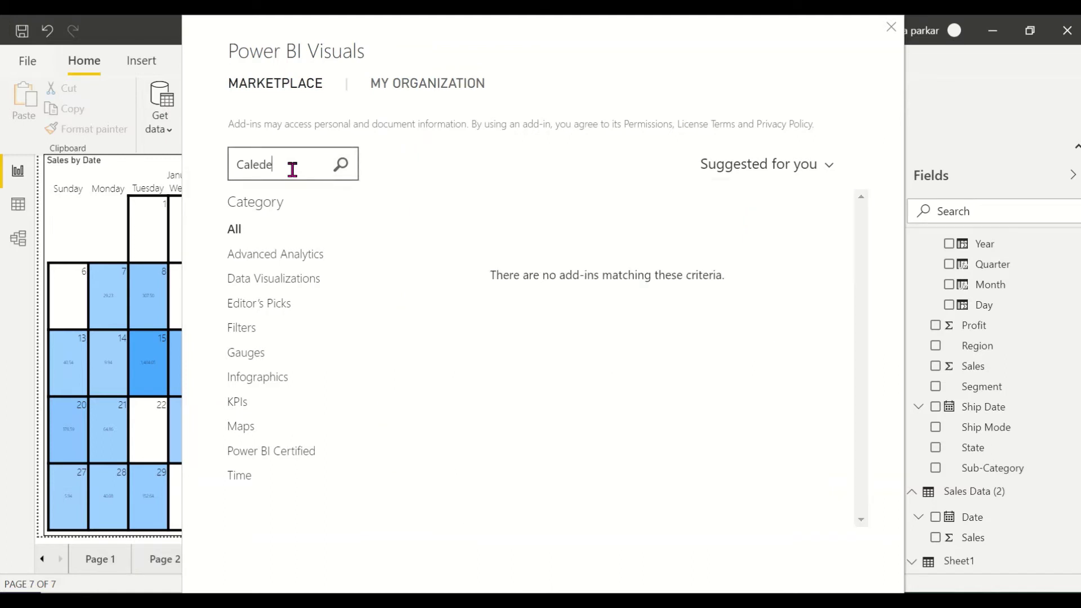
pyautogui.press('Return')
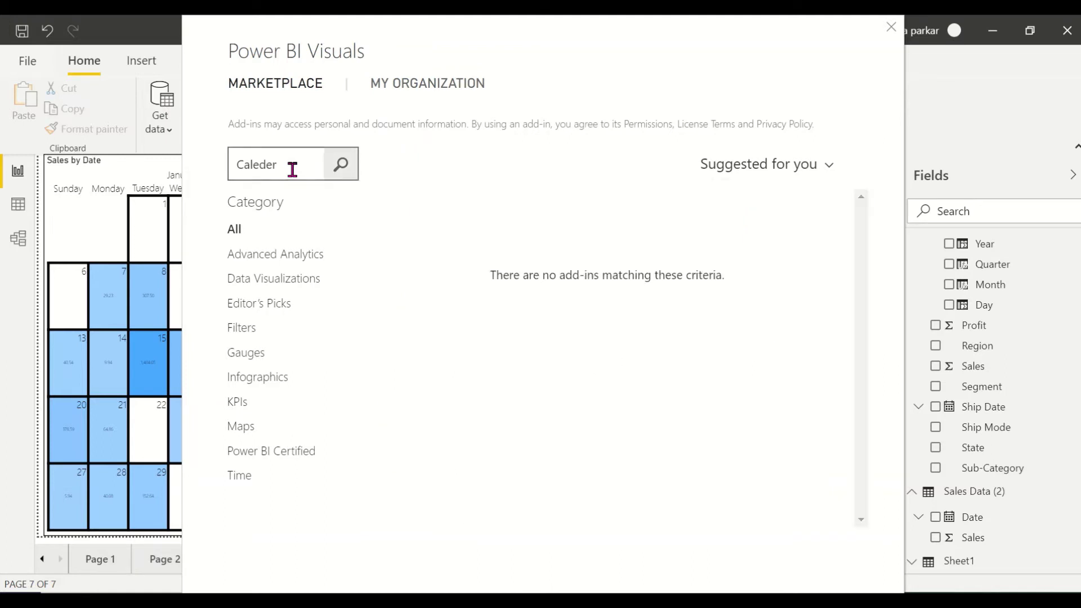
pyautogui.write('der')
pyautogui.press('Return')
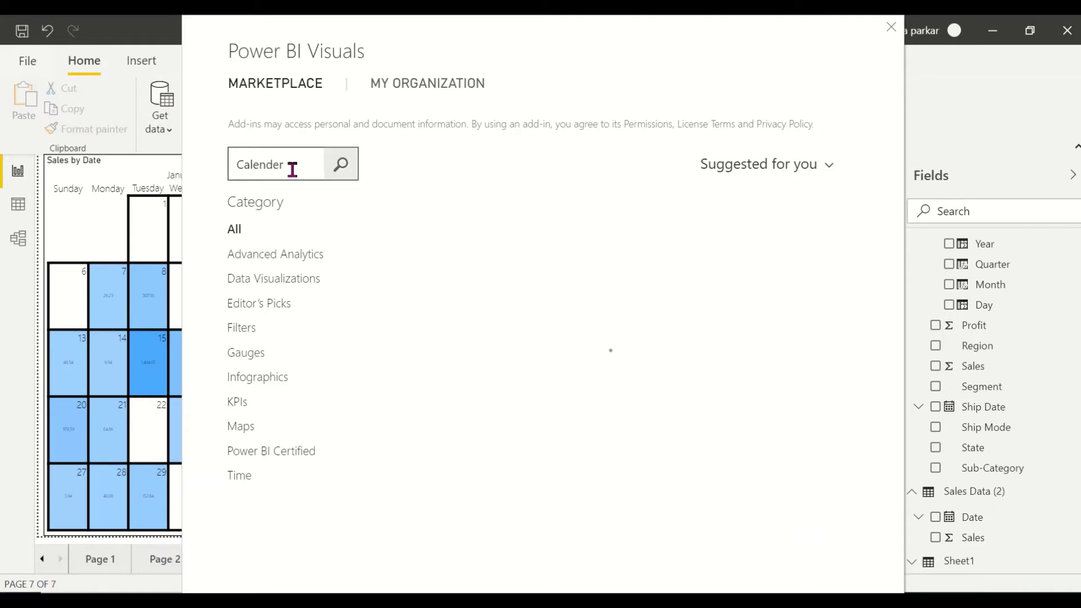
pyautogui.scroll(-4, 598, 443)
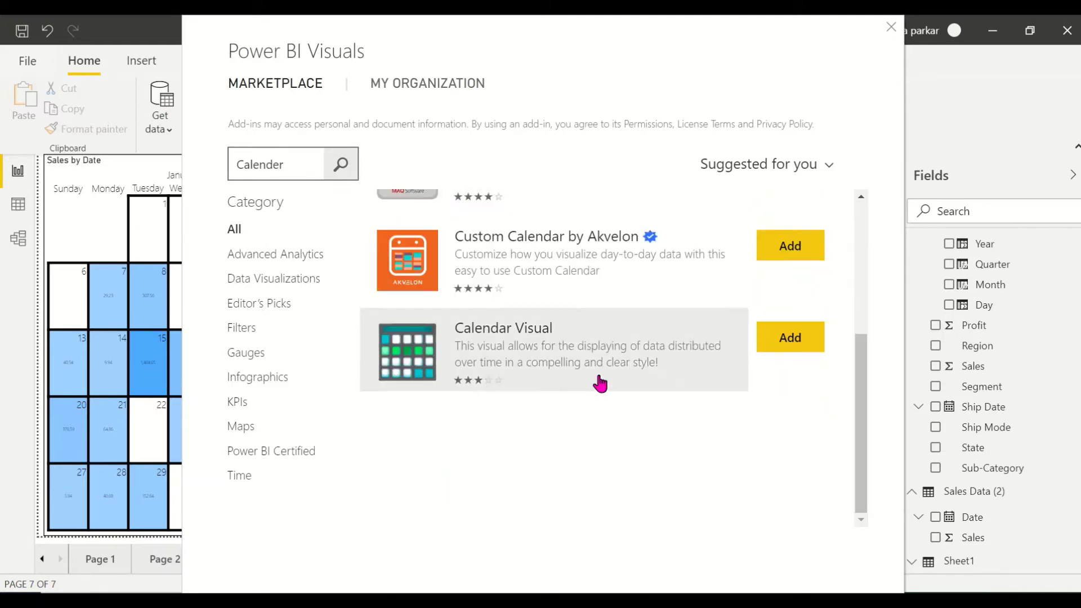
# Open Elastacloud's Calendar Visual details, view its second preview, then close the marketplace
pyautogui.click(683, 367)
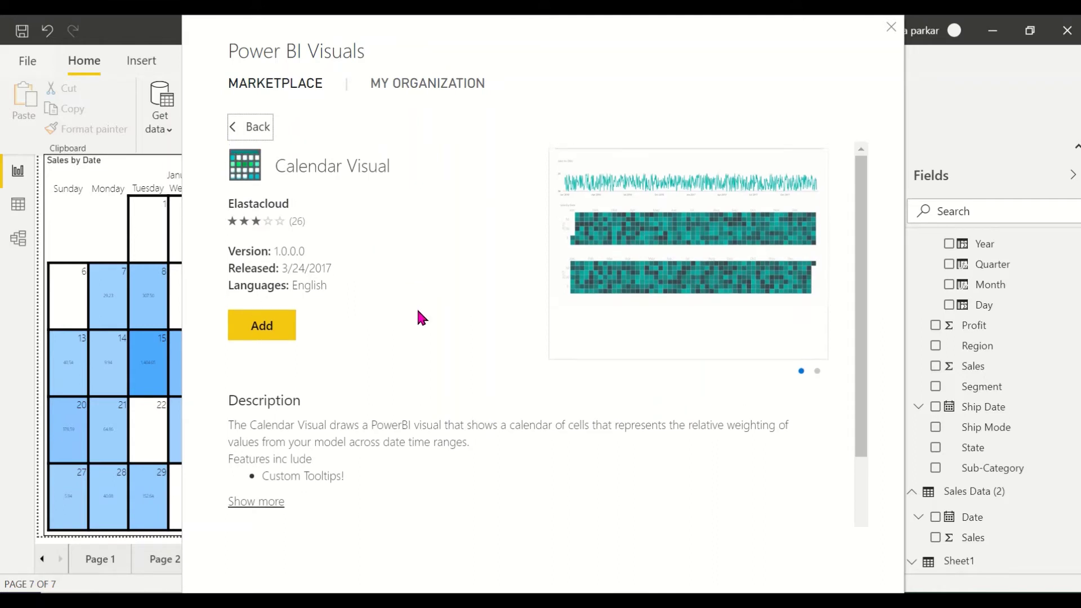
pyautogui.click(822, 265)
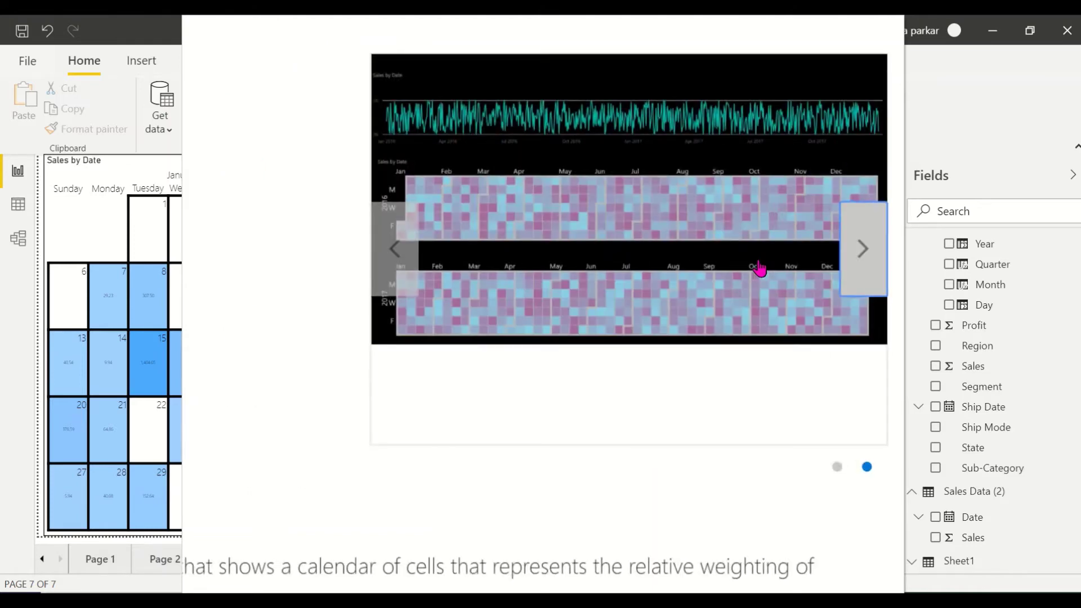
pyautogui.click(858, 132)
pyautogui.click(891, 28)
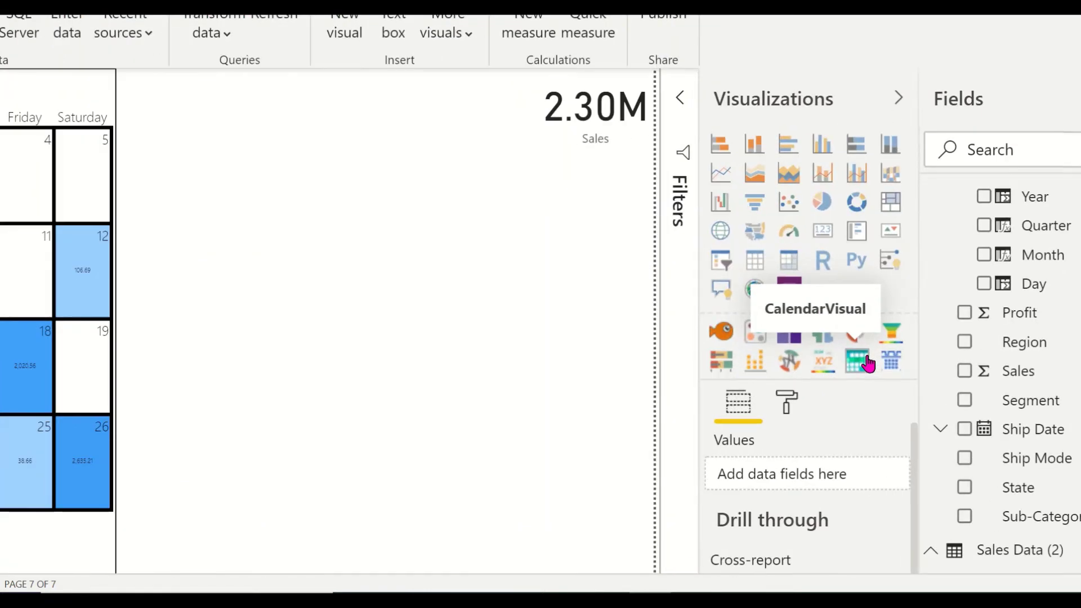
# Add an empty Calendar Visual to Page 7 and extend it upward
pyautogui.click(864, 360)
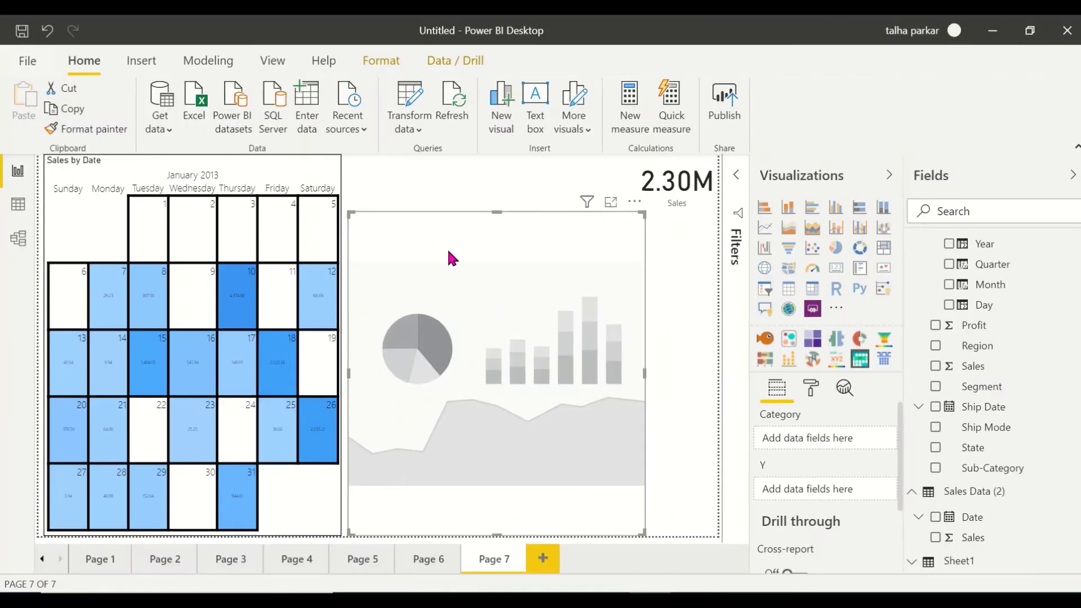
pyautogui.click(499, 212)
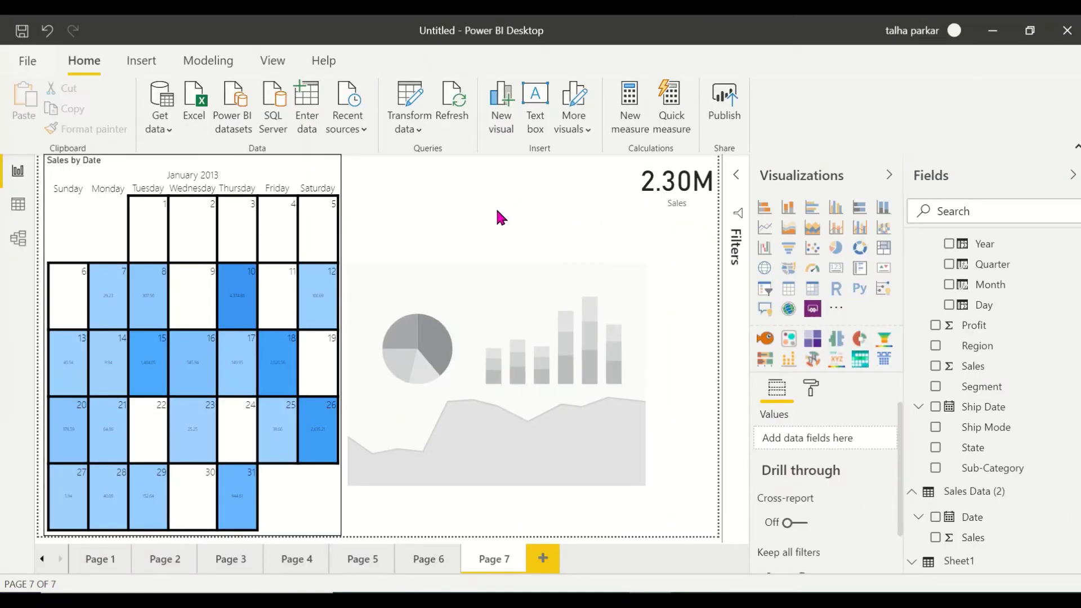
pyautogui.click(502, 248)
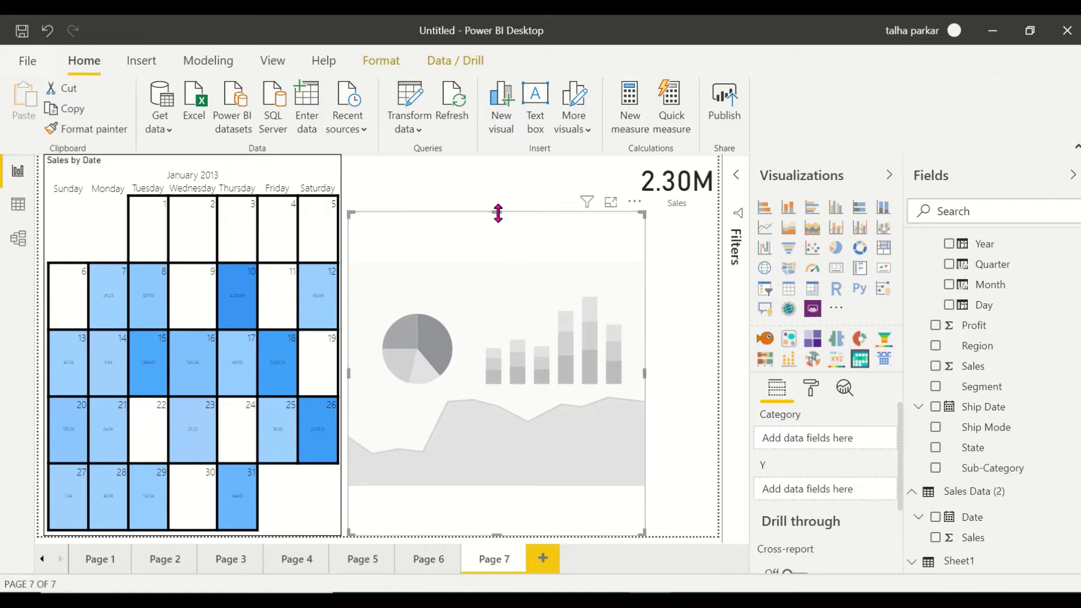
pyautogui.moveTo(499, 213); pyautogui.dragTo(495, 170)
# Shrink the January 2013 calendar and widen the empty placeholder into the freed space
pyautogui.click(310, 477)
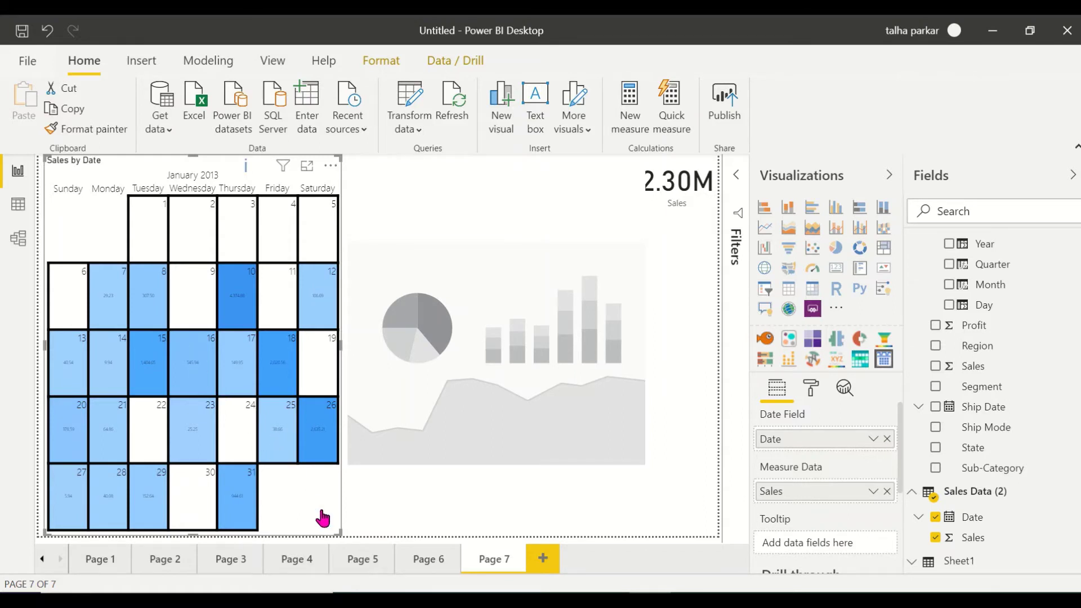
pyautogui.moveTo(337, 534); pyautogui.dragTo(194, 366)
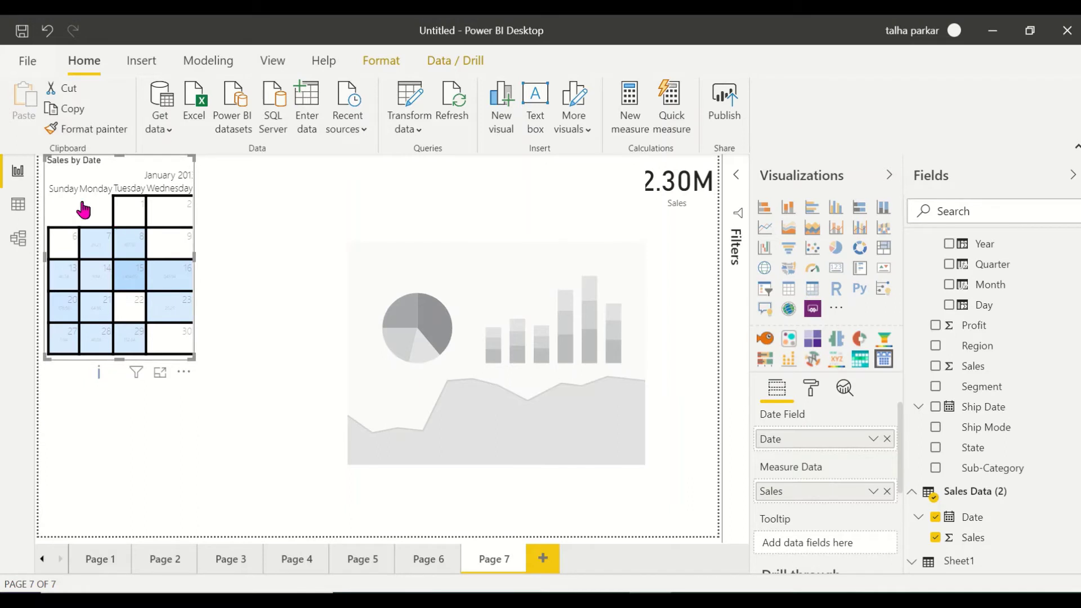
pyautogui.click(393, 351)
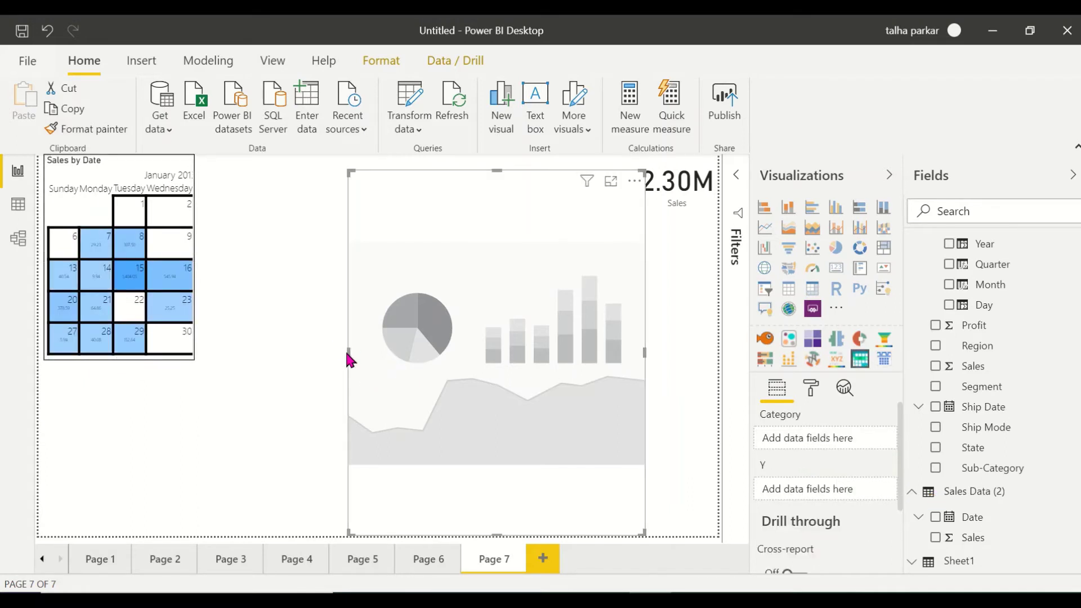
pyautogui.moveTo(349, 351); pyautogui.dragTo(197, 343)
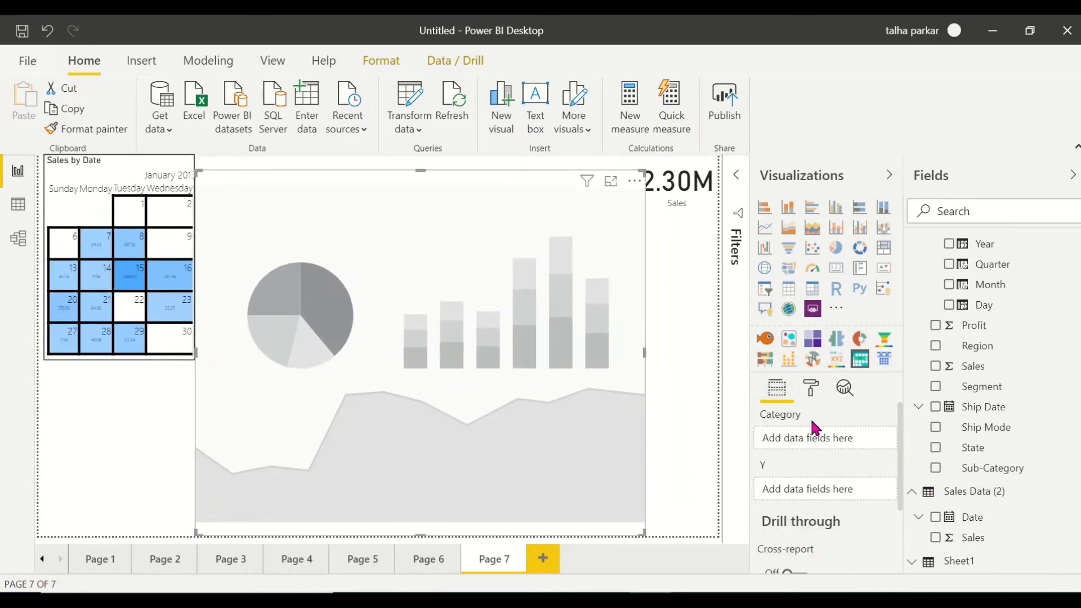
# Build a daily heatmap from Date and Sales, and shrink the January calendar further
pyautogui.moveTo(972, 516); pyautogui.dragTo(815, 438)
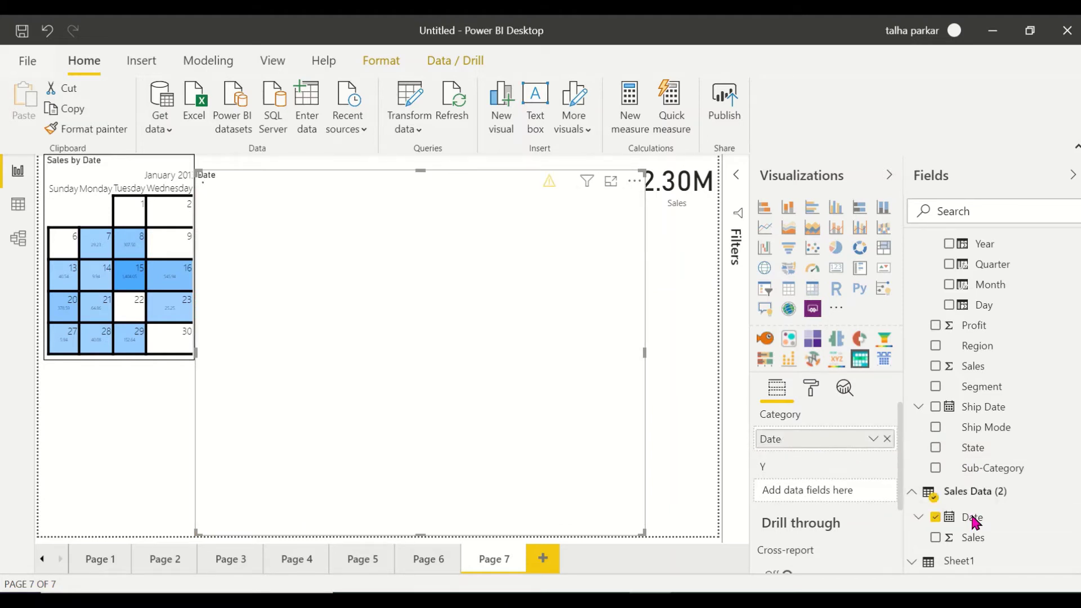
pyautogui.moveTo(978, 543); pyautogui.dragTo(842, 499)
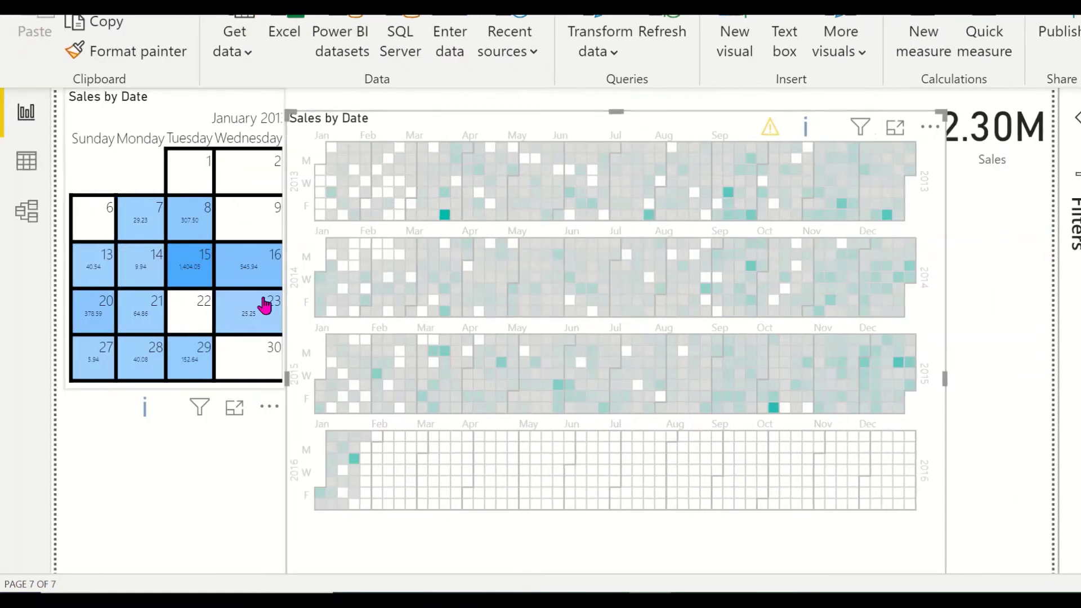
pyautogui.moveTo(180, 301)
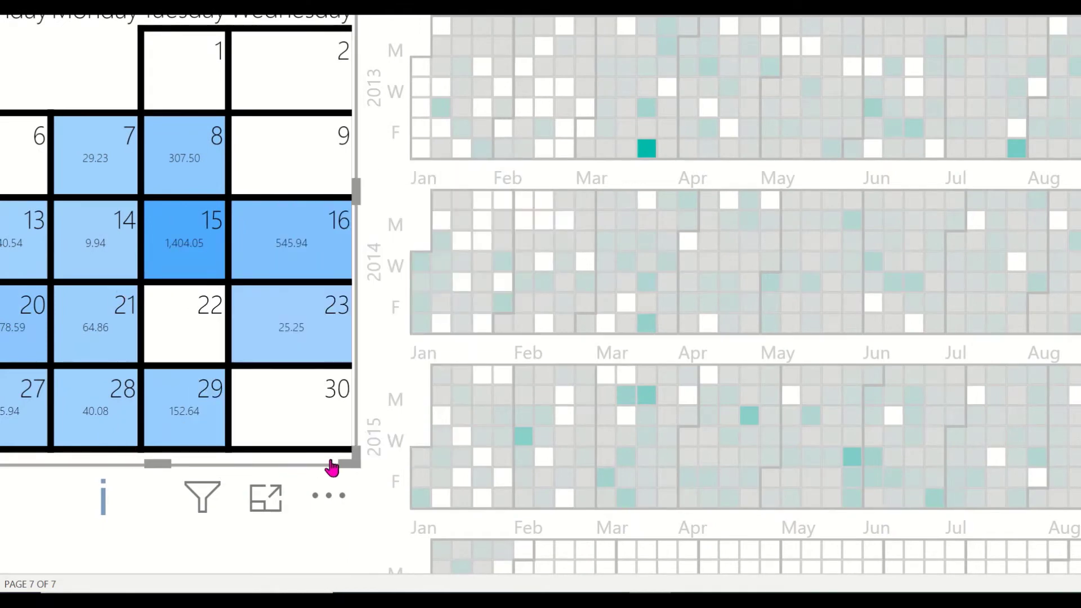
pyautogui.moveTo(349, 458); pyautogui.dragTo(79, 255)
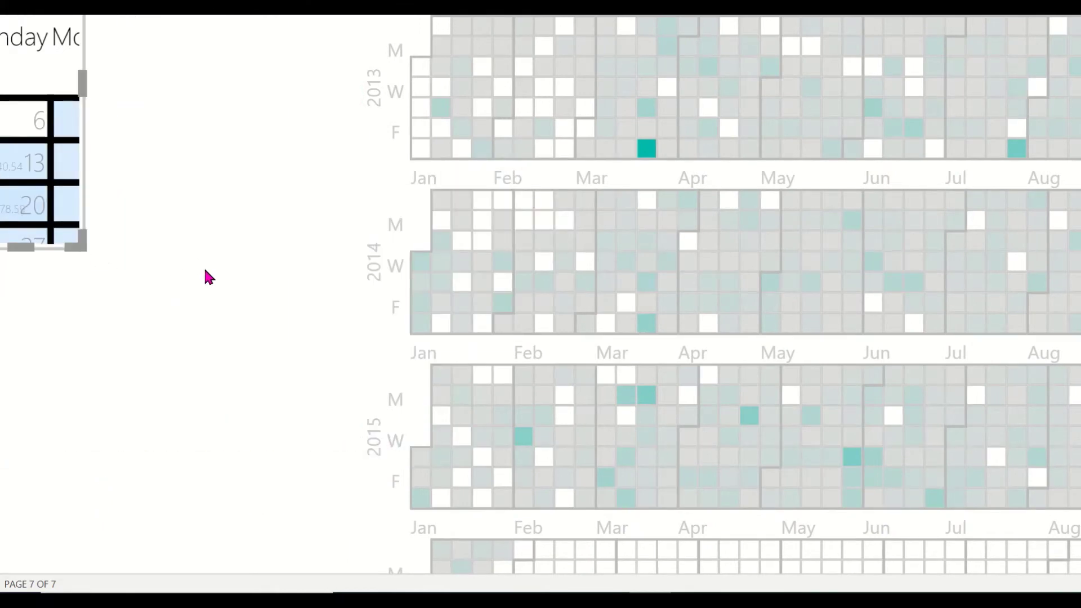
pyautogui.scroll(-5, 209, 276)
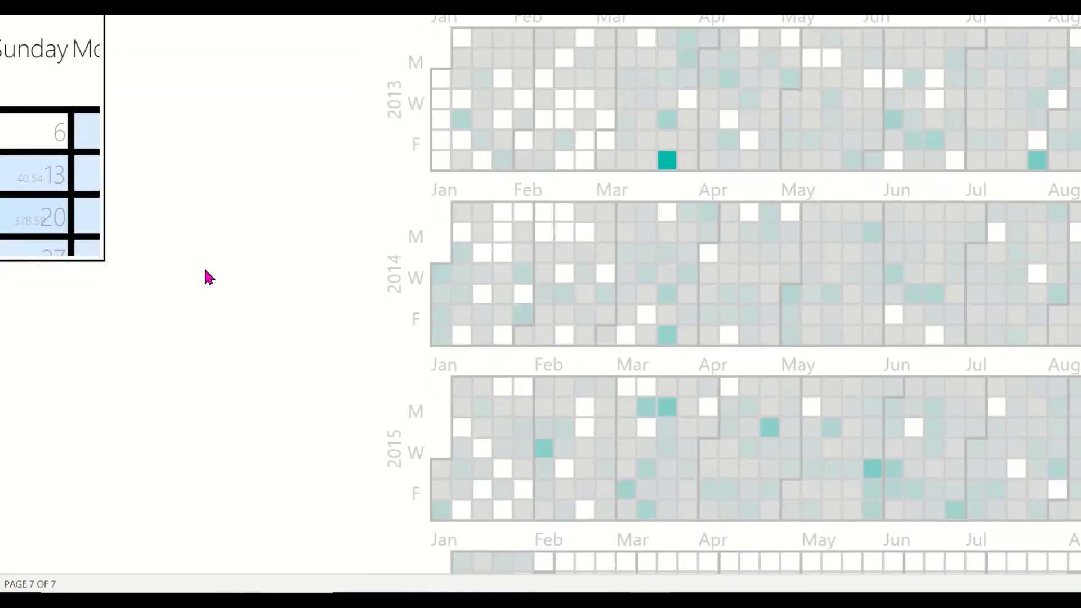
pyautogui.hscroll(10, 208, 276)
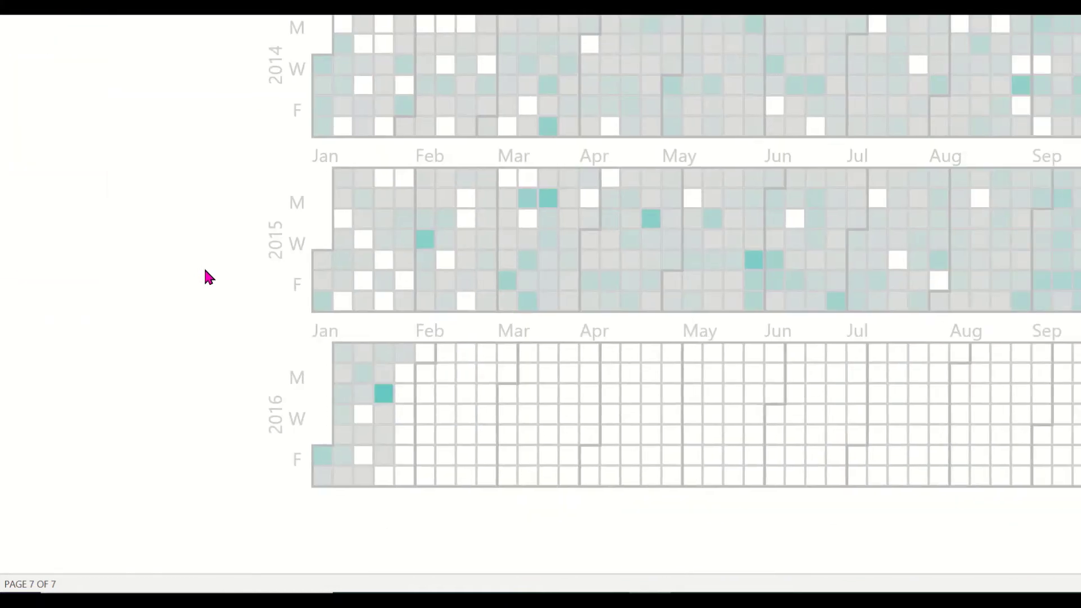
pyautogui.hscroll(-7, 209, 277)
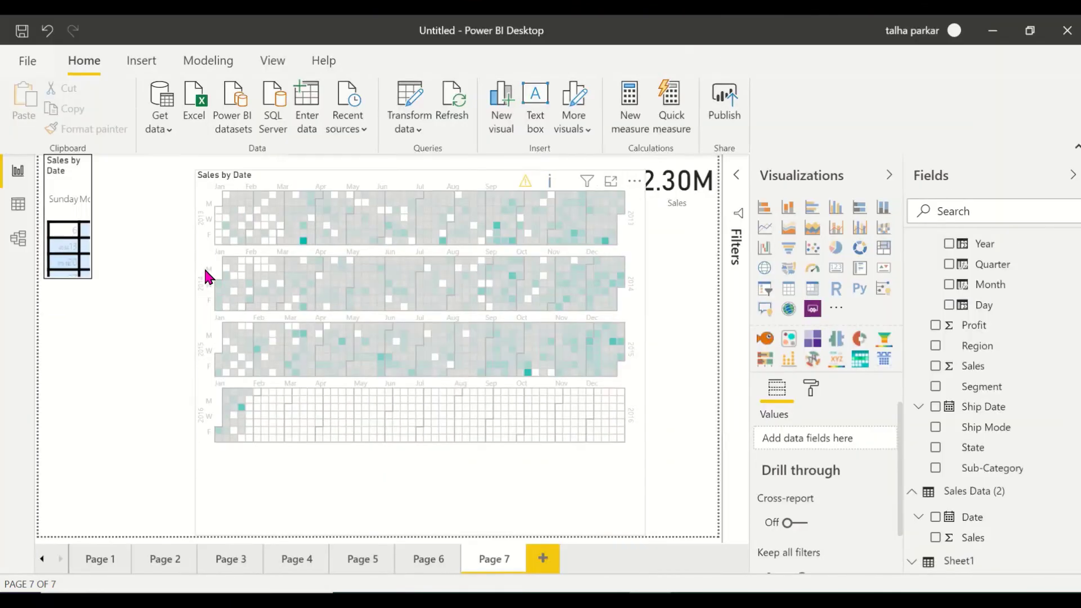
pyautogui.moveTo(626, 105)
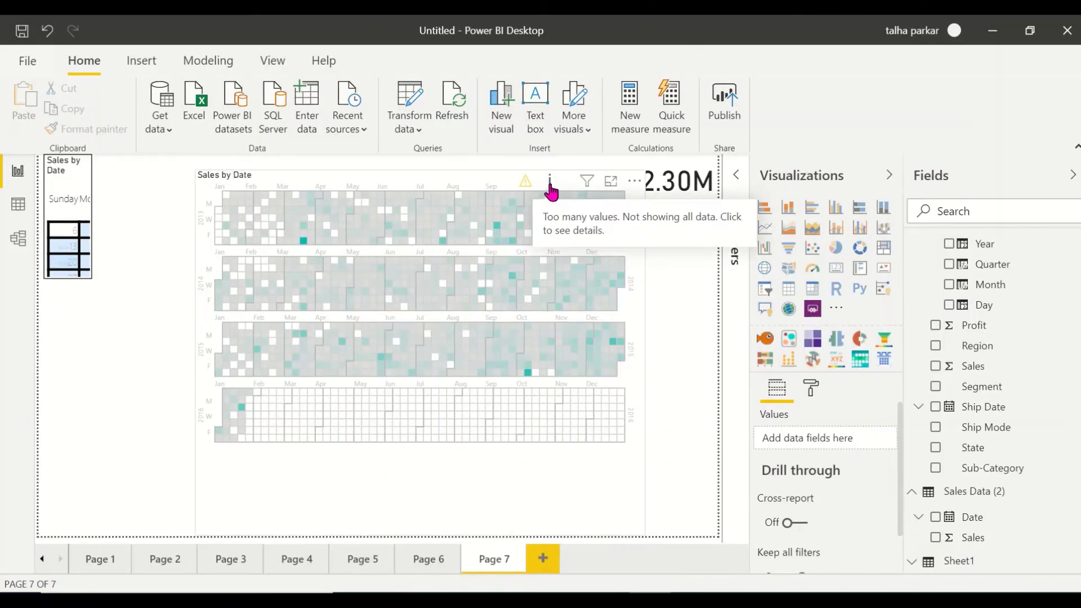
pyautogui.click(550, 183)
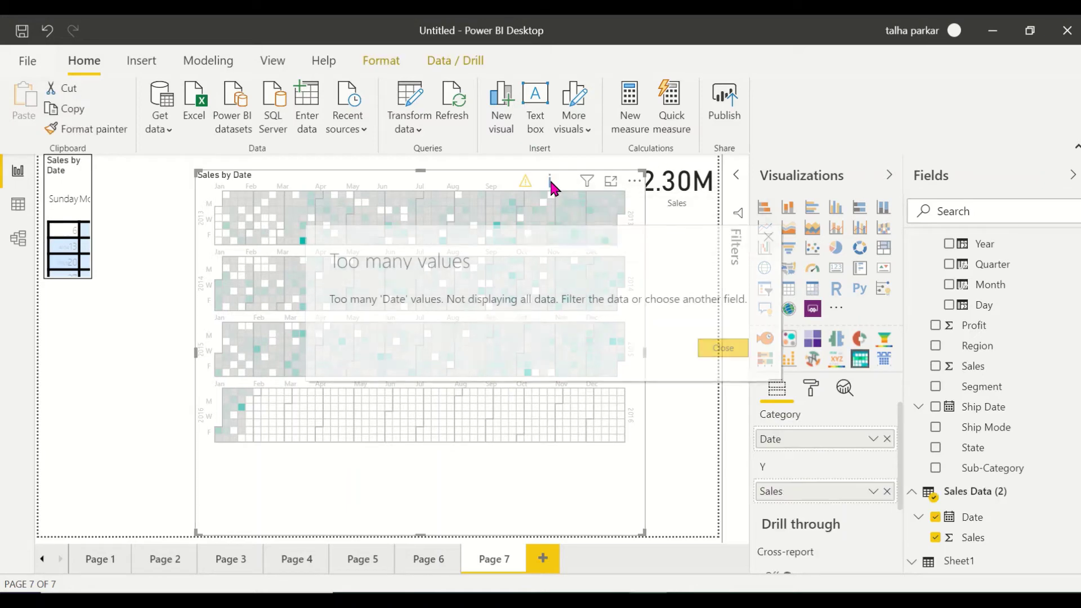
pyautogui.click(715, 354)
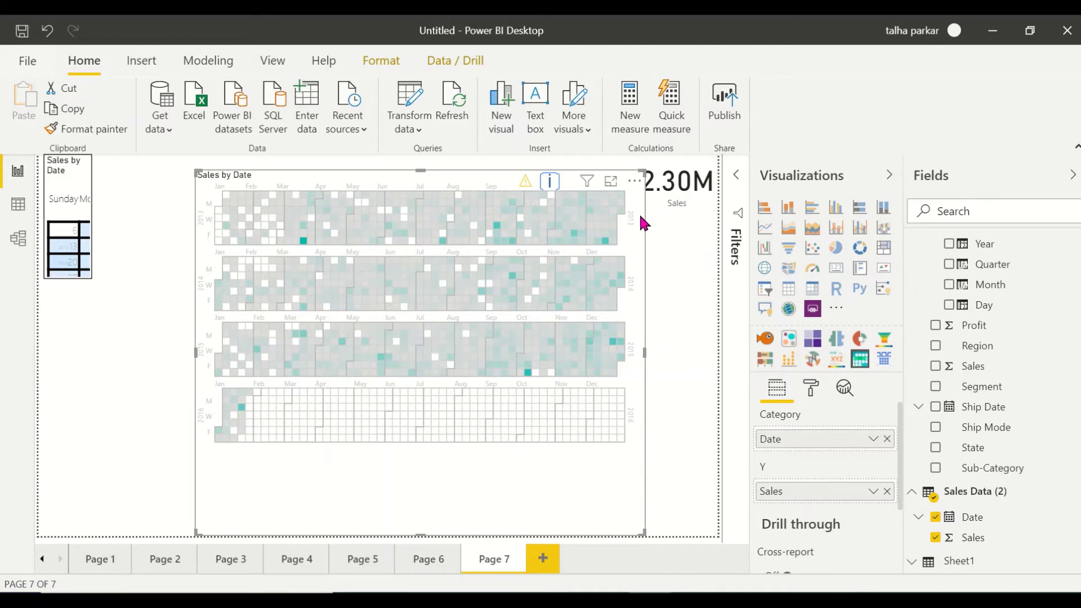
# Place the heatmap left of the Sales card, resize the card, and pick a day (613.70)
pyautogui.moveTo(620, 218); pyautogui.dragTo(612, 219)
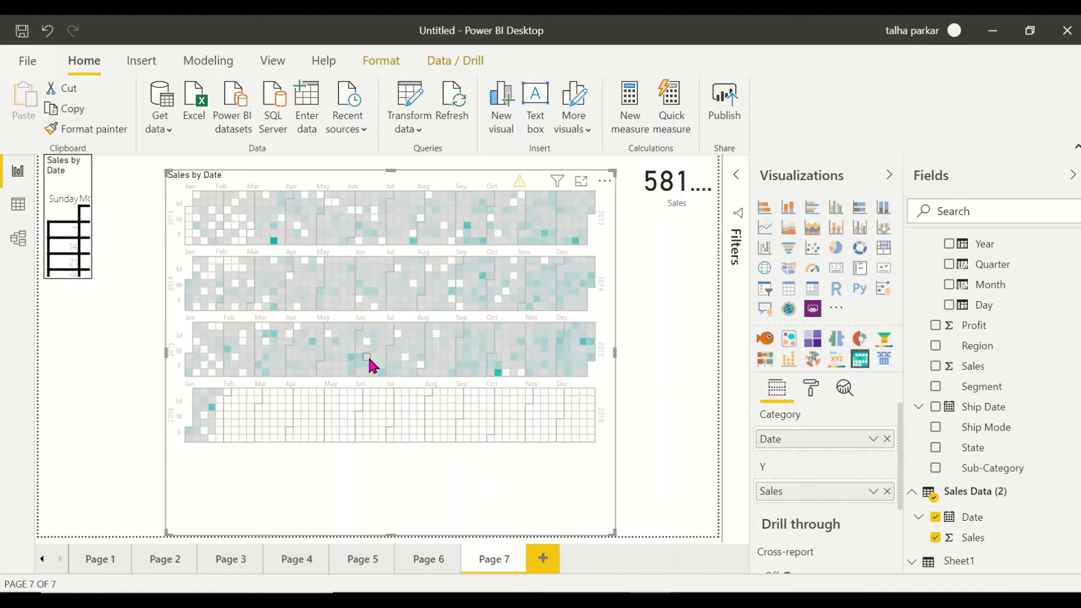
pyautogui.click(706, 193)
pyautogui.moveTo(635, 209); pyautogui.dragTo(615, 241)
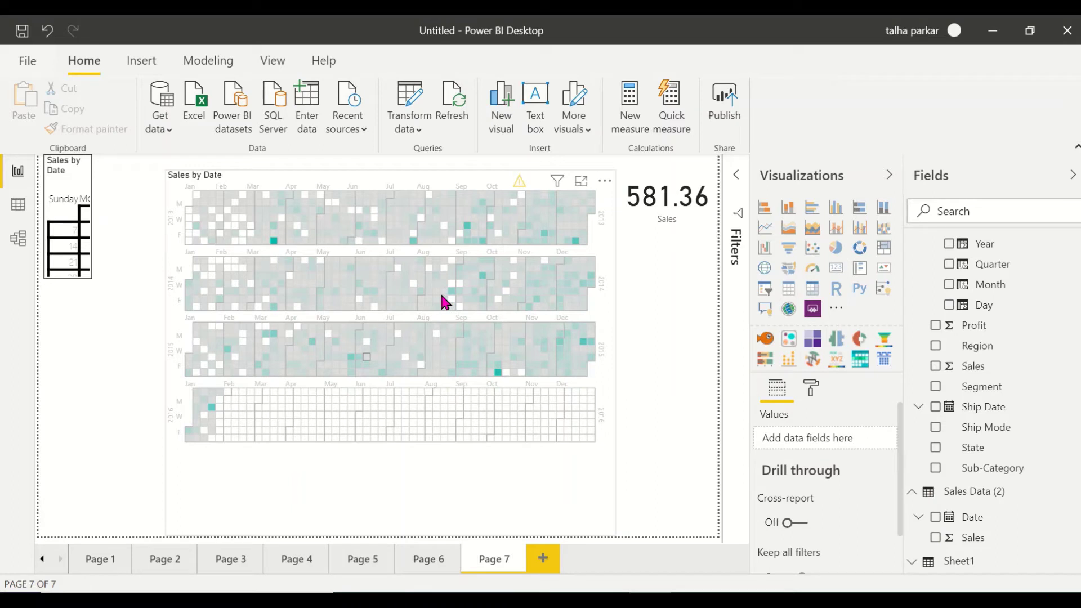
pyautogui.click(382, 283)
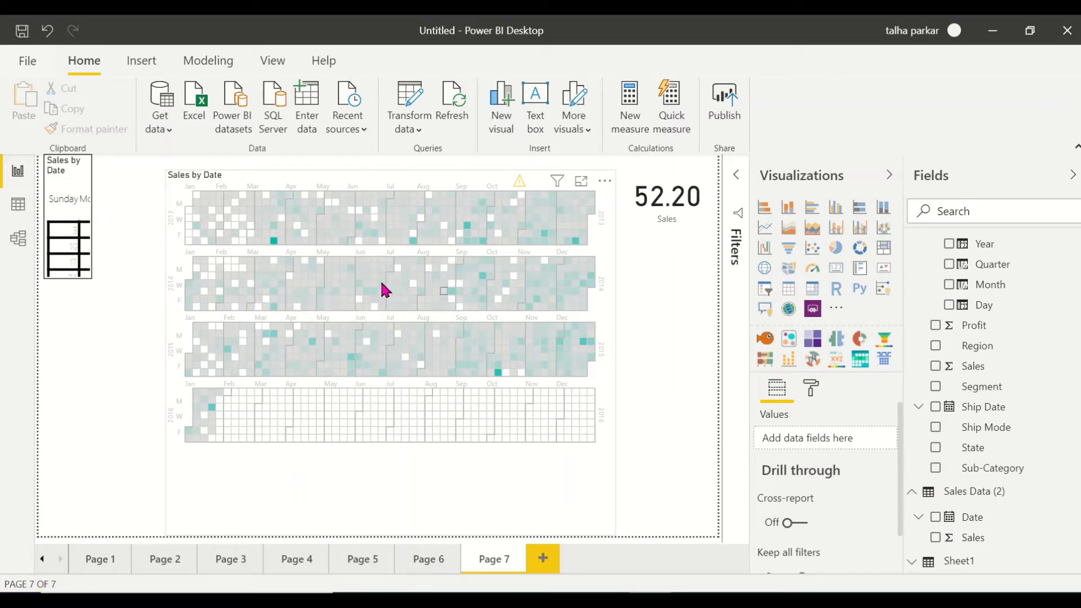
pyautogui.click(329, 275)
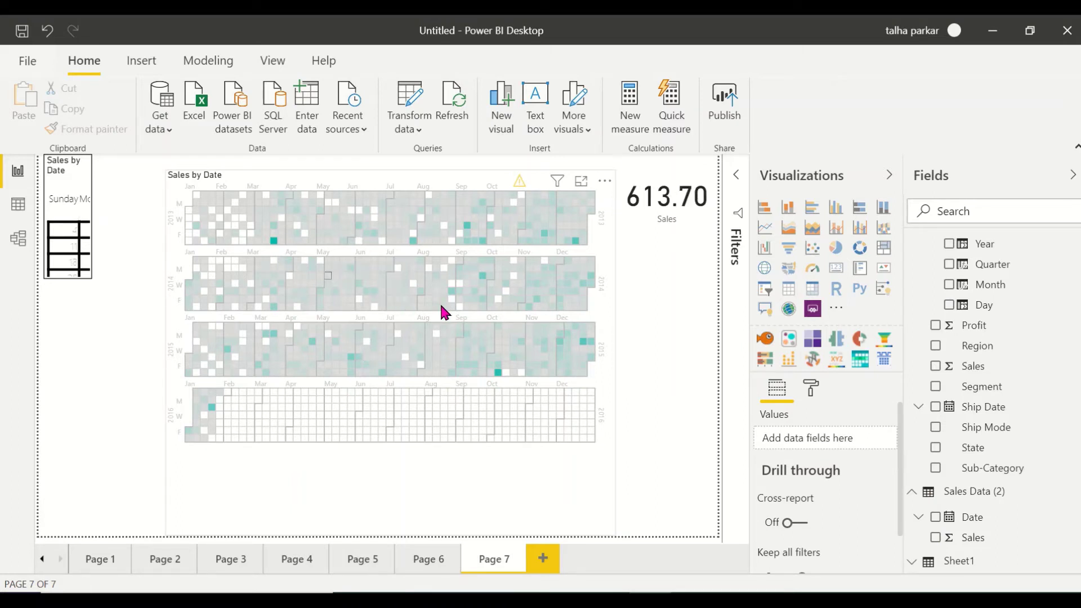
# Set the Sales by Date calendar's cell fill colour to dark red
pyautogui.click(542, 448)
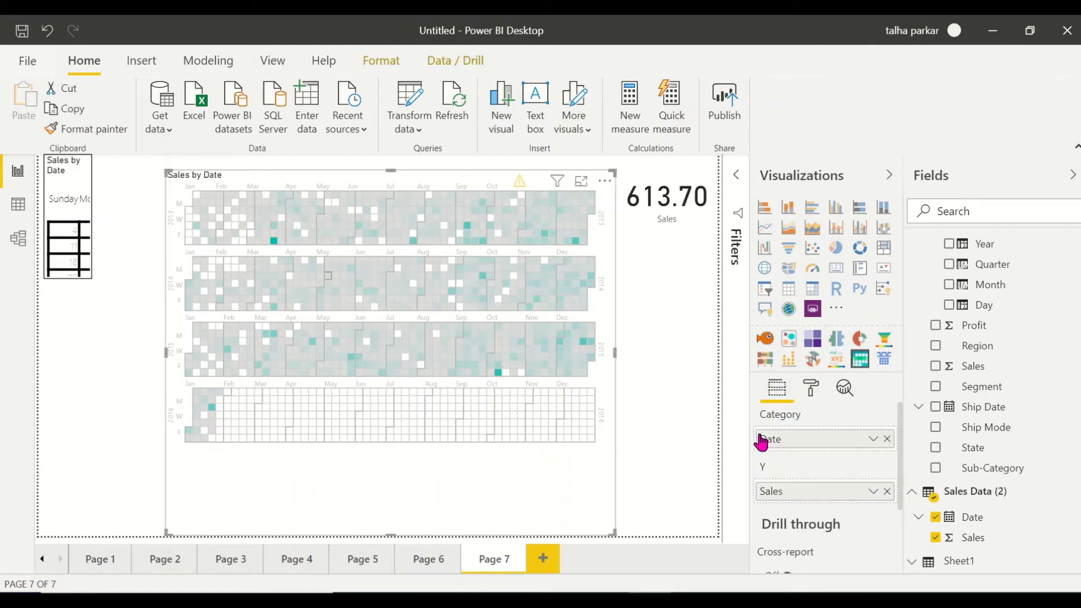
pyautogui.click(811, 387)
pyautogui.click(825, 461)
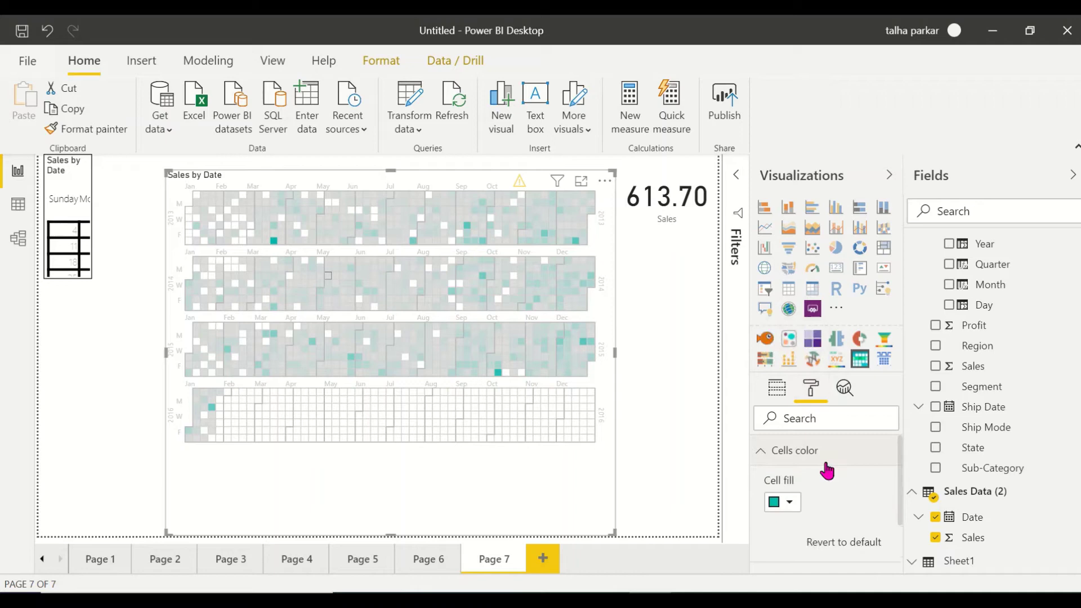
pyautogui.scroll(-1, 800, 510)
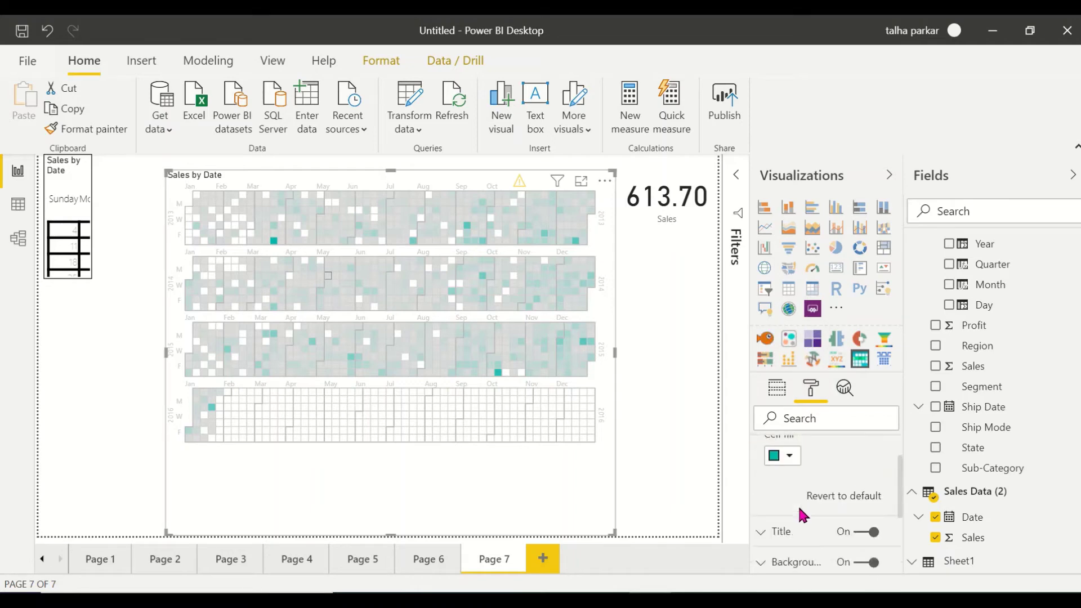
pyautogui.click(794, 455)
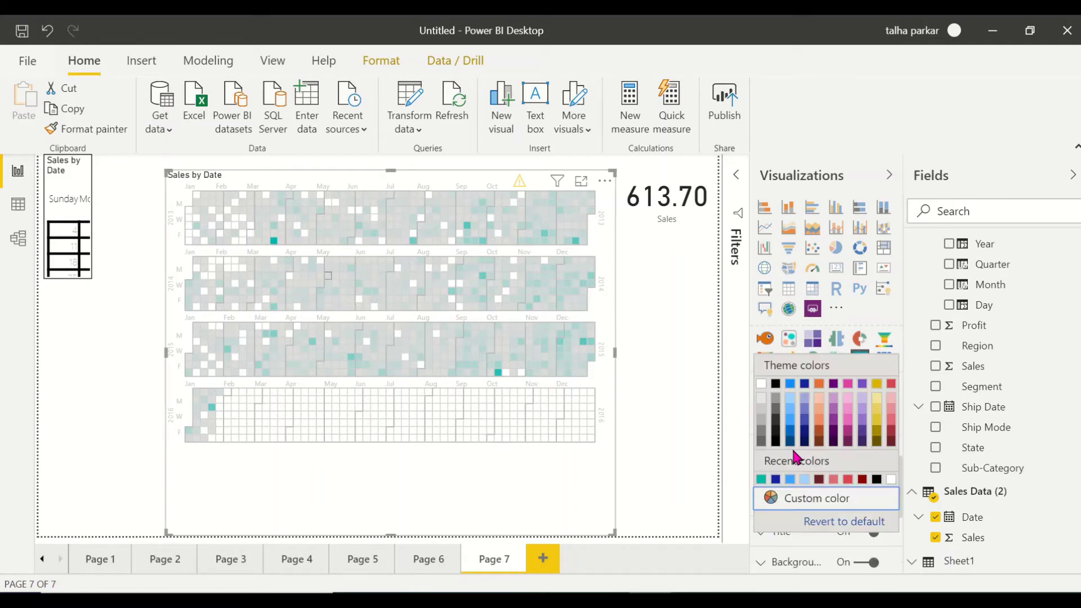
pyautogui.click(888, 385)
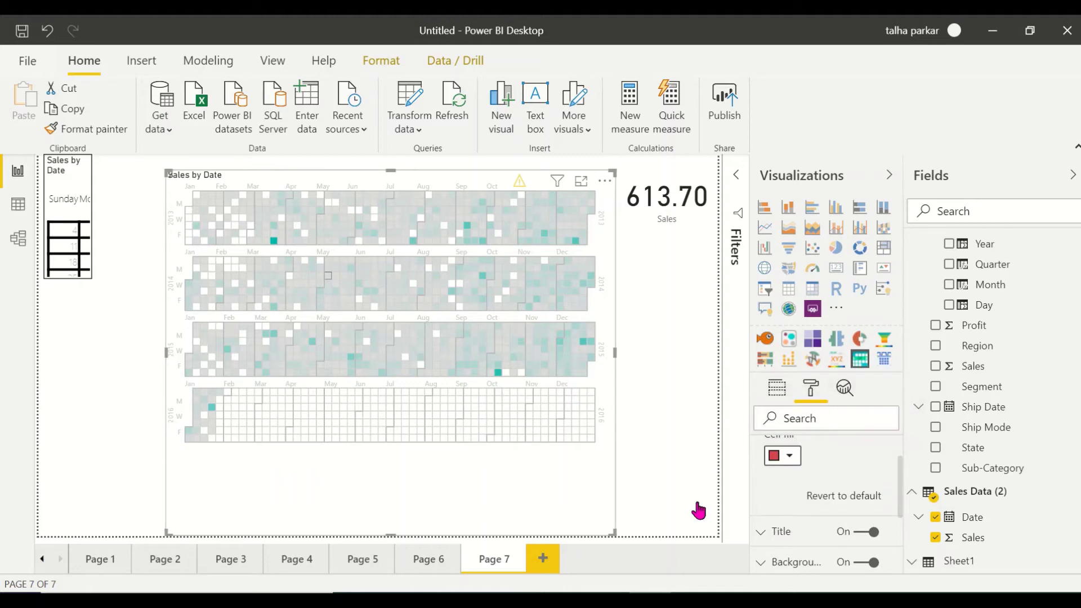
pyautogui.click(795, 460)
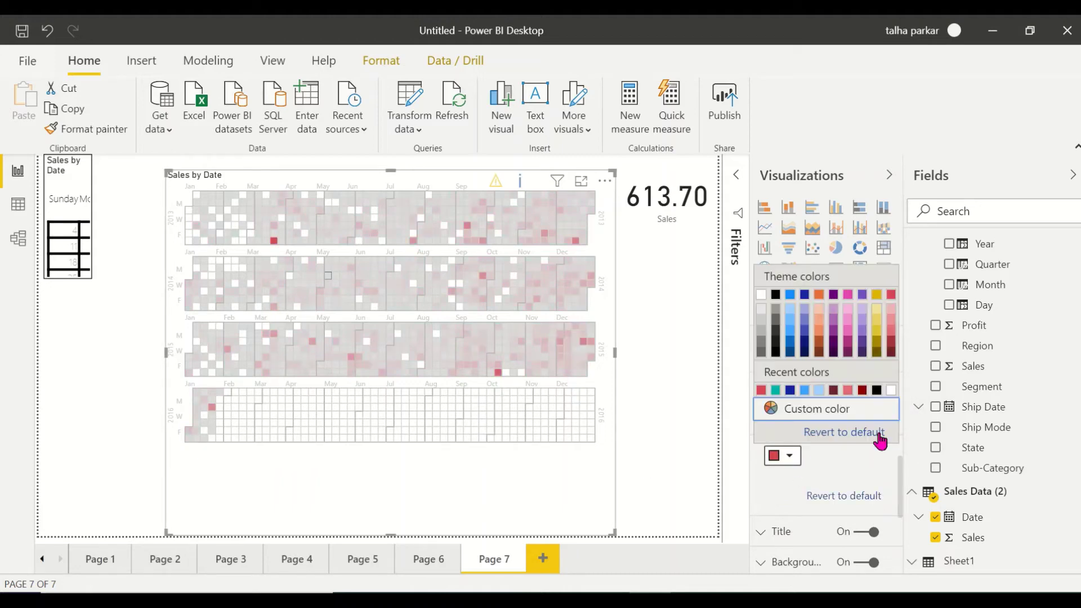
pyautogui.click(891, 344)
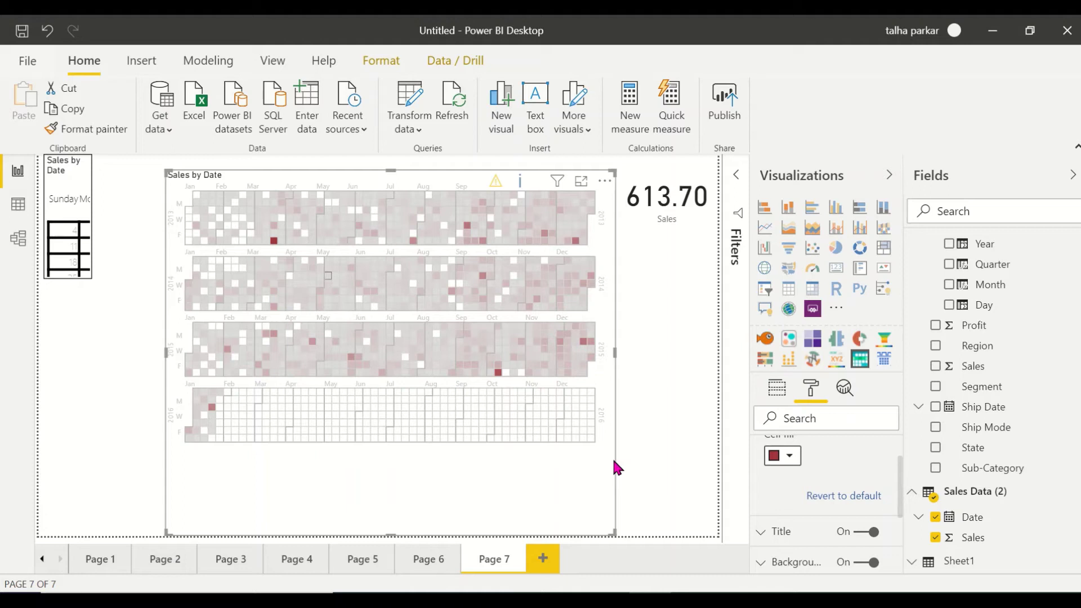
# Turn on a border around the calendar visual
pyautogui.click(779, 530)
pyautogui.scroll(-2, 852, 540)
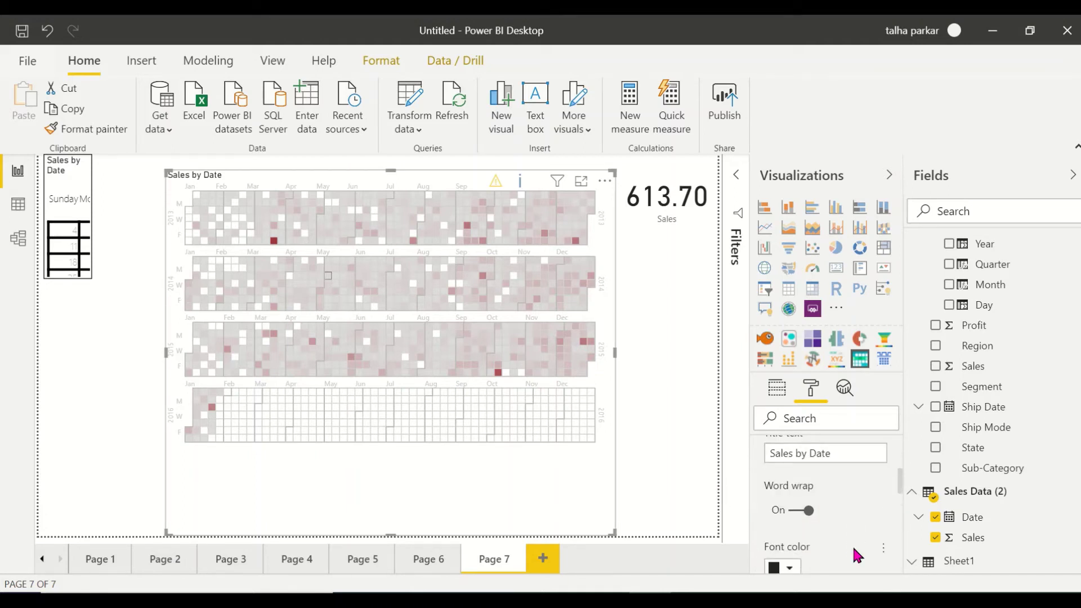
pyautogui.scroll(-1, 844, 540)
pyautogui.scroll(-10, 843, 540)
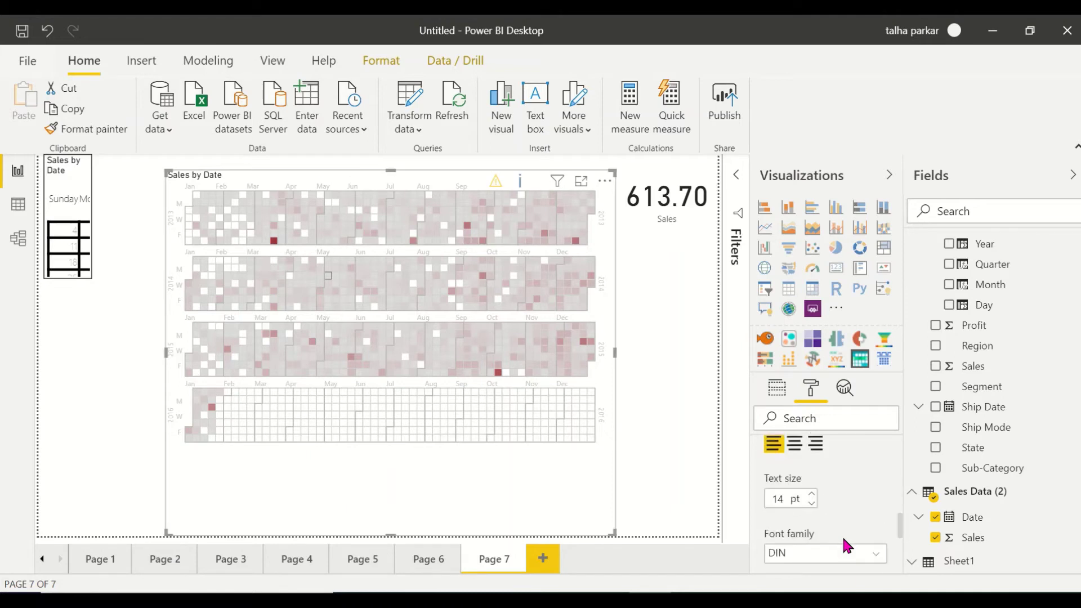
pyautogui.click(858, 529)
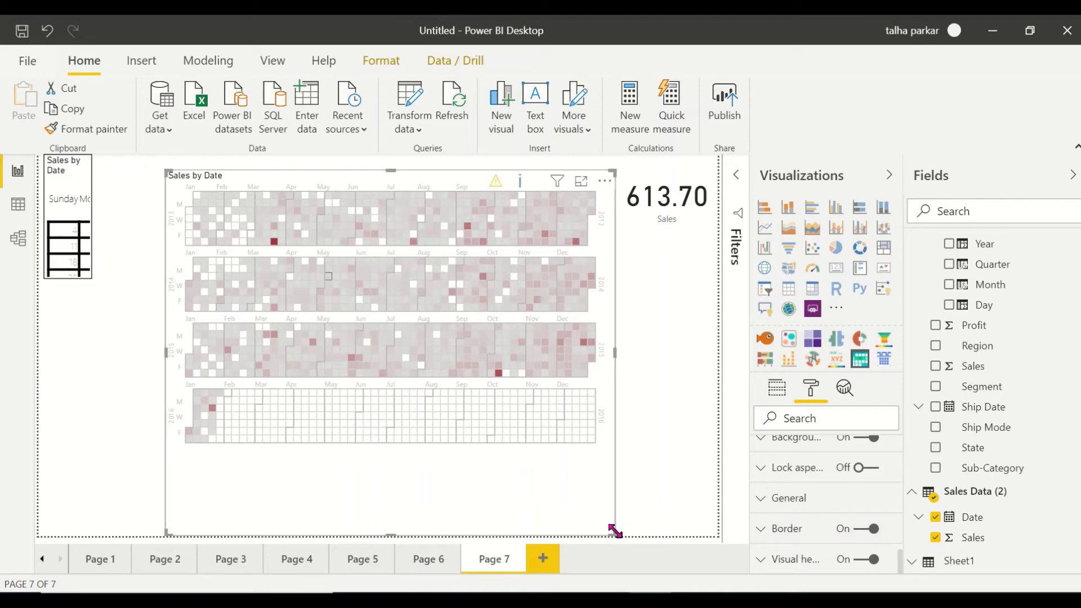
# Shrink the Sales by Date heatmap to a small tile and open Import from AppSource
pyautogui.moveTo(578, 502); pyautogui.dragTo(277, 231)
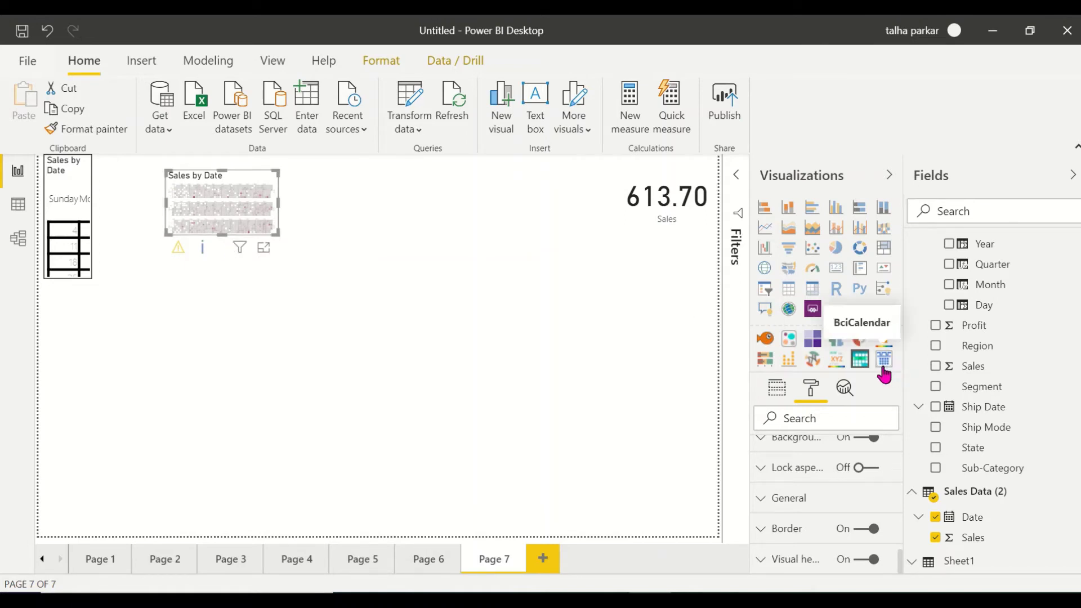
pyautogui.click(836, 308)
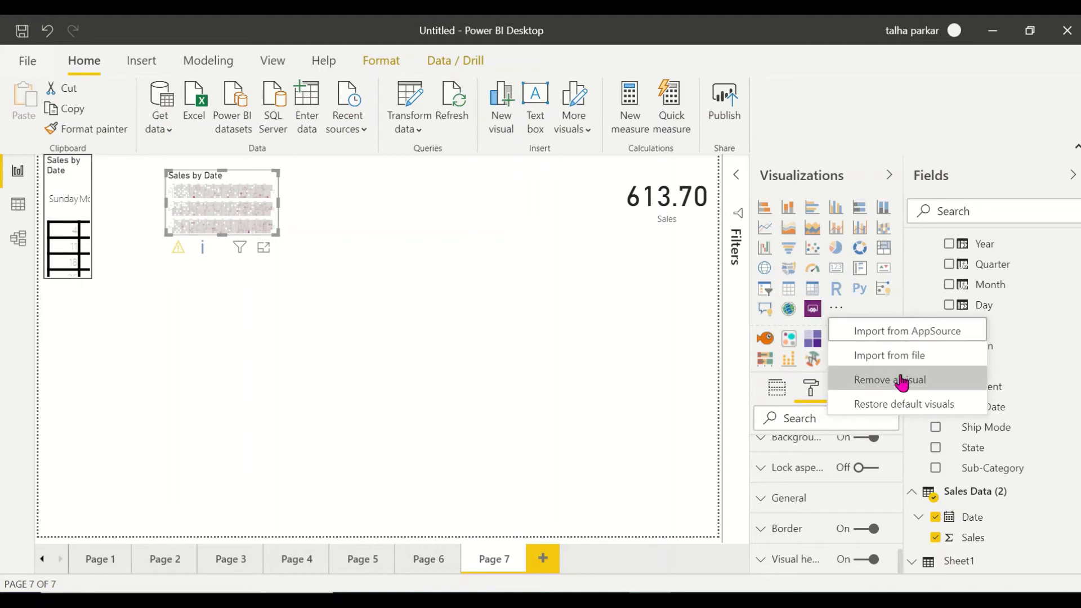
pyautogui.click(923, 332)
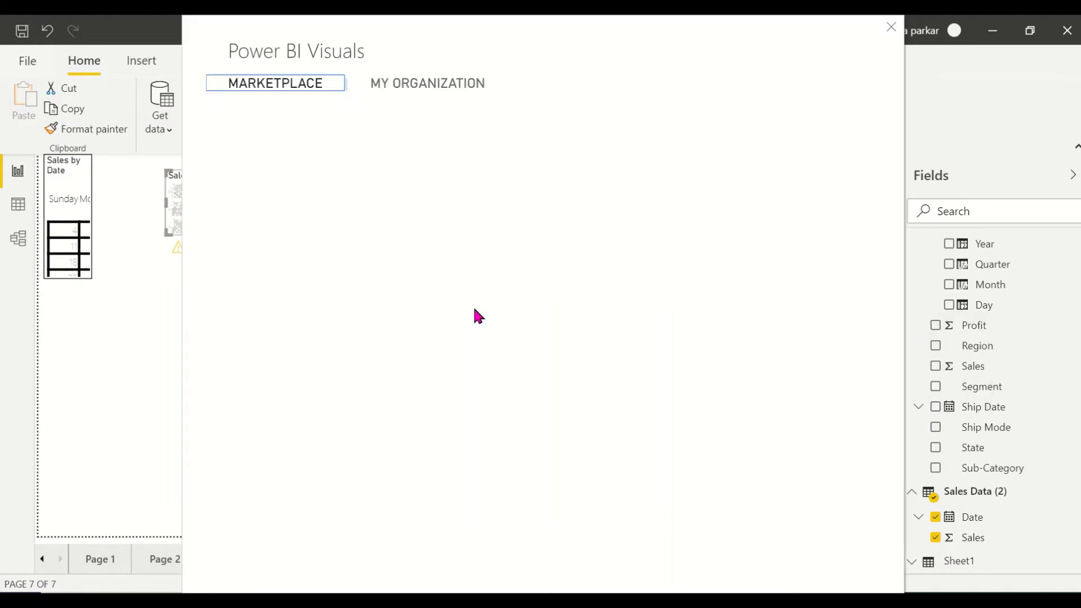
# Search the marketplace for 'calender' and scroll the results to Custom Calendar by Akvelon
pyautogui.click(292, 167)
pyautogui.write('cale')
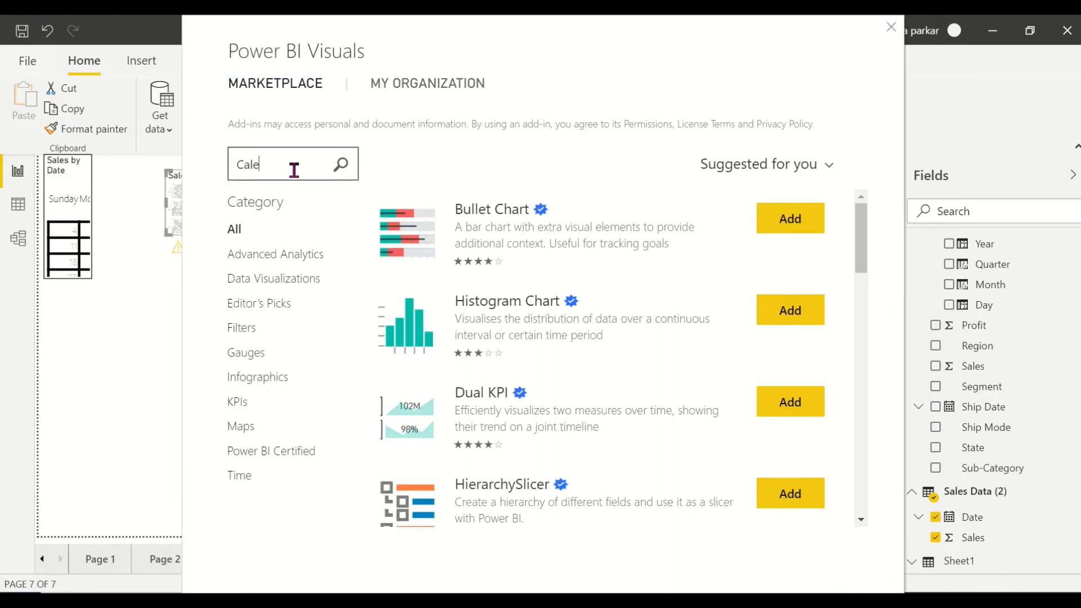
pyautogui.write('nder')
pyautogui.press('Return')
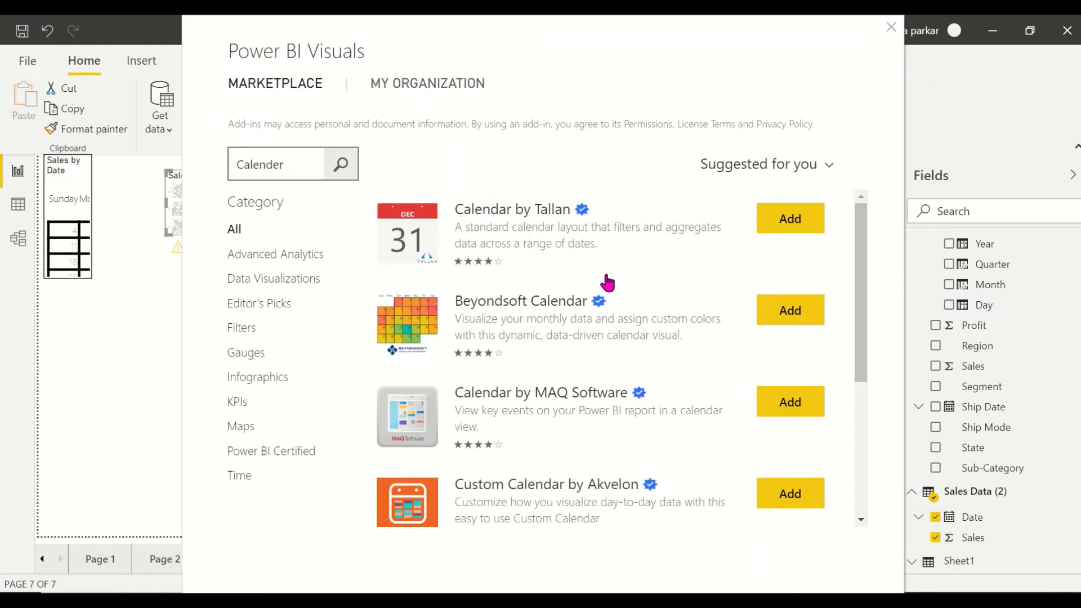
pyautogui.scroll(-2, 607, 283)
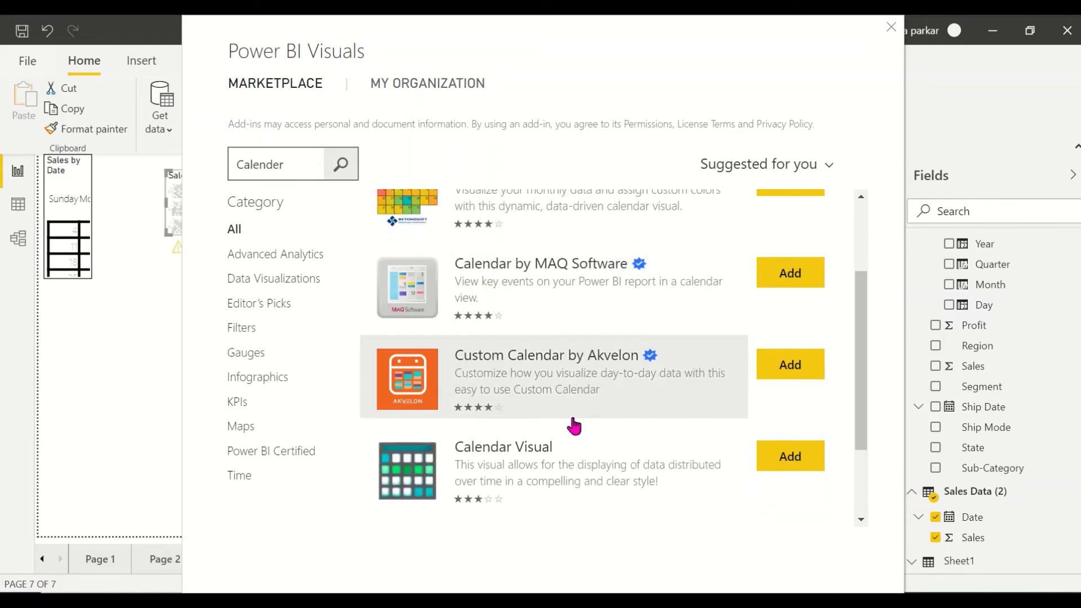
pyautogui.scroll(-1, 574, 424)
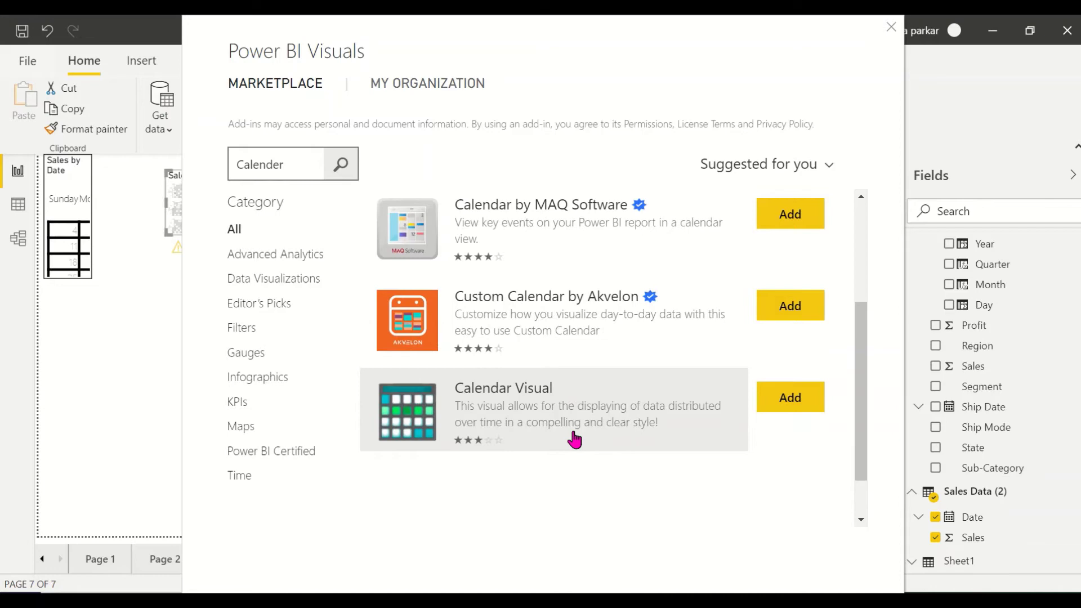
pyautogui.scroll(3, 574, 439)
pyautogui.scroll(-1, 574, 438)
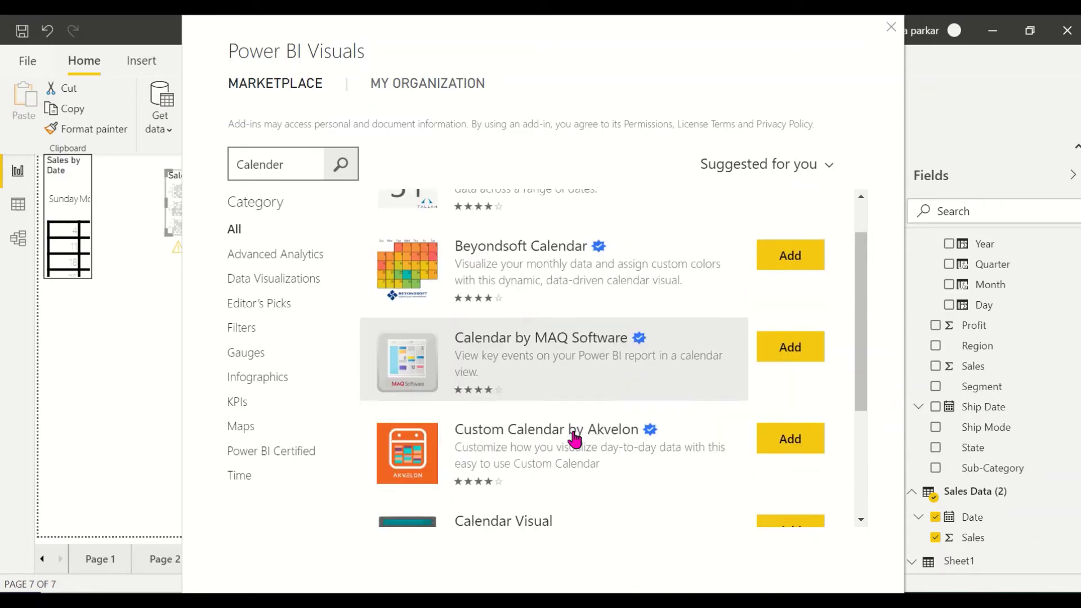
pyautogui.scroll(2, 535, 307)
pyautogui.scroll(-6, 537, 304)
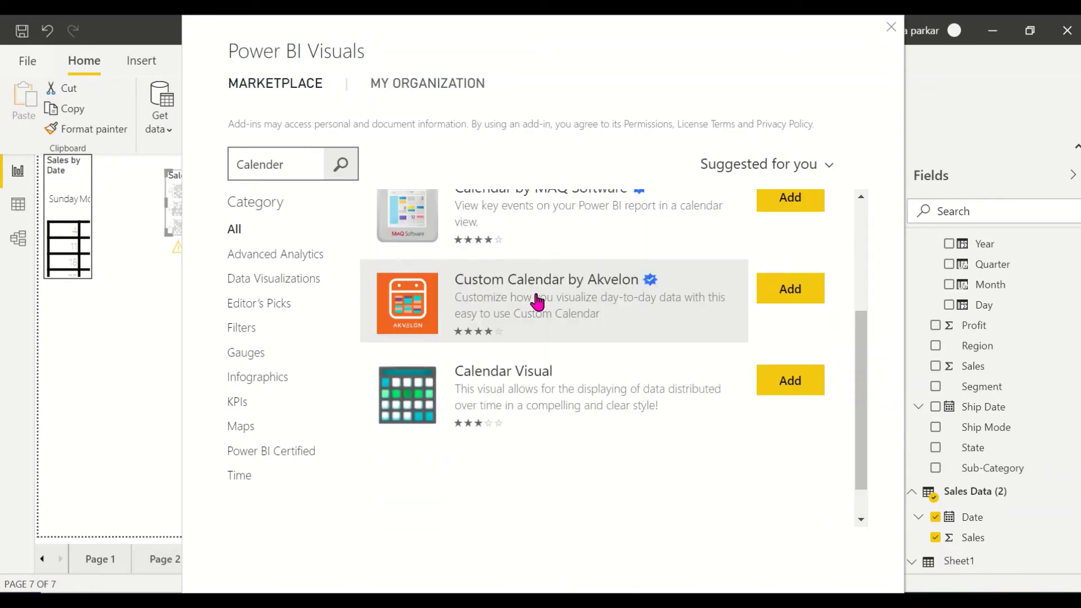
pyautogui.scroll(5, 602, 207)
pyautogui.scroll(-4, 585, 529)
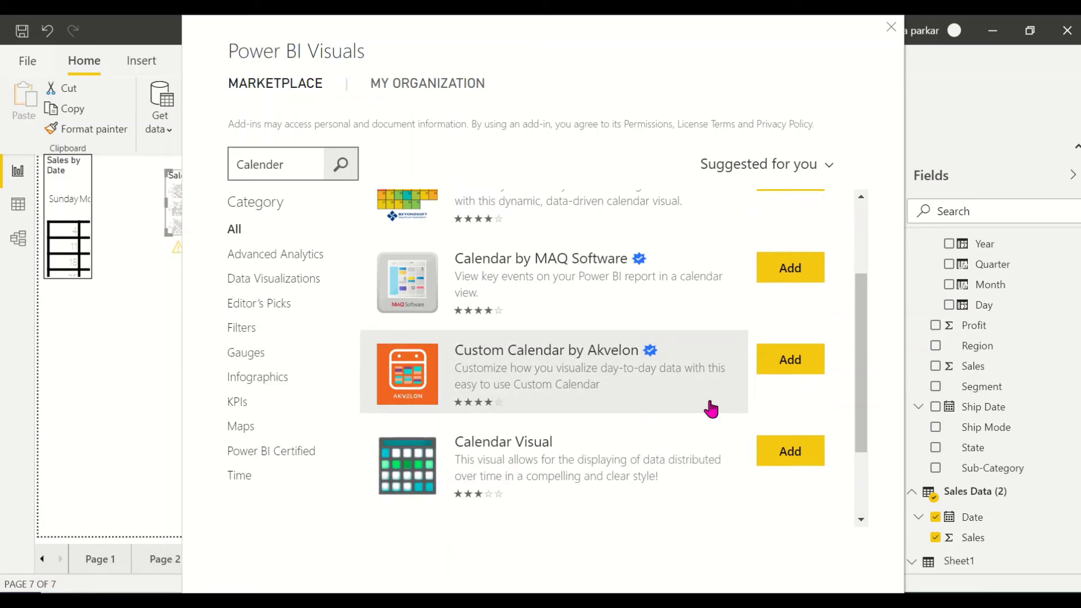
# Open the Custom Calendar by Akvelon details and browse its preview screenshots
pyautogui.click(582, 393)
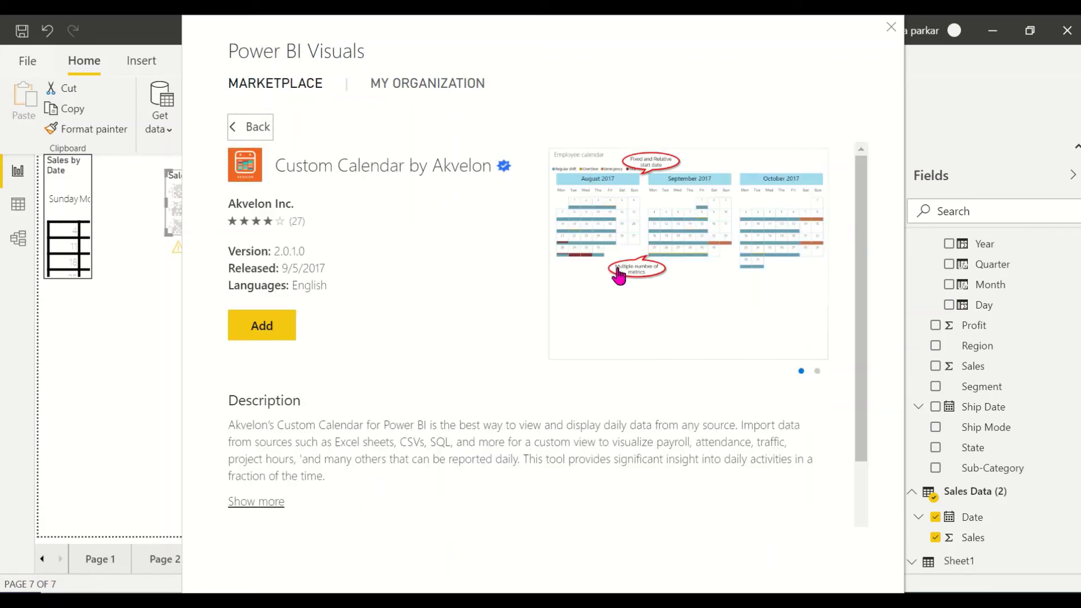
pyautogui.scroll(5, 639, 277)
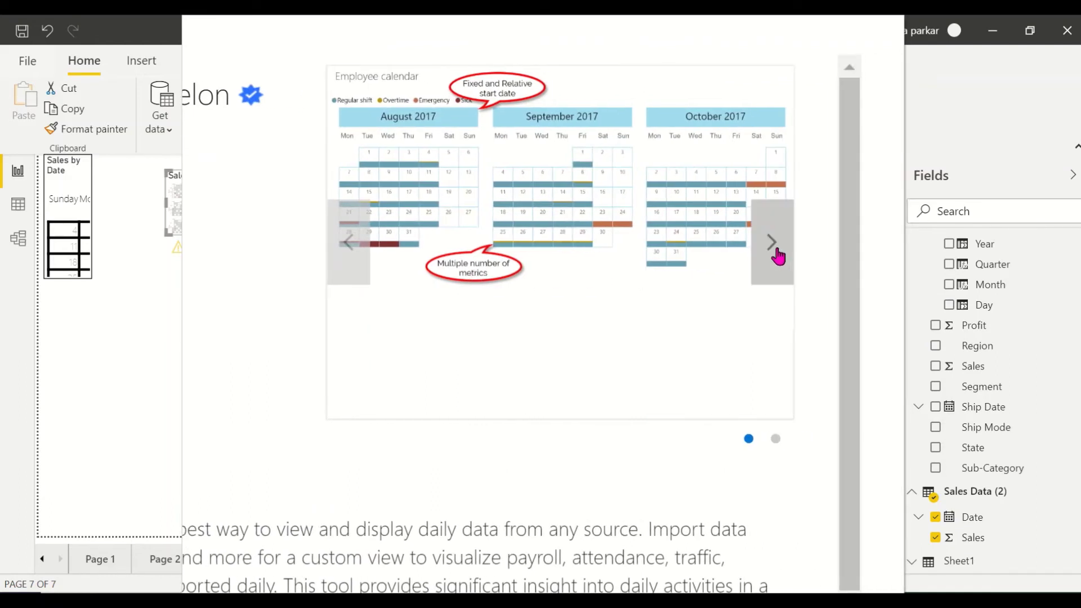
pyautogui.click(778, 257)
pyautogui.scroll(1, 667, 263)
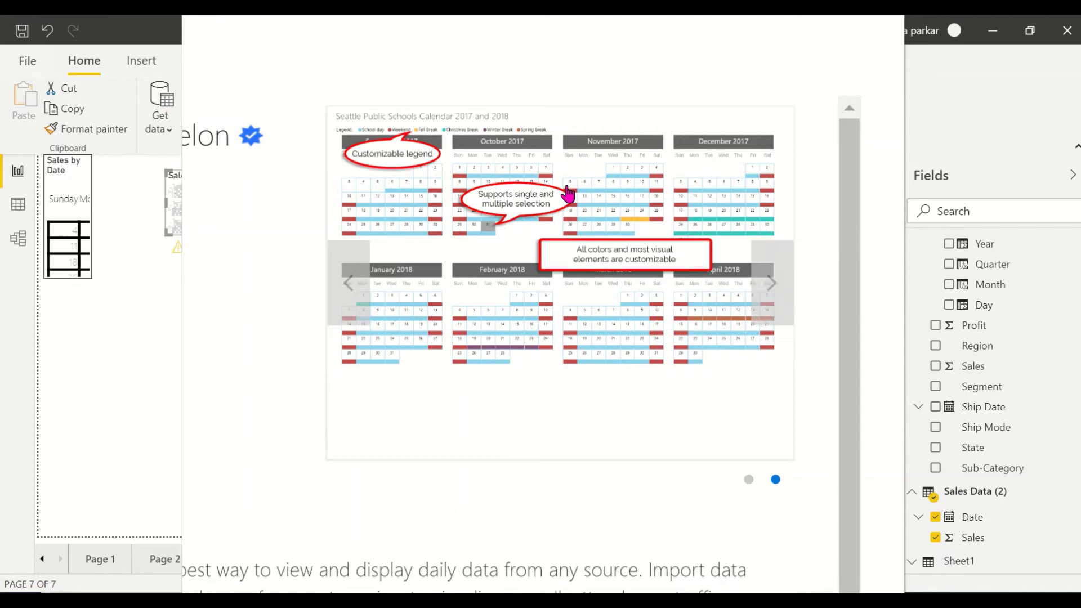
pyautogui.scroll(2, 563, 198)
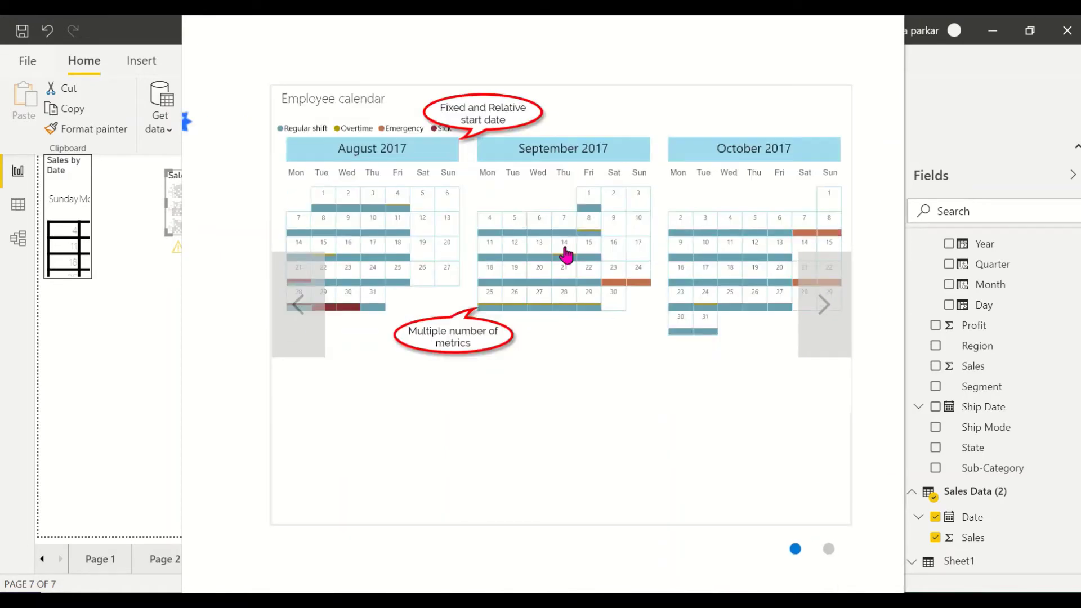
pyautogui.click(290, 301)
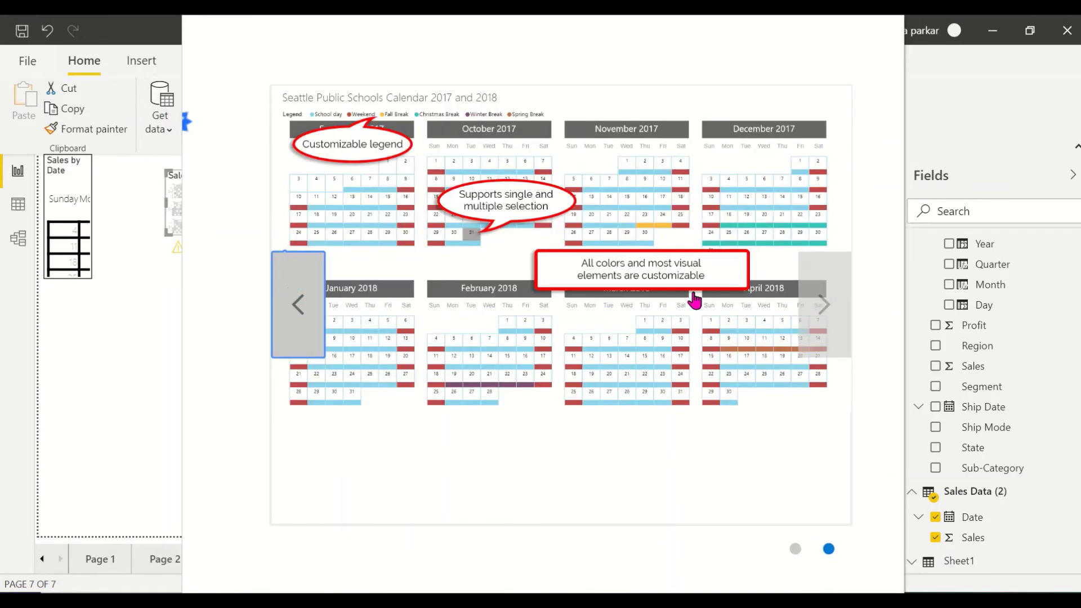
pyautogui.click(824, 308)
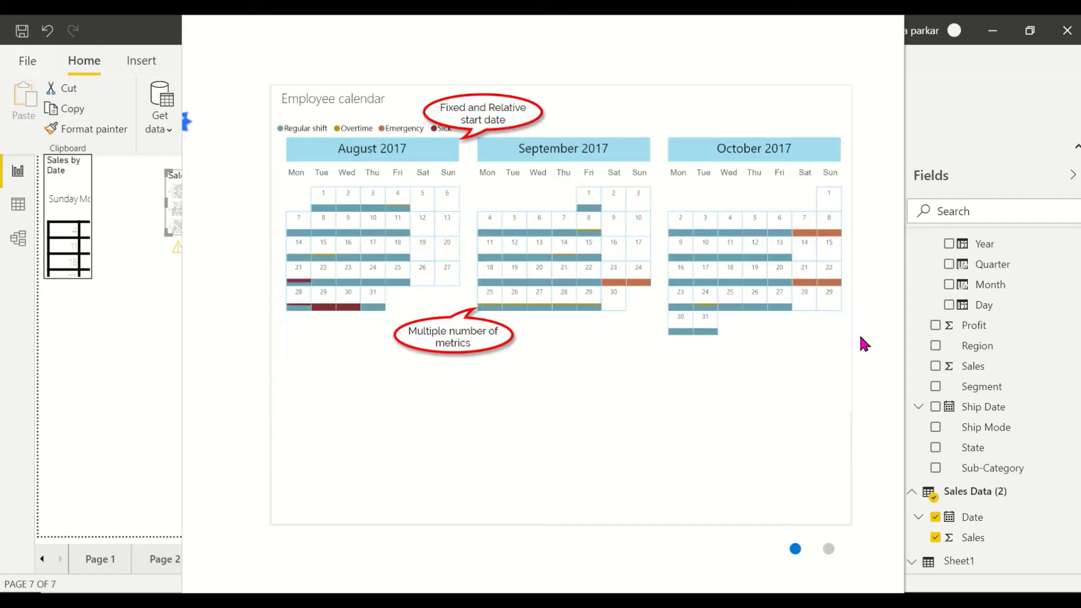
pyautogui.click(809, 332)
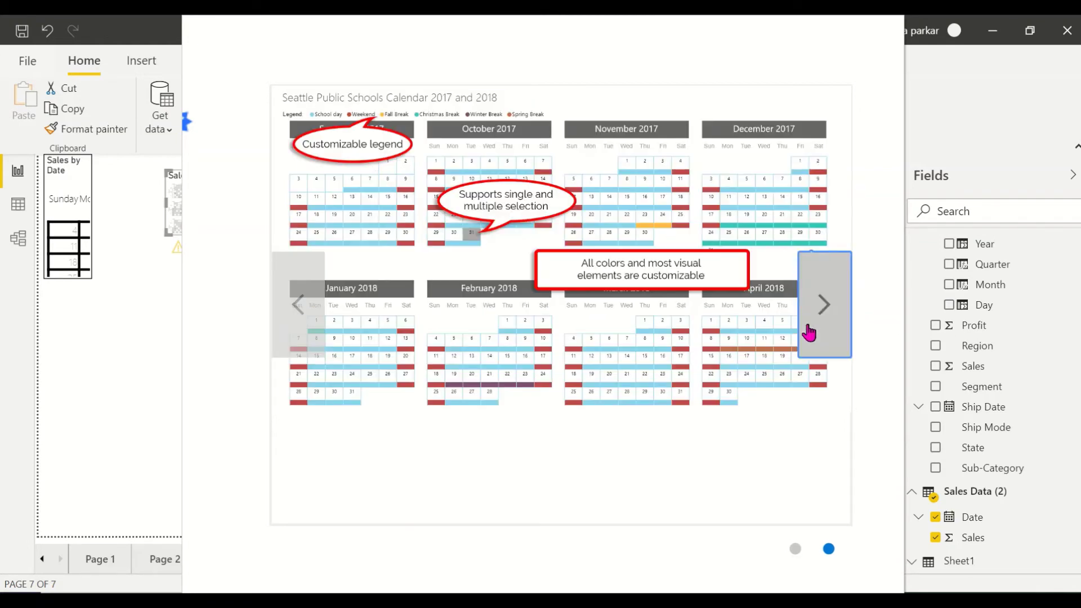
pyautogui.press('Escape')
# Add the Custom Calendar by Akvelon visual to the report
pyautogui.scroll(-2, 470, 394)
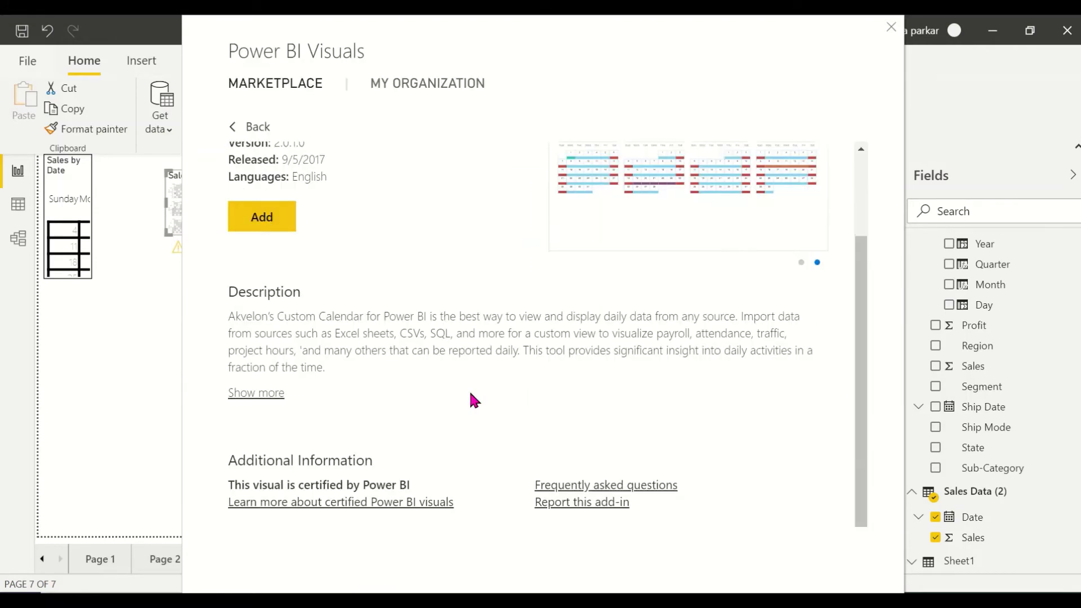
pyautogui.scroll(2, 470, 394)
pyautogui.click(243, 333)
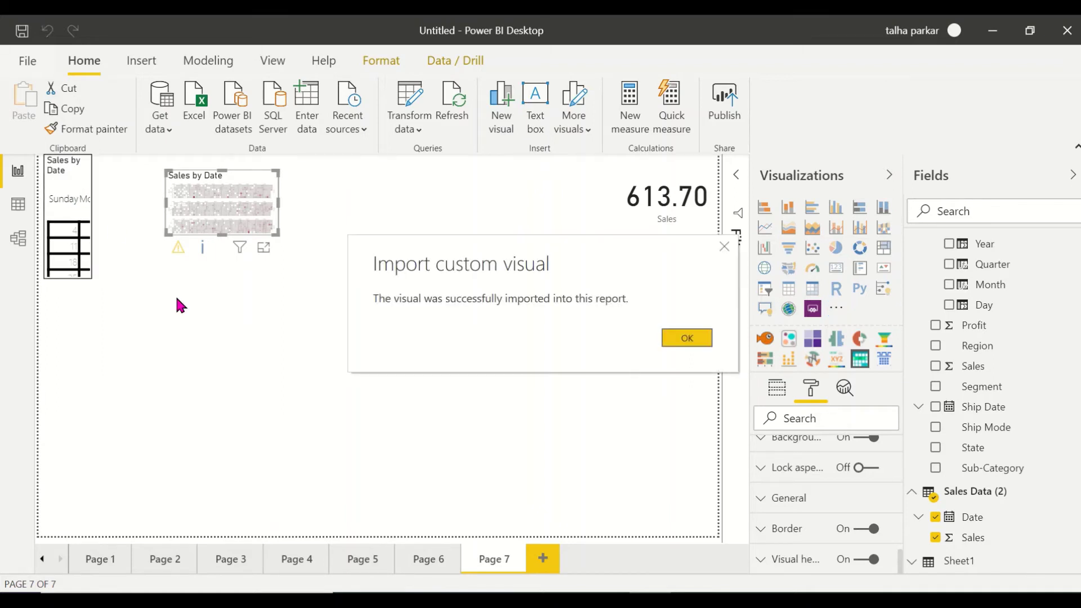
# Dismiss the import confirmation and delete both old calendar visuals, keeping the 2.30M card
pyautogui.click(698, 340)
pyautogui.click(85, 182)
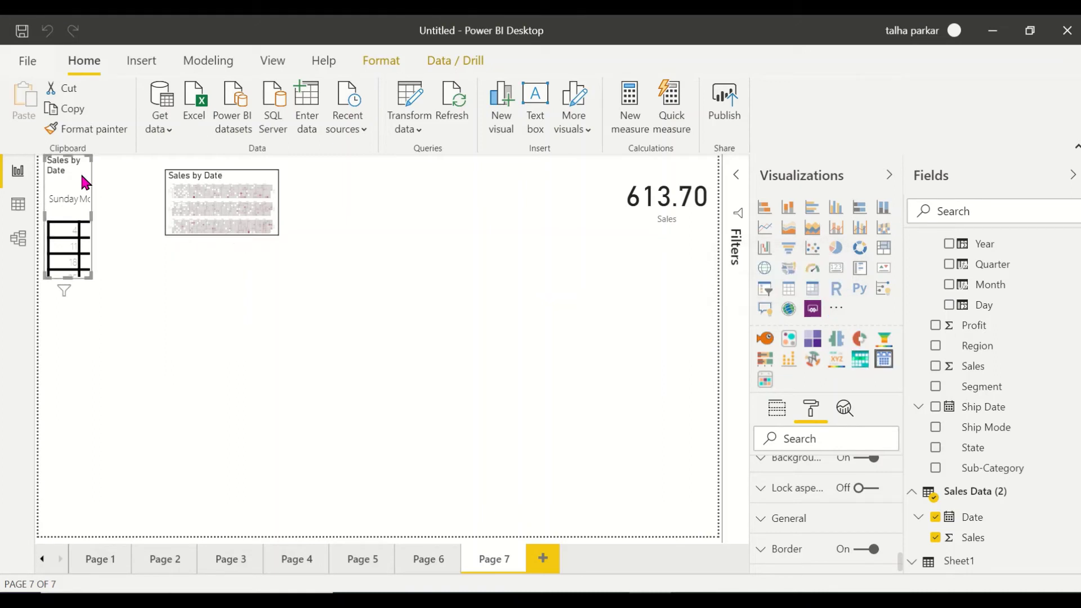
pyautogui.press('Delete')
pyautogui.click(258, 175)
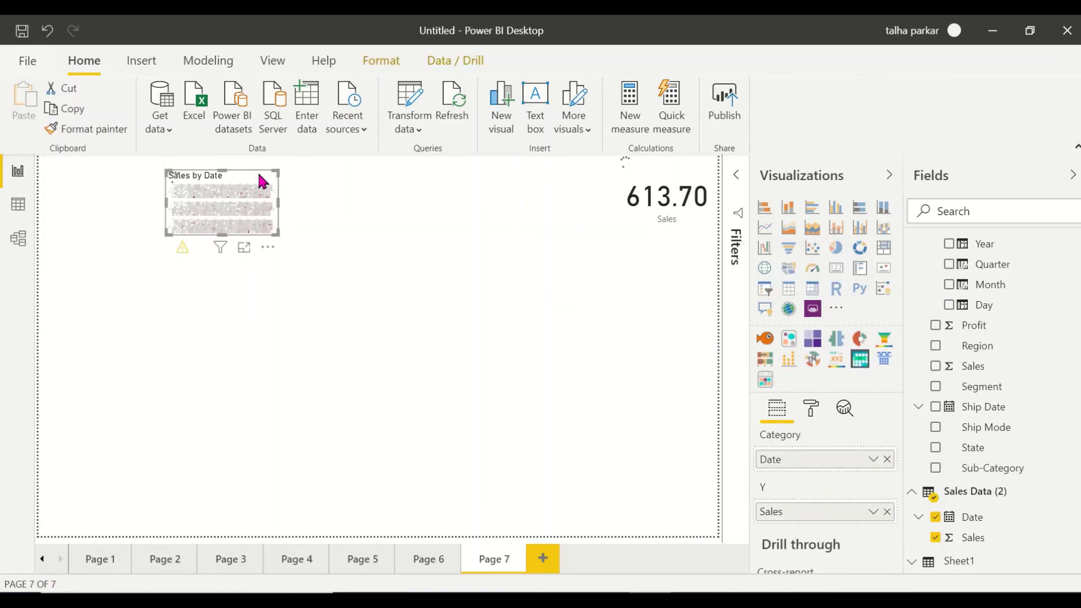
pyautogui.press('Delete')
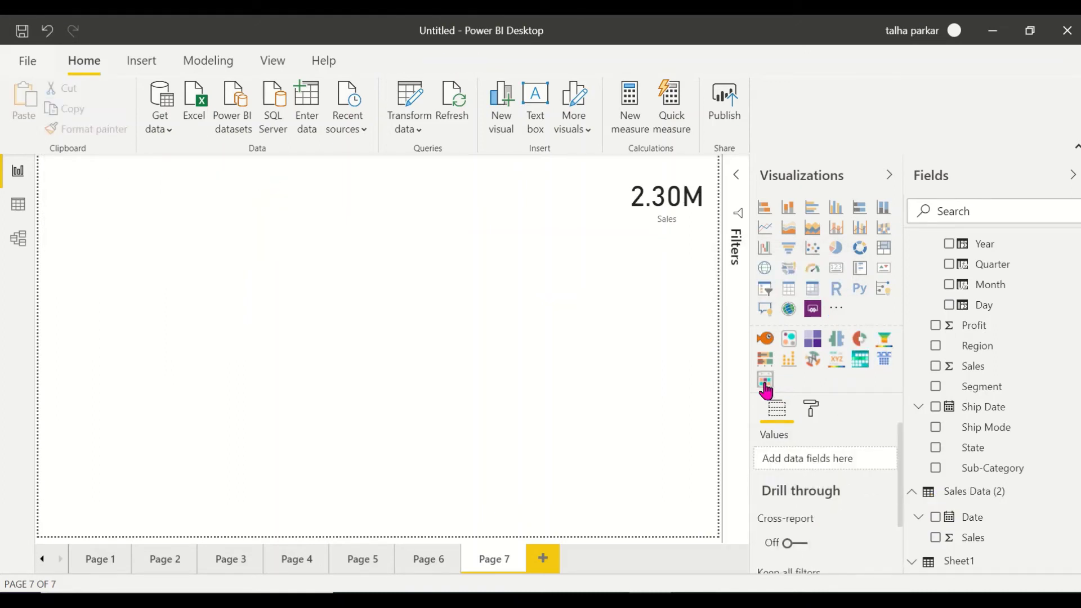
# Insert the imported Akvelon calendar at the top-left and enlarge it across the page
pyautogui.click(764, 387)
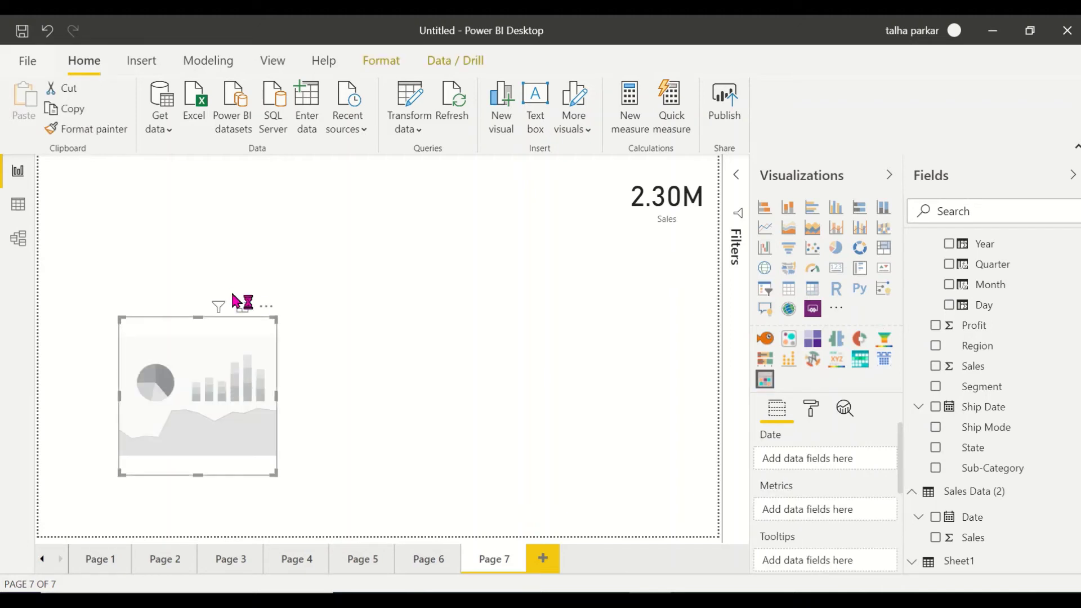
pyautogui.moveTo(238, 300); pyautogui.dragTo(208, 176)
pyautogui.moveTo(252, 310); pyautogui.dragTo(601, 517)
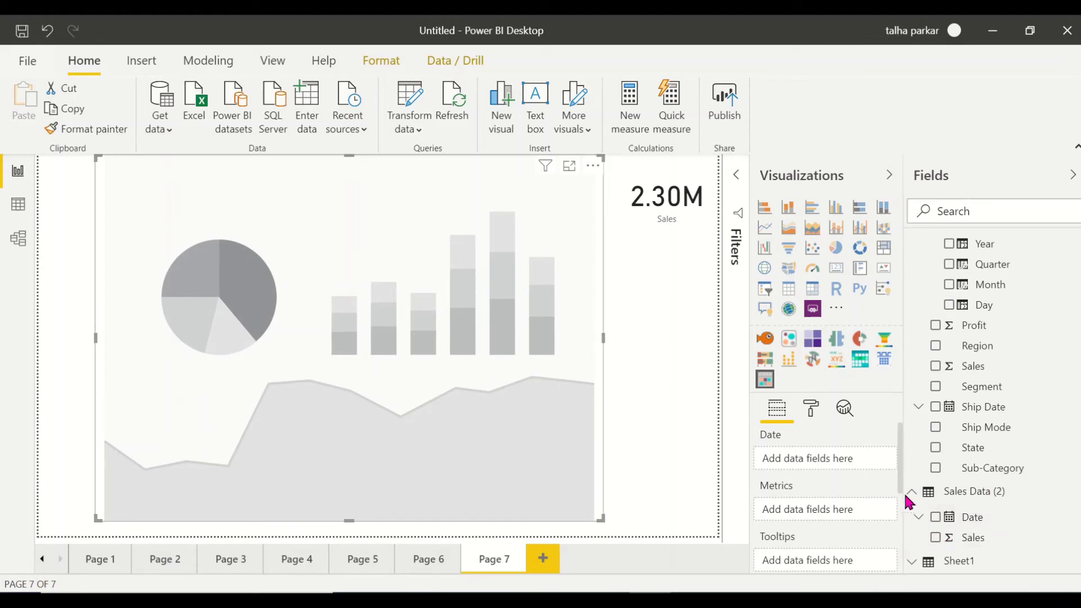
# Bind Date as the calendar's date and Sales as its metric, then widen it
pyautogui.moveTo(962, 517); pyautogui.dragTo(818, 461)
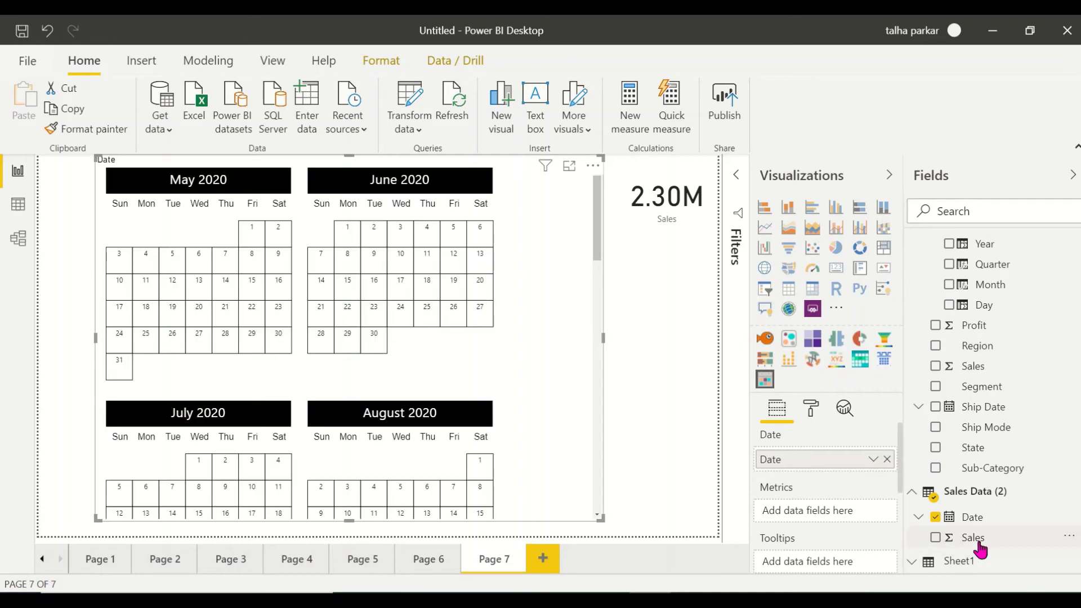
pyautogui.moveTo(957, 545); pyautogui.dragTo(827, 510)
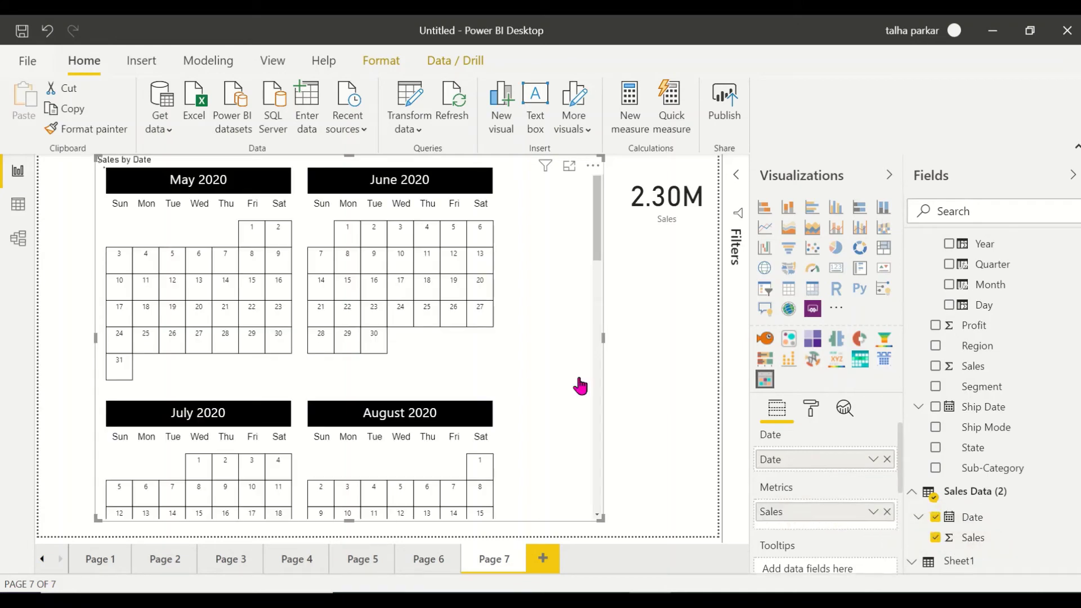
pyautogui.moveTo(96, 332); pyautogui.dragTo(30, 340)
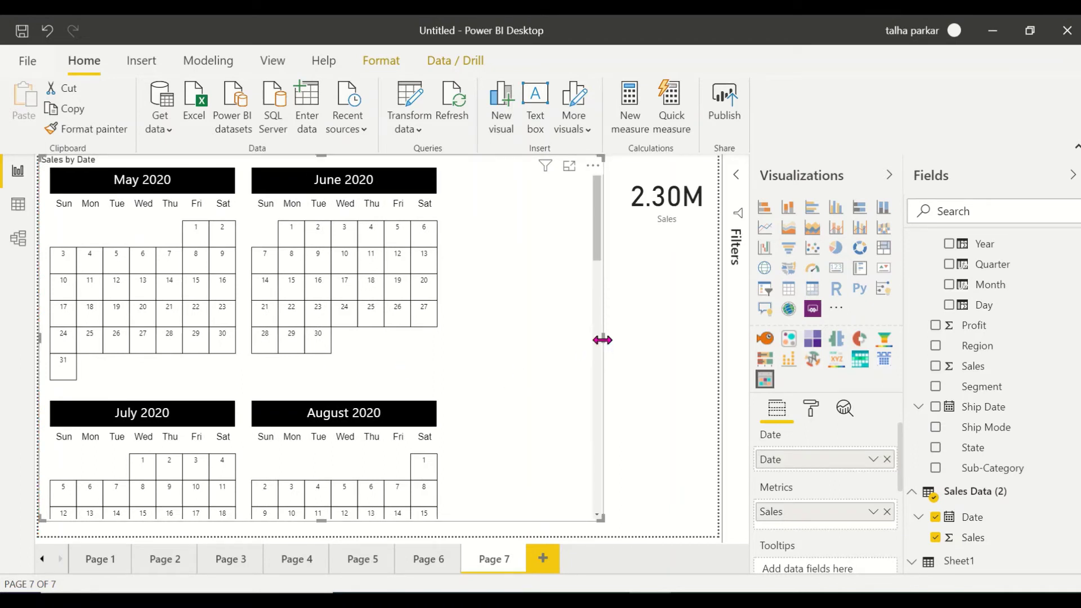
pyautogui.moveTo(602, 340); pyautogui.dragTo(598, 339)
pyautogui.moveTo(527, 333); pyautogui.dragTo(575, 333)
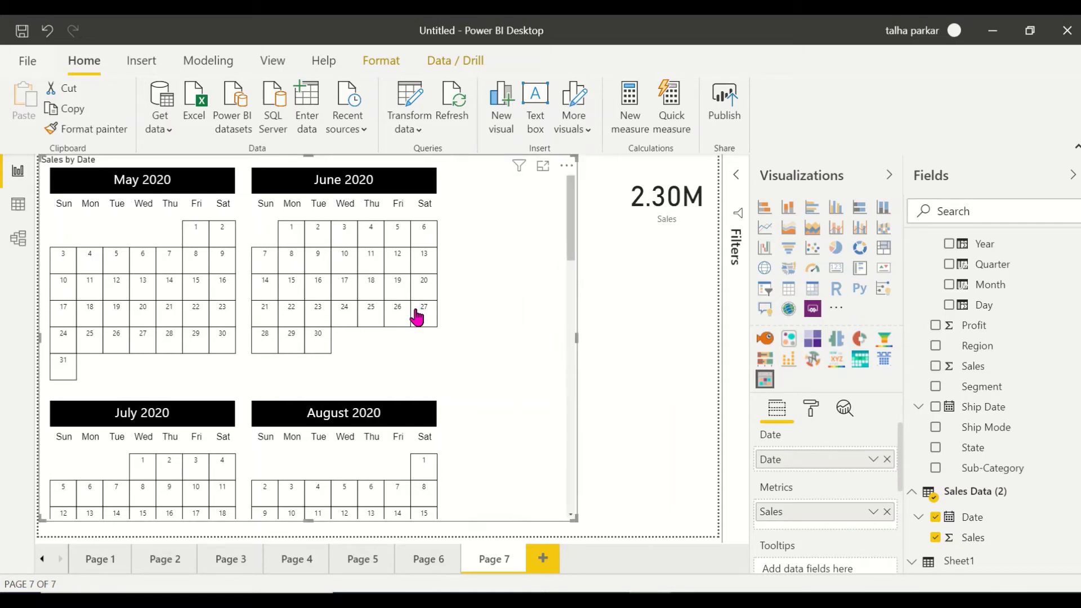
# Set the Akvelon calendar's start date to 1/1/2013 in its Calendar format settings
pyautogui.scroll(-1, 315, 378)
pyautogui.scroll(1, 315, 379)
pyautogui.click(804, 414)
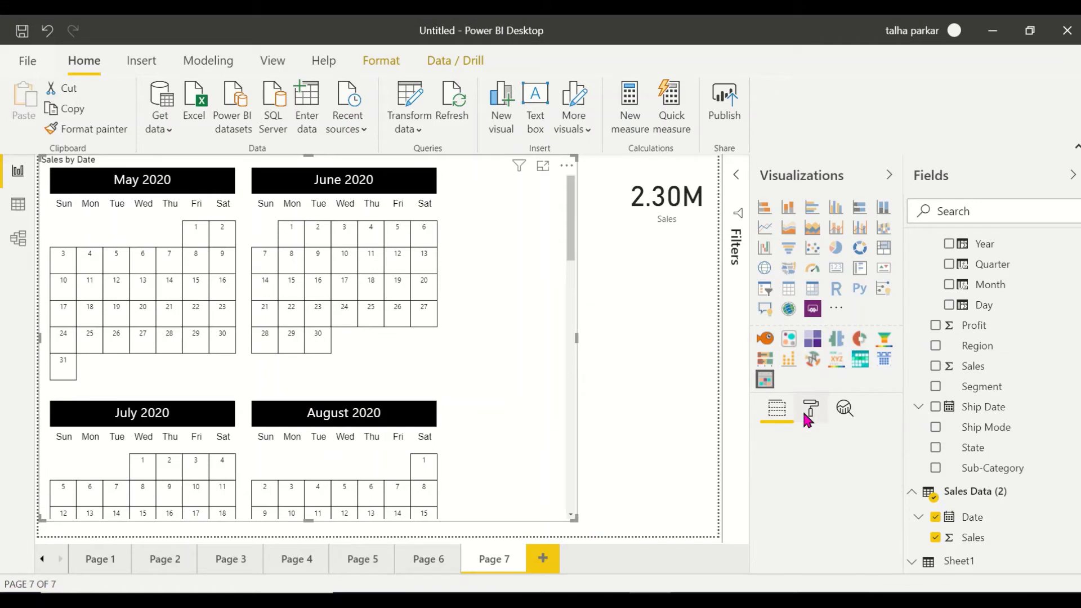
pyautogui.click(820, 484)
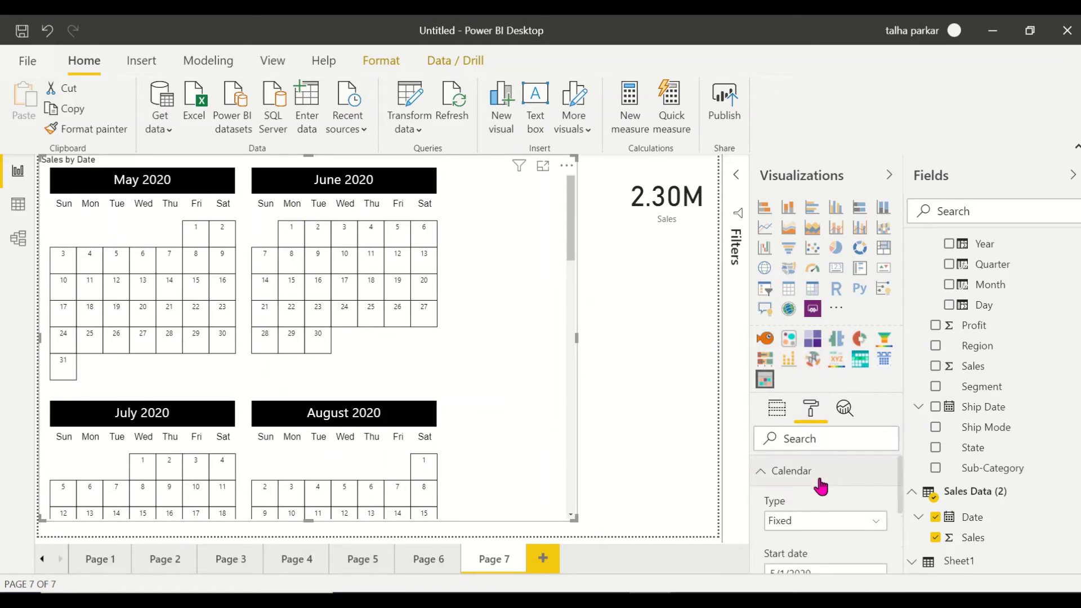
pyautogui.scroll(-2, 832, 518)
pyautogui.scroll(-1, 834, 525)
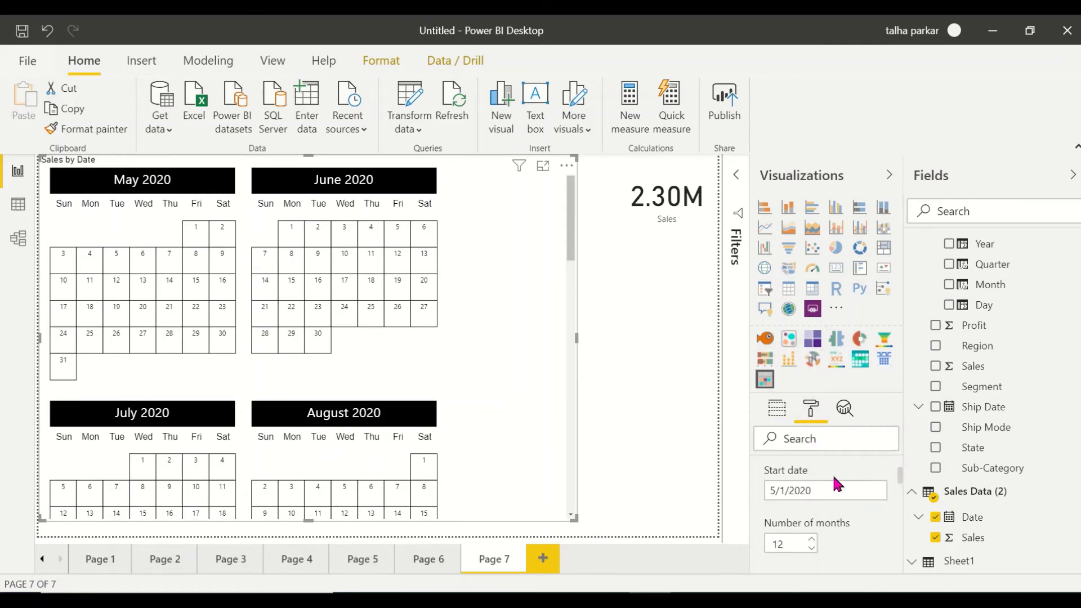
pyautogui.click(832, 484)
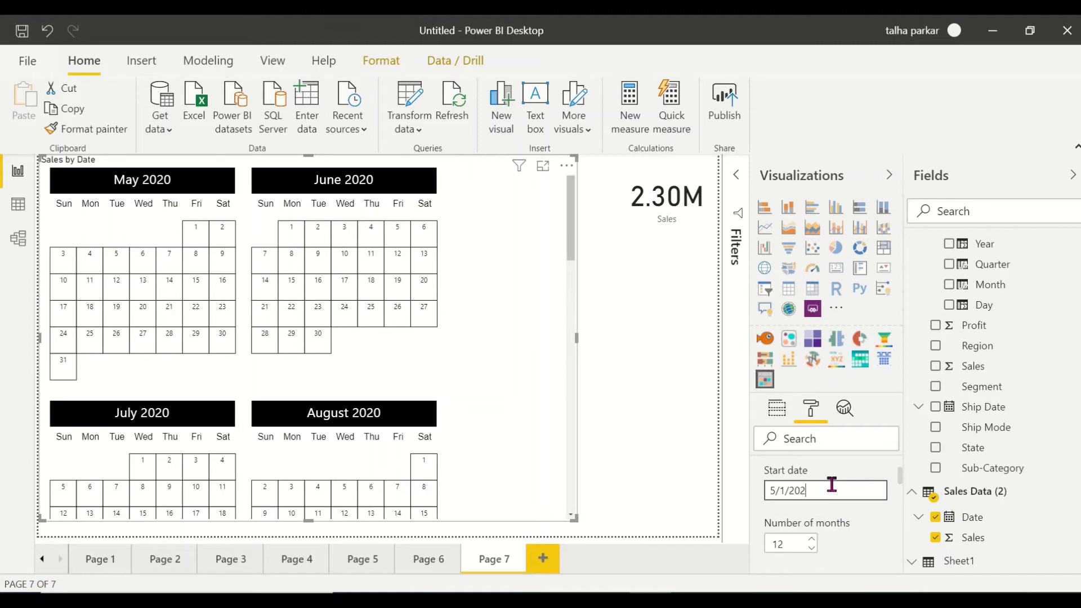
pyautogui.press('BackSpace')
pyautogui.press('BackSpace')
pyautogui.press('BackSpace')
pyautogui.press('BackSpace')
pyautogui.press('BackSpace')
pyautogui.press('BackSpace')
pyautogui.press('BackSpace')
pyautogui.write('1/1/2013')
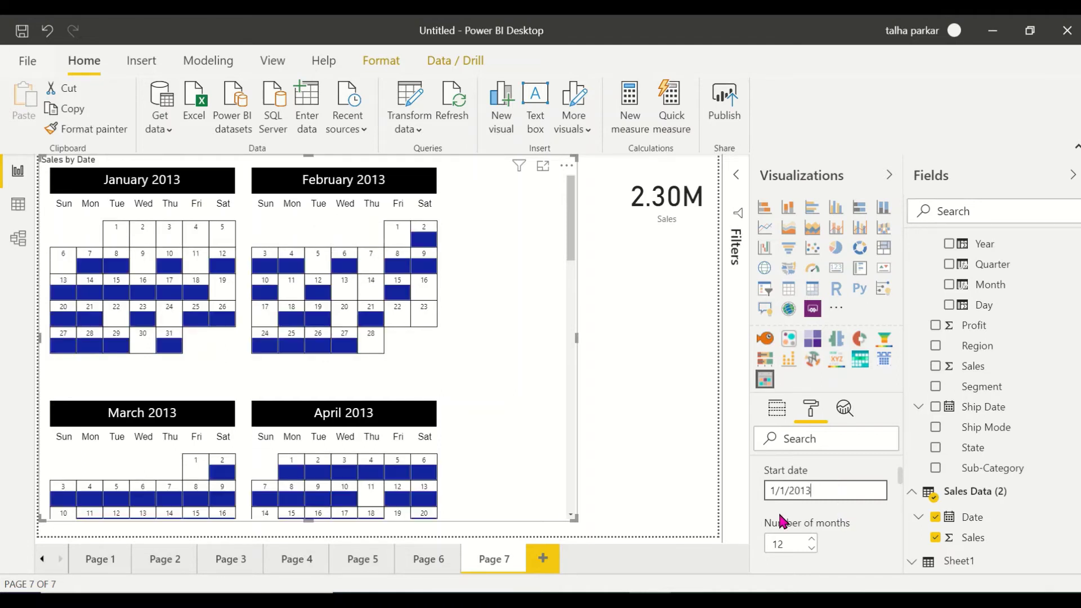
# Reduce the calendar Cell Size from 50 to 36 so January–June 2013 fit in view
pyautogui.scroll(-3, 802, 501)
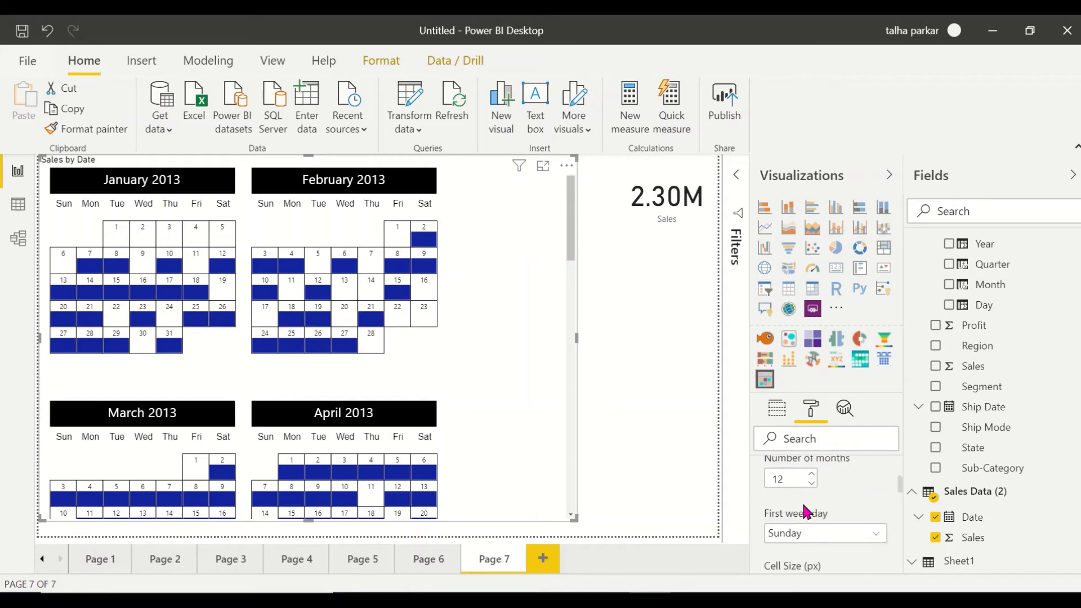
pyautogui.scroll(1, 801, 501)
pyautogui.scroll(-2, 804, 506)
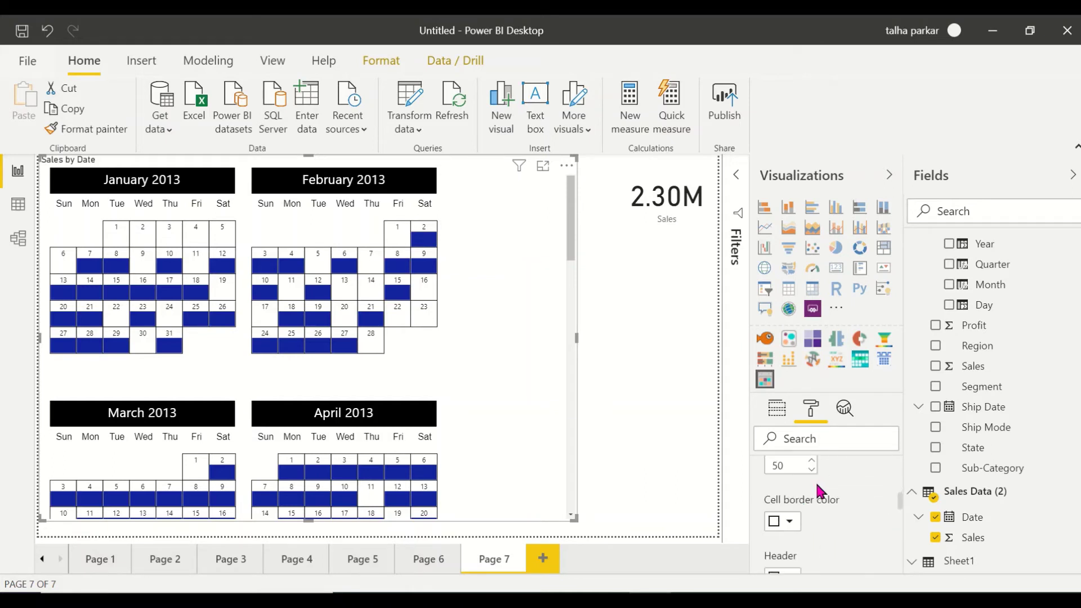
pyautogui.scroll(1, 813, 504)
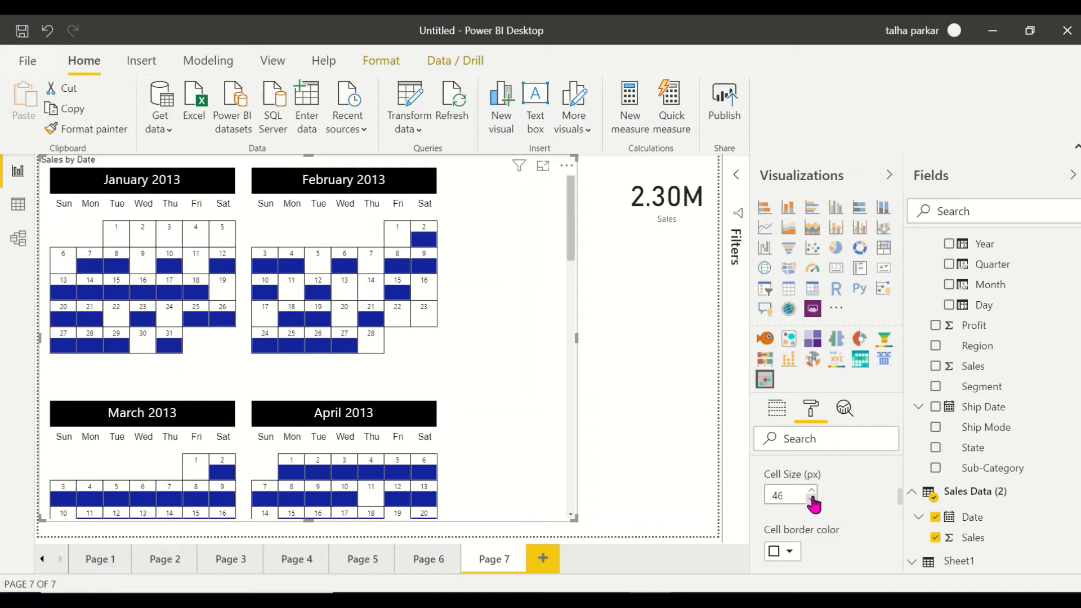
pyautogui.click(811, 499)
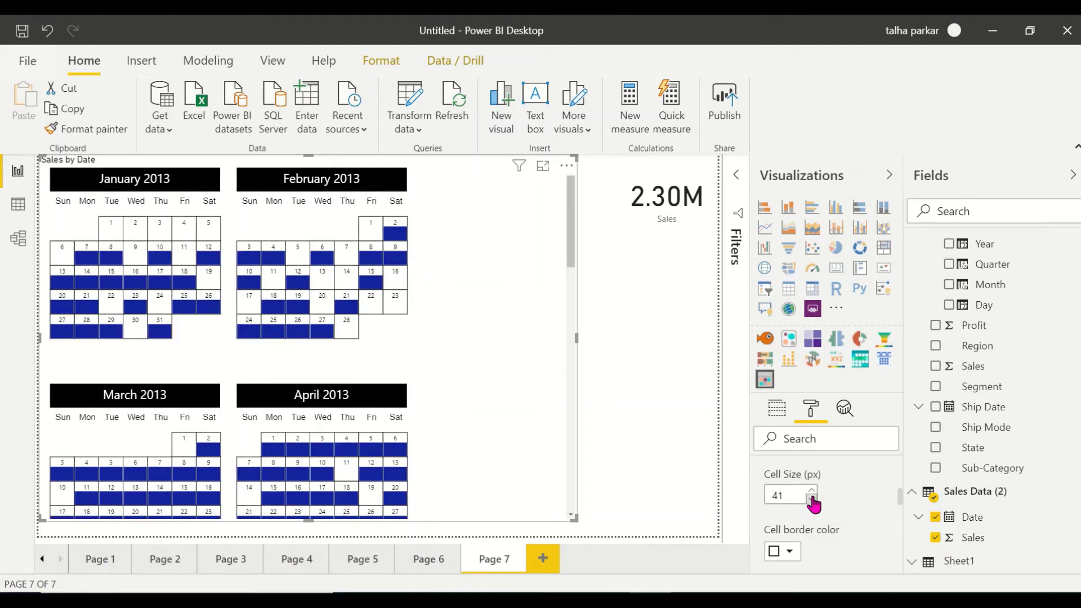
pyautogui.click(811, 499)
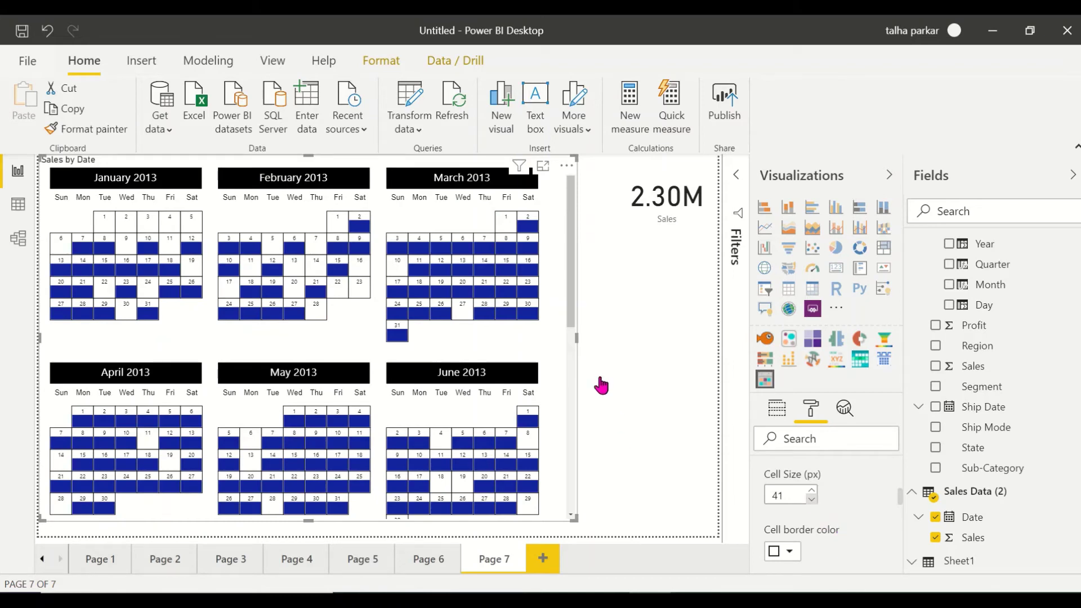
pyautogui.click(811, 499)
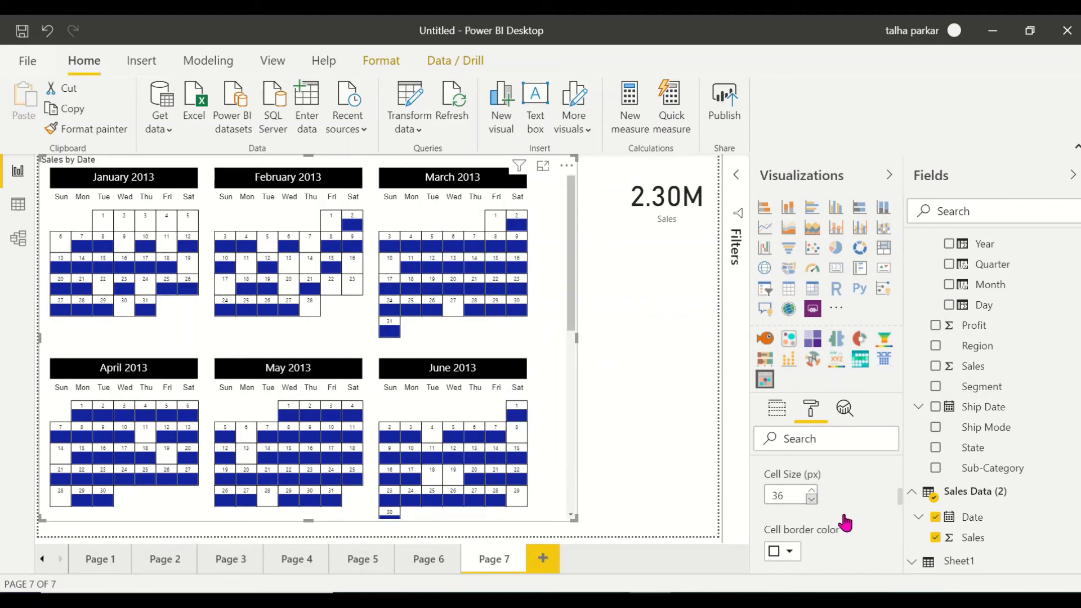
# Show the calendar legend but hide its Metrics title
pyautogui.scroll(-3, 859, 524)
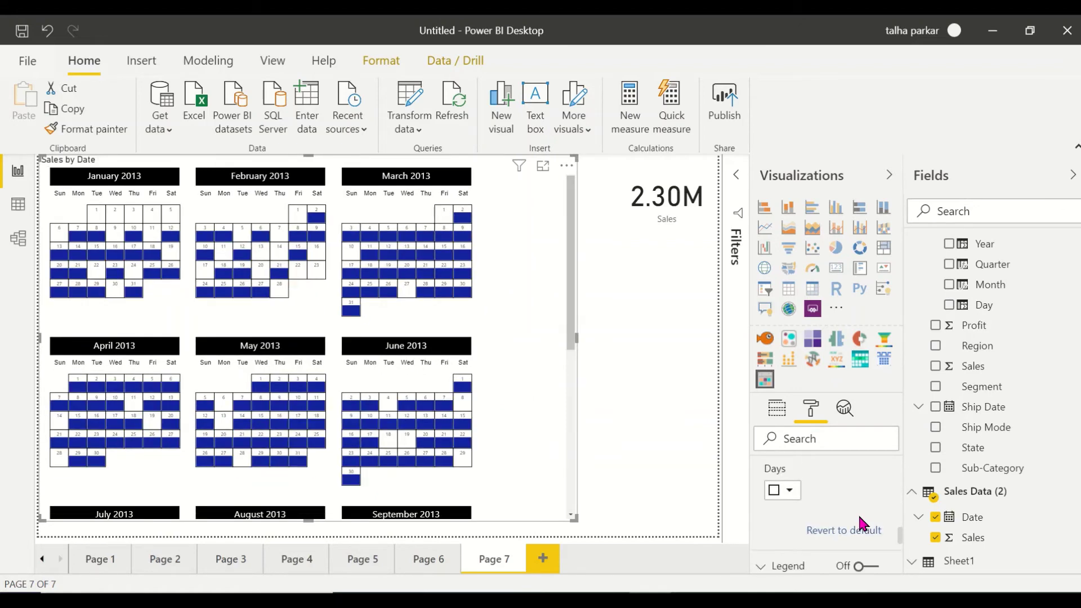
pyautogui.scroll(-5, 861, 523)
pyautogui.scroll(5, 859, 523)
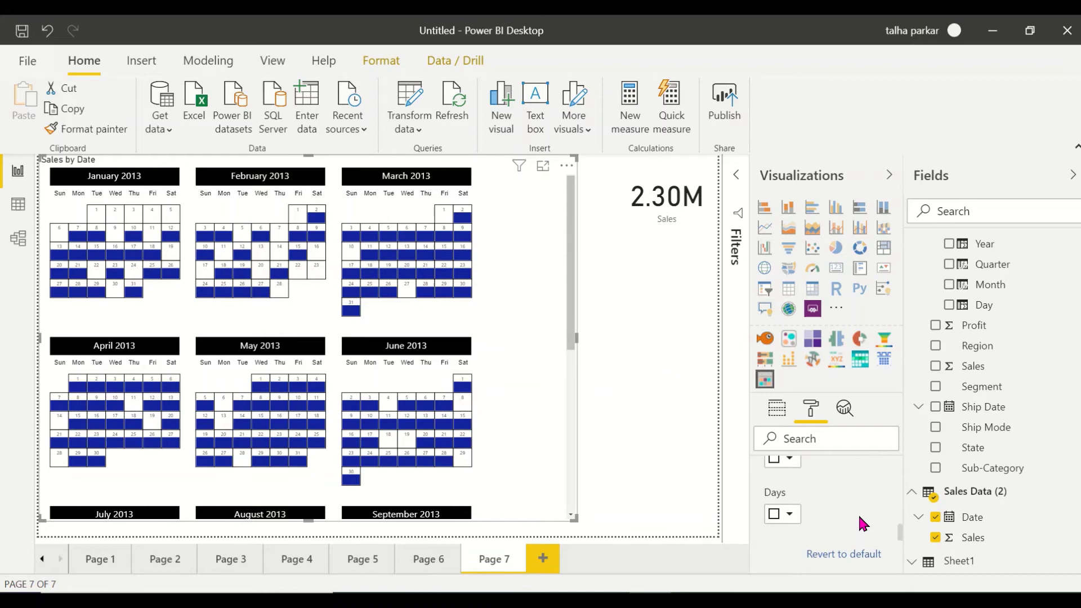
pyautogui.scroll(-3, 859, 518)
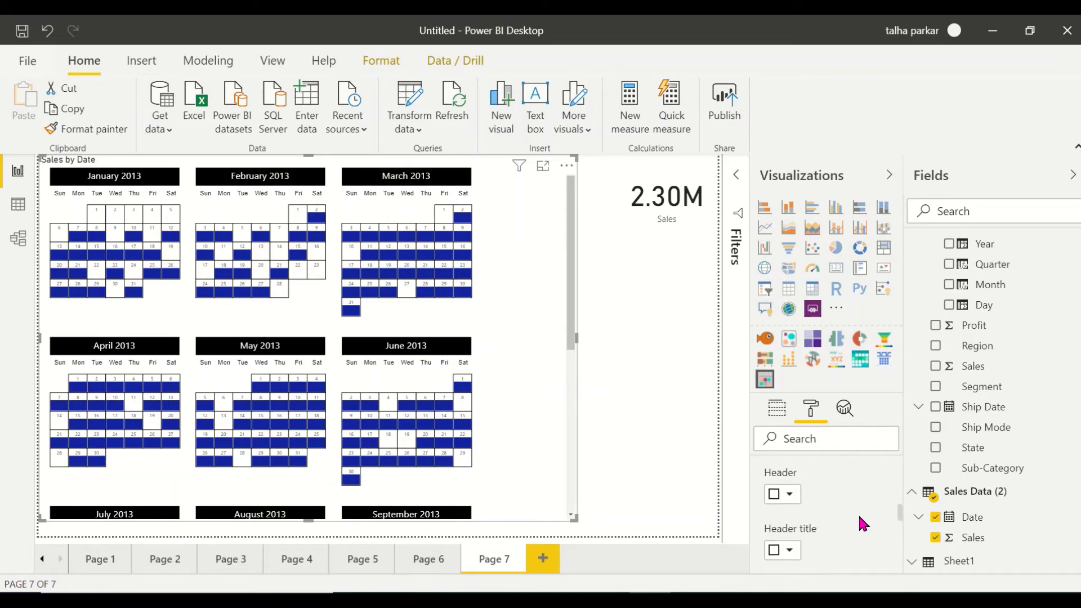
pyautogui.scroll(-2, 858, 521)
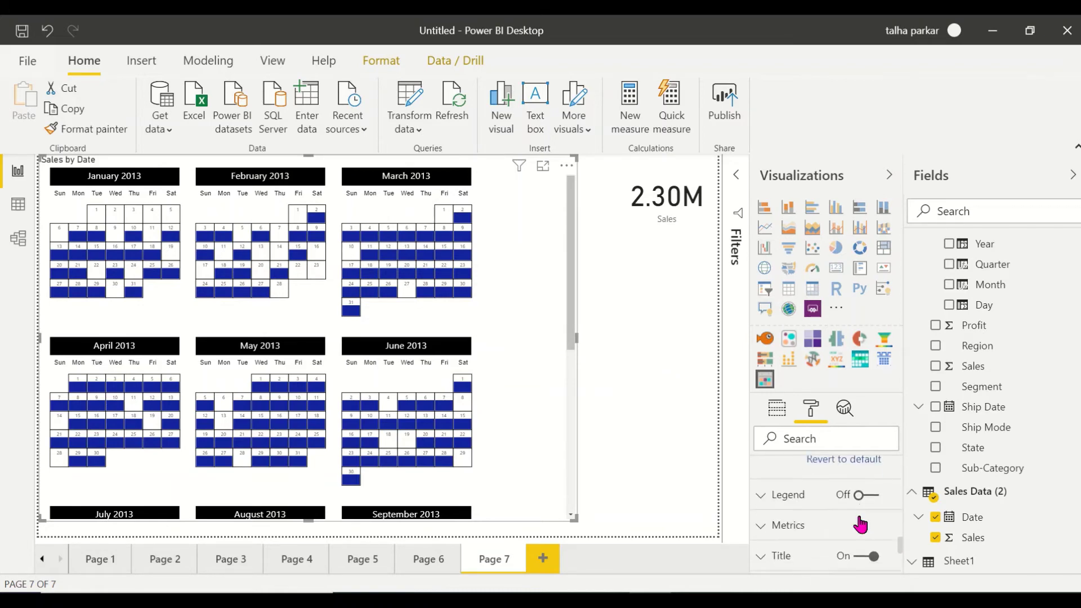
pyautogui.click(773, 498)
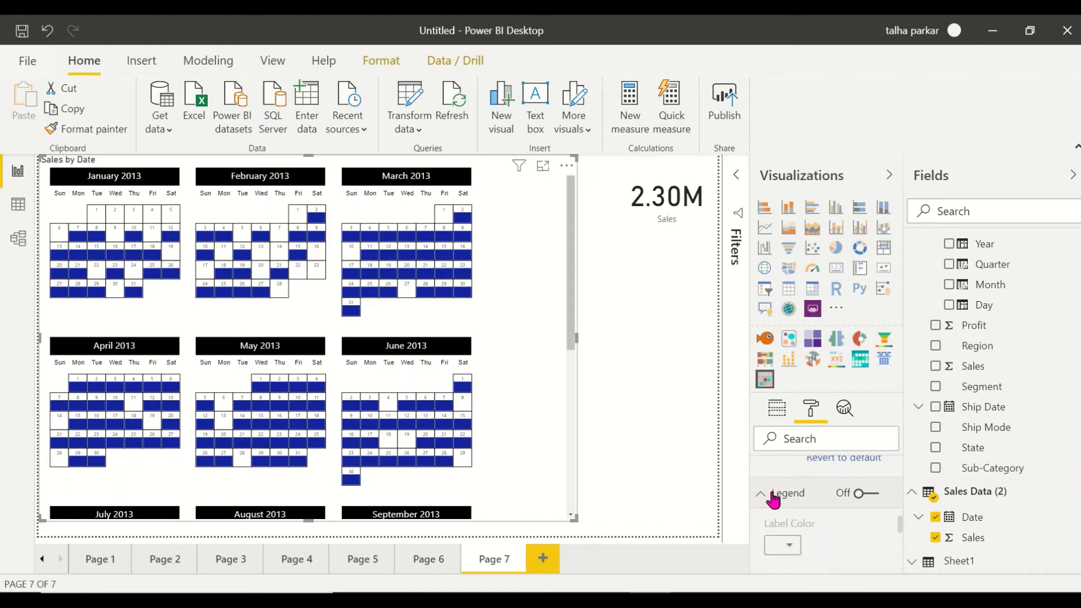
pyautogui.click(870, 496)
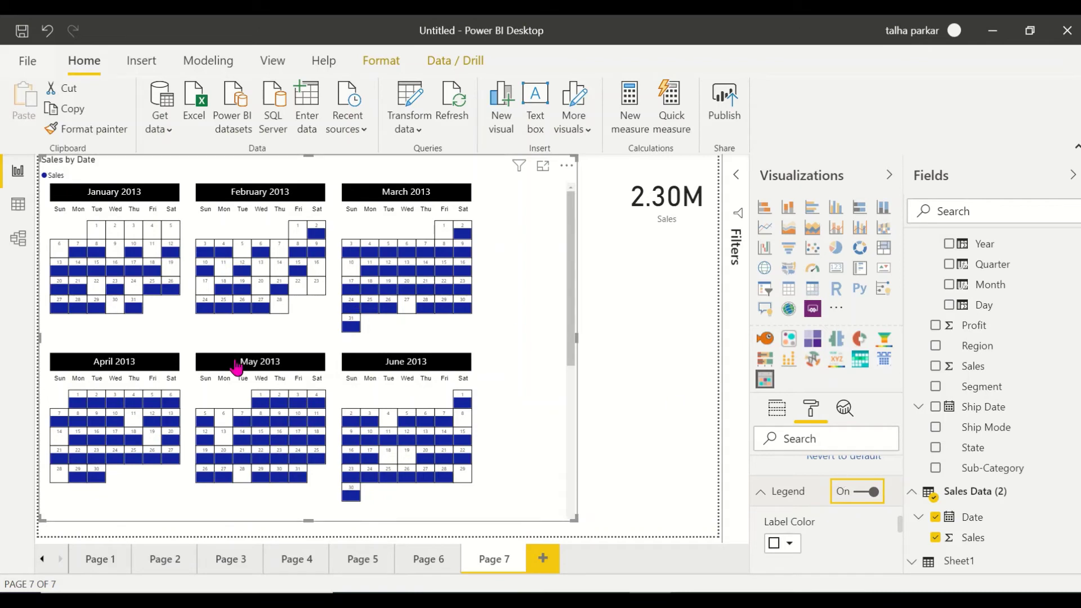
pyautogui.scroll(-1, 834, 515)
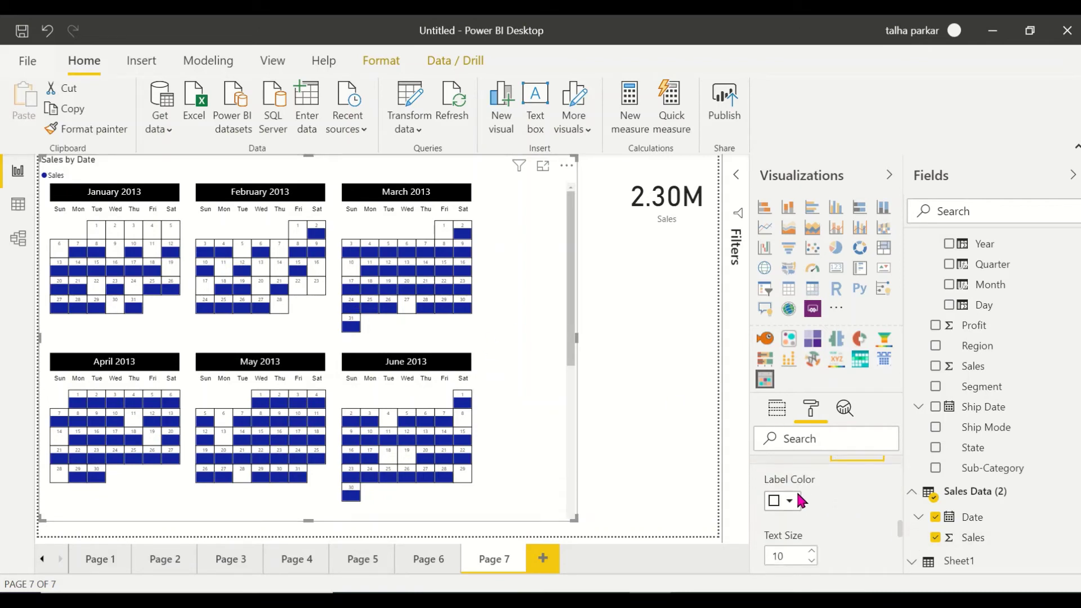
pyautogui.scroll(-4, 837, 535)
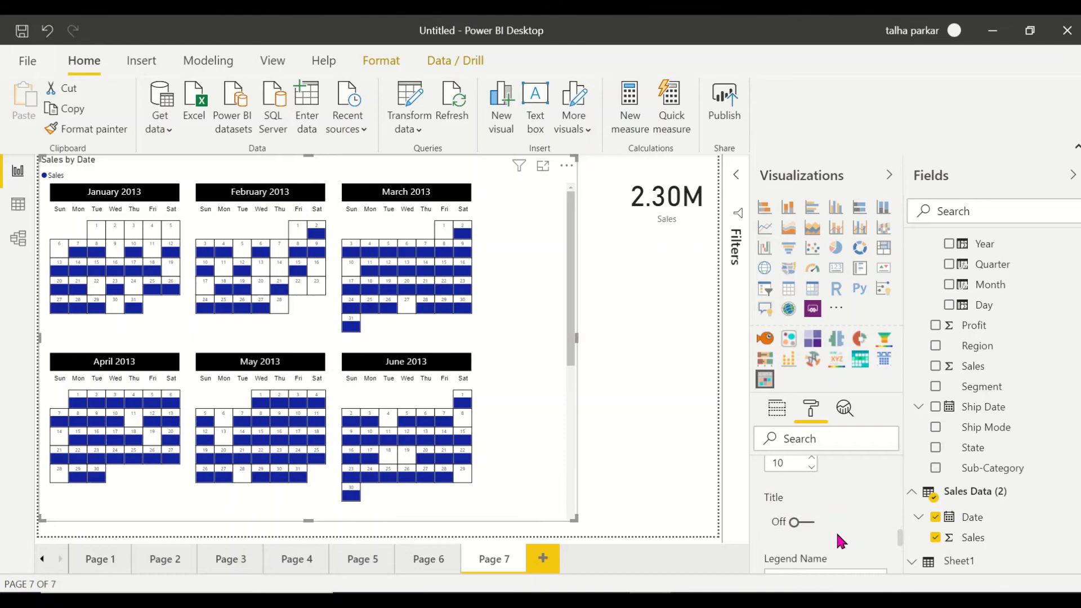
pyautogui.scroll(1, 839, 541)
pyautogui.click(807, 504)
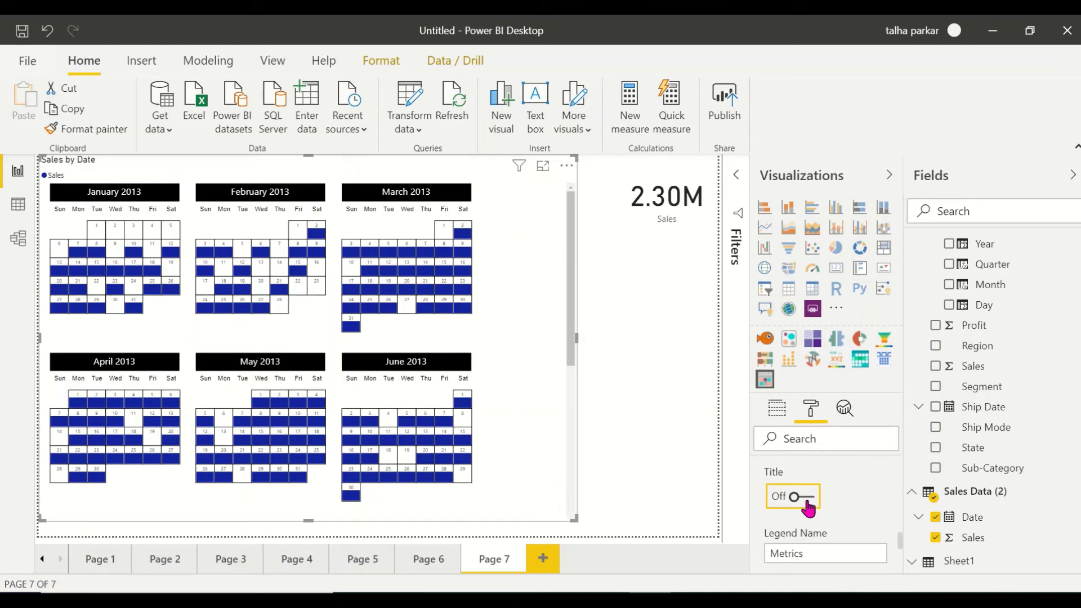
pyautogui.scroll(-1, 808, 507)
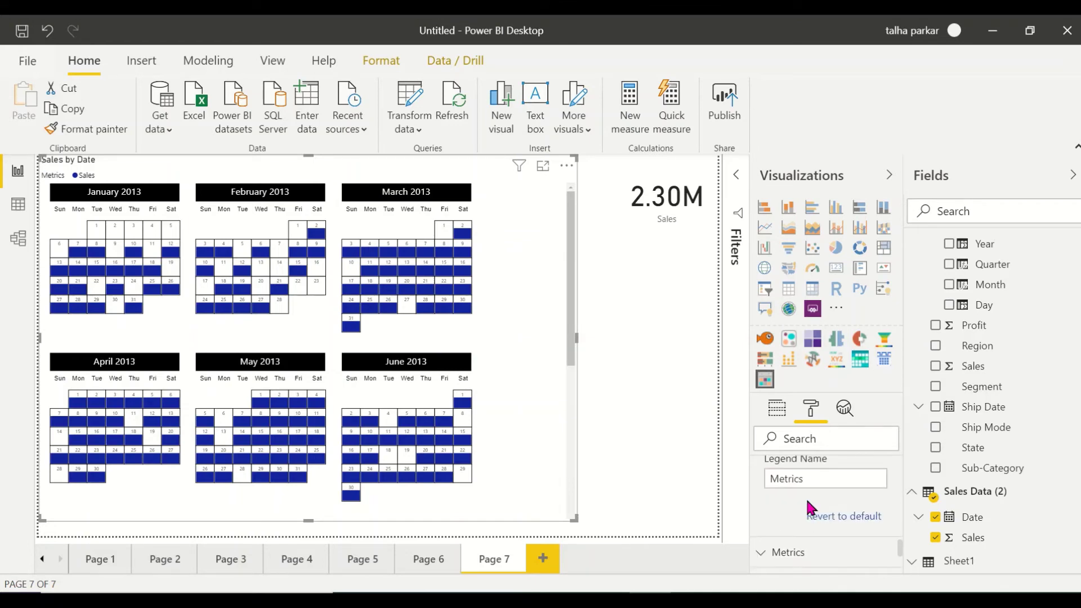
pyautogui.click(811, 512)
# Colour the Sales days red instead of blue in the Metrics settings
pyautogui.scroll(-2, 810, 507)
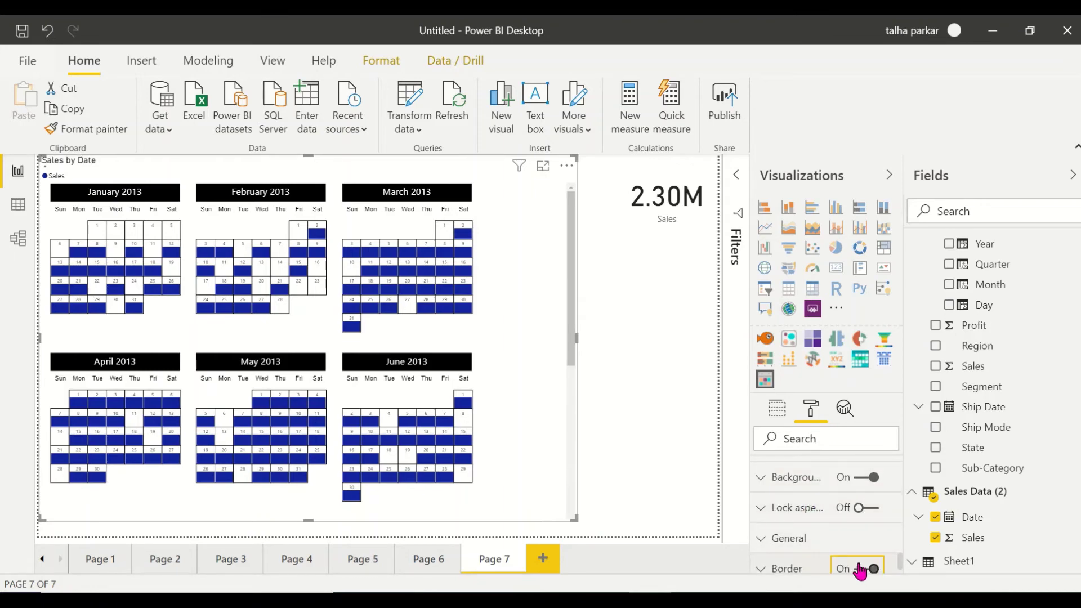
pyautogui.scroll(2, 819, 558)
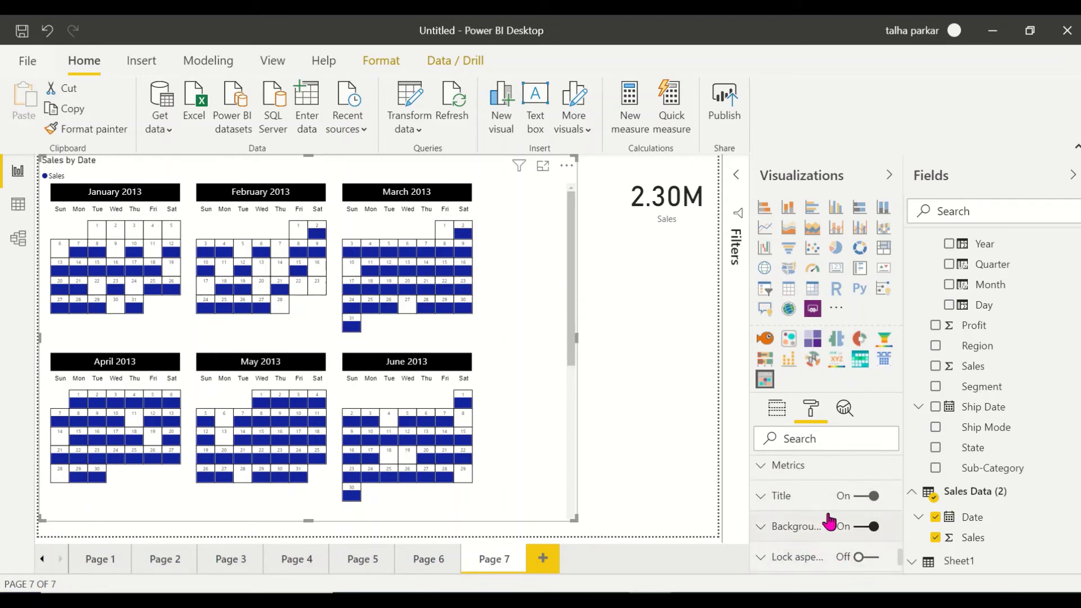
pyautogui.scroll(1, 827, 515)
pyautogui.click(803, 501)
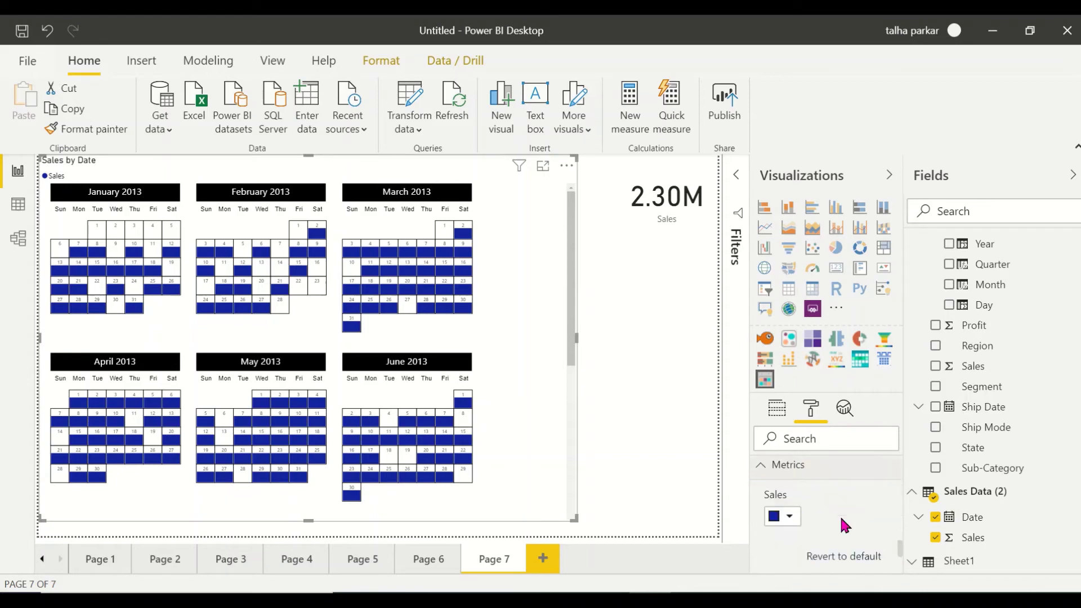
pyautogui.click(789, 516)
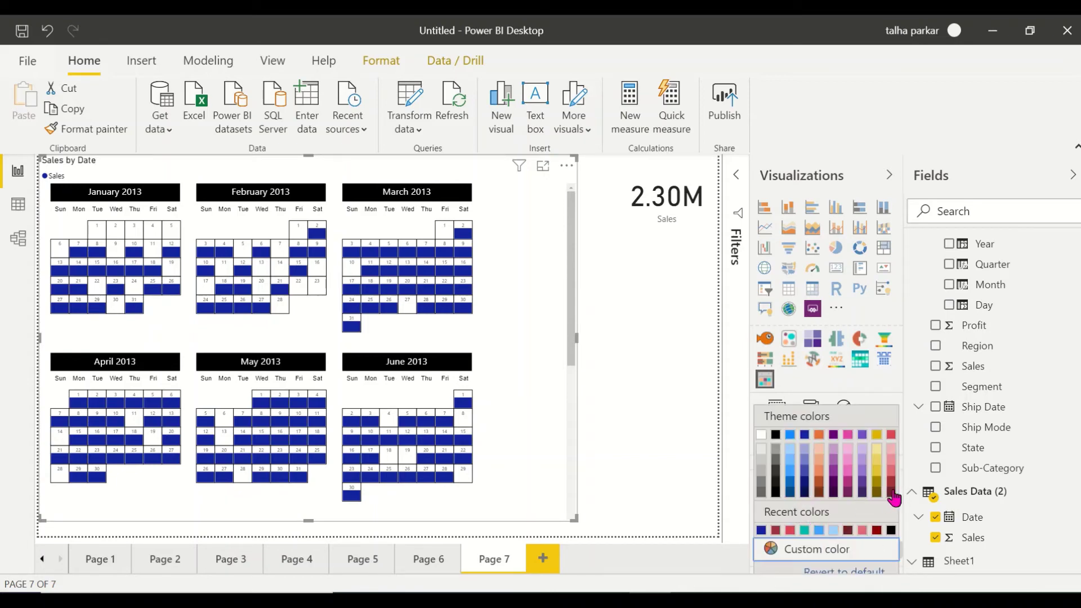
pyautogui.click(892, 443)
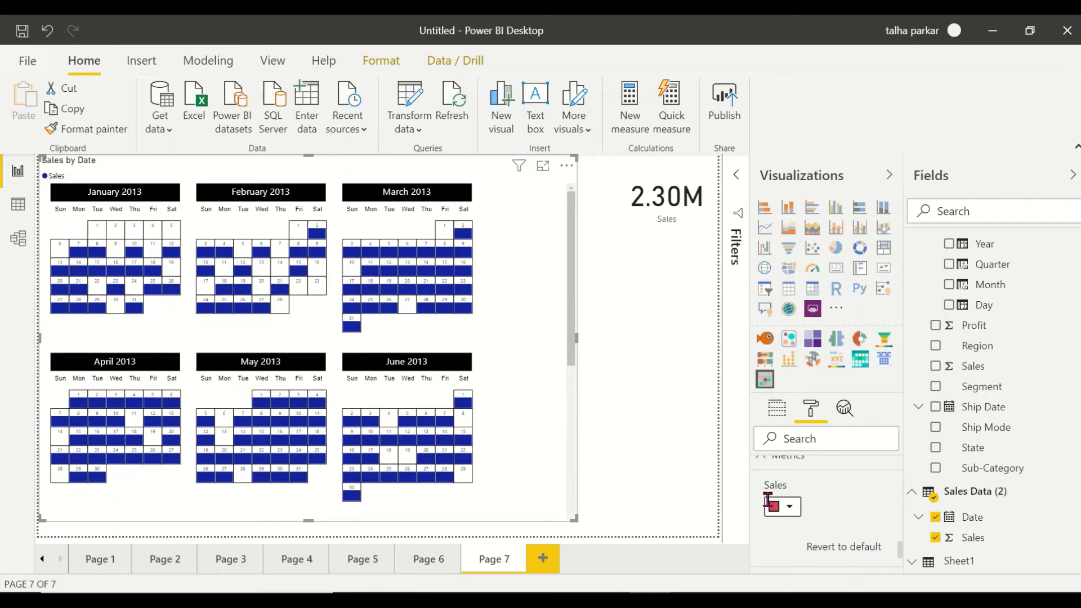
pyautogui.scroll(-5, 836, 510)
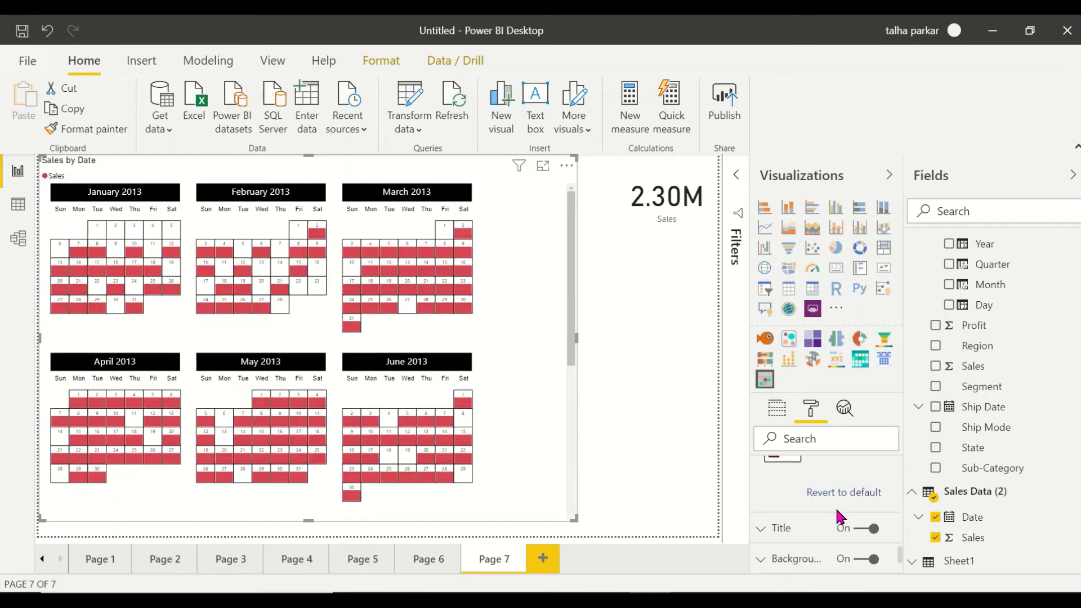
# Cross-filter the Sales card to June 7, then to June 6, on the calendar
pyautogui.click(445, 424)
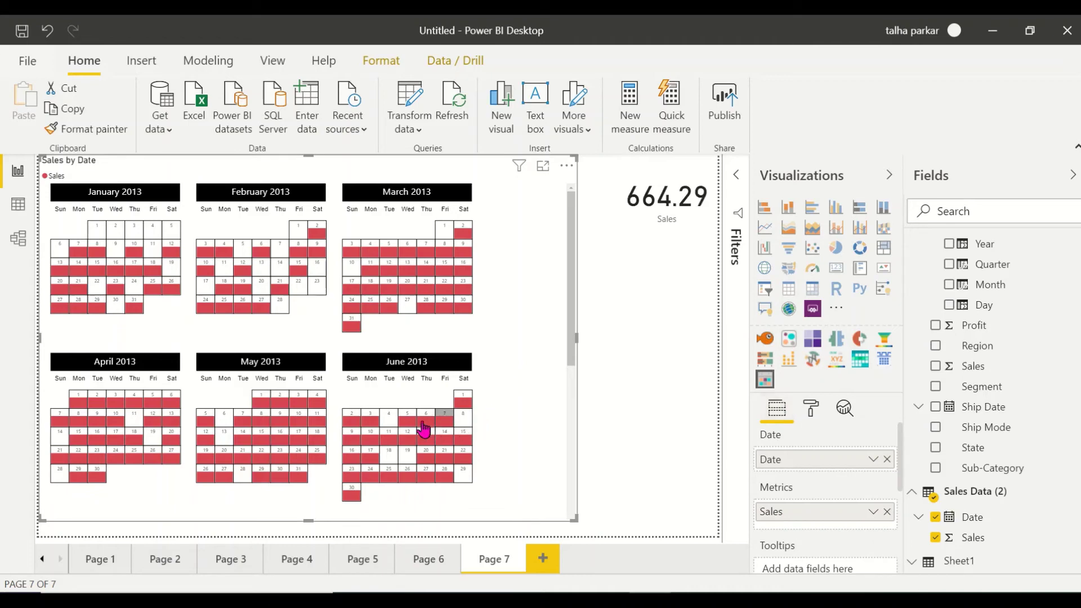
pyautogui.click(421, 424)
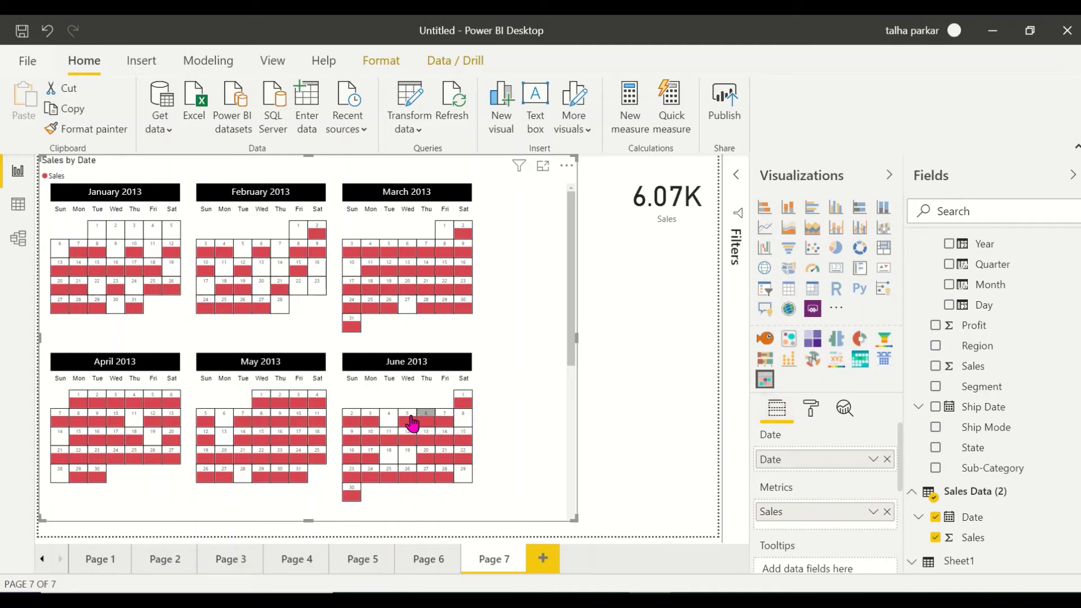
pyautogui.click(813, 413)
pyautogui.scroll(-3, 814, 519)
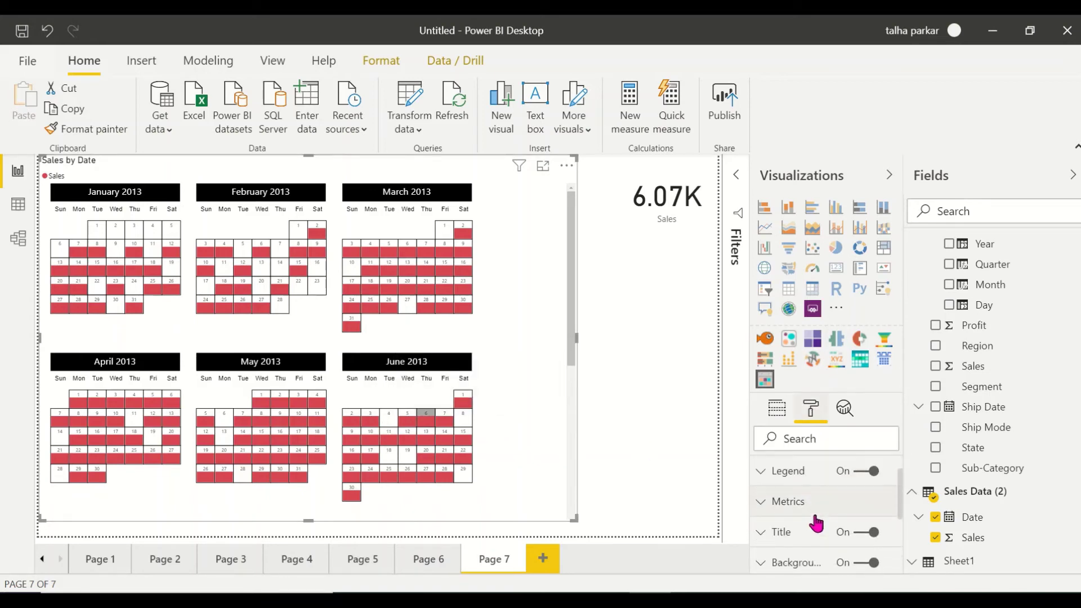
pyautogui.scroll(-2, 816, 523)
pyautogui.scroll(5, 816, 523)
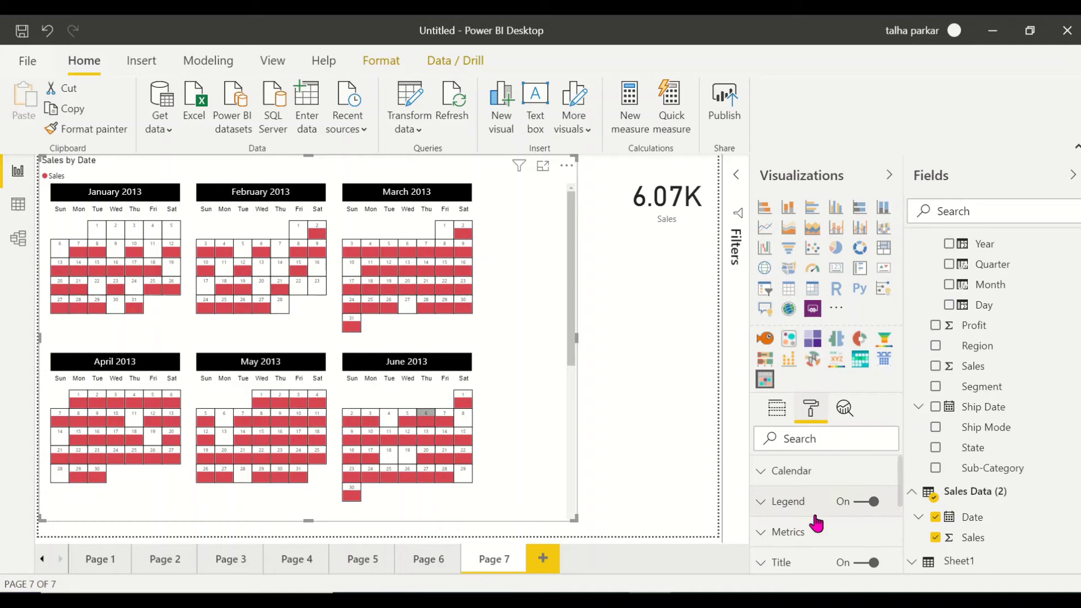
# Review the Calendar format options, then filter the card to June 13 and finally 10 January 2013 (4.37K)
pyautogui.click(801, 476)
pyautogui.scroll(-6, 847, 541)
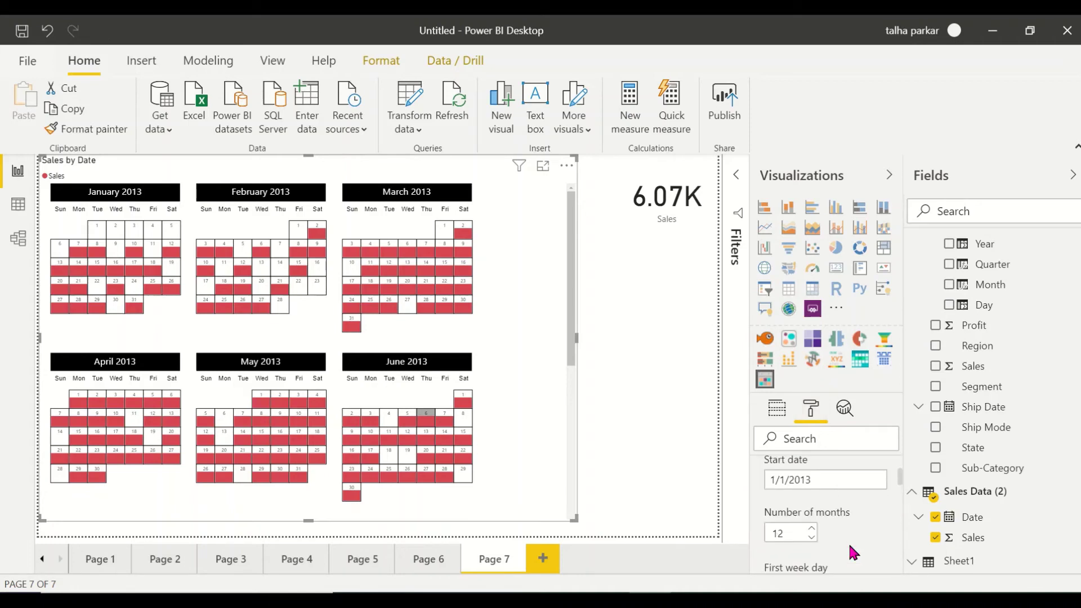
pyautogui.scroll(-5, 849, 549)
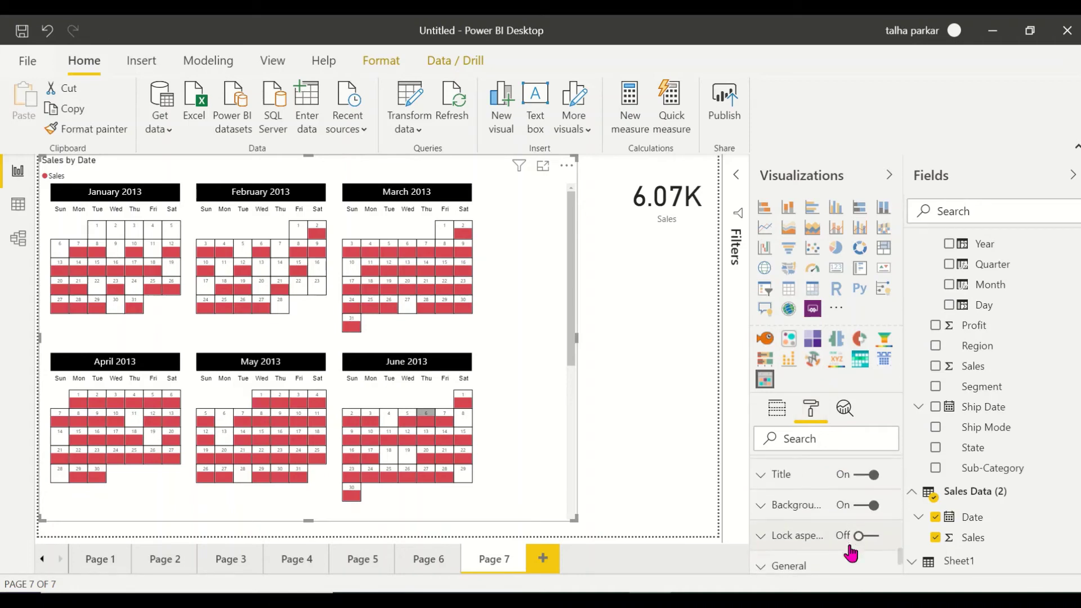
pyautogui.scroll(2, 848, 548)
pyautogui.click(424, 438)
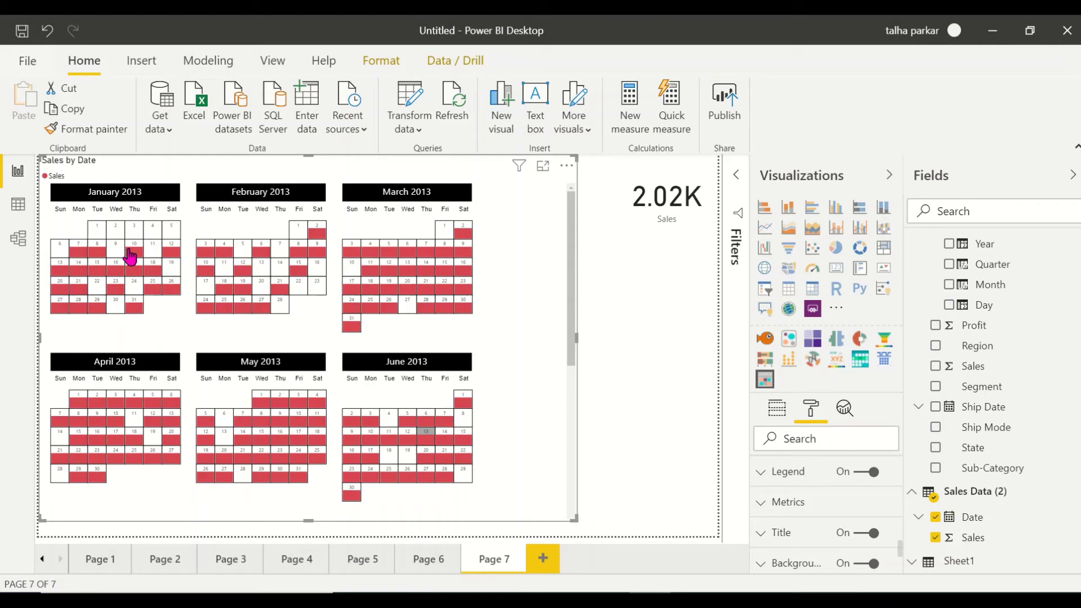
pyautogui.click(134, 245)
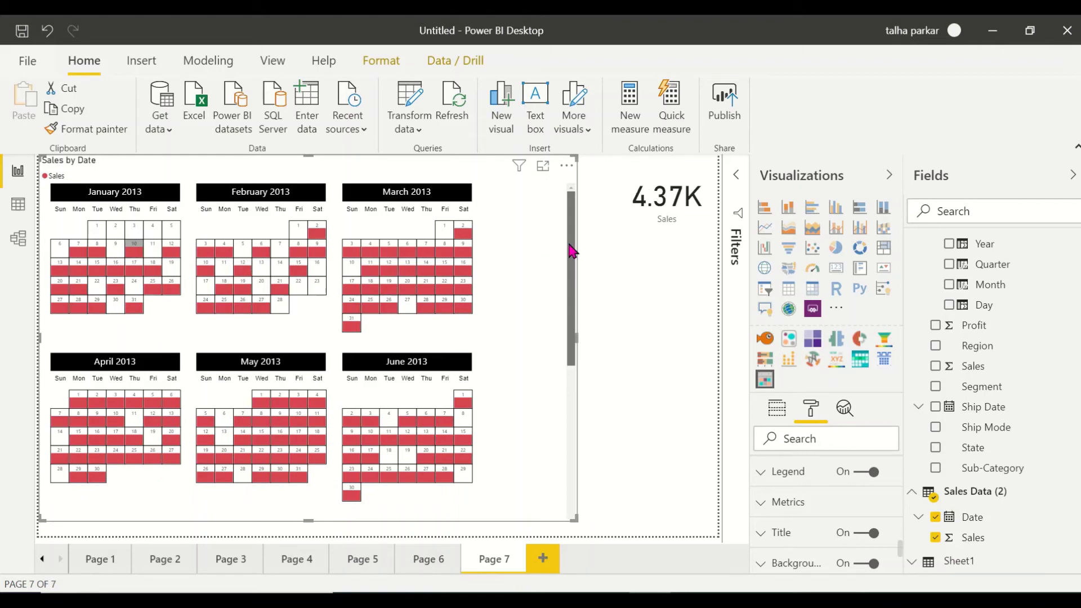
# Scroll the calendar to July–December 2013 and bring the Number of months setting into view
pyautogui.moveTo(572, 248); pyautogui.dragTo(571, 109)
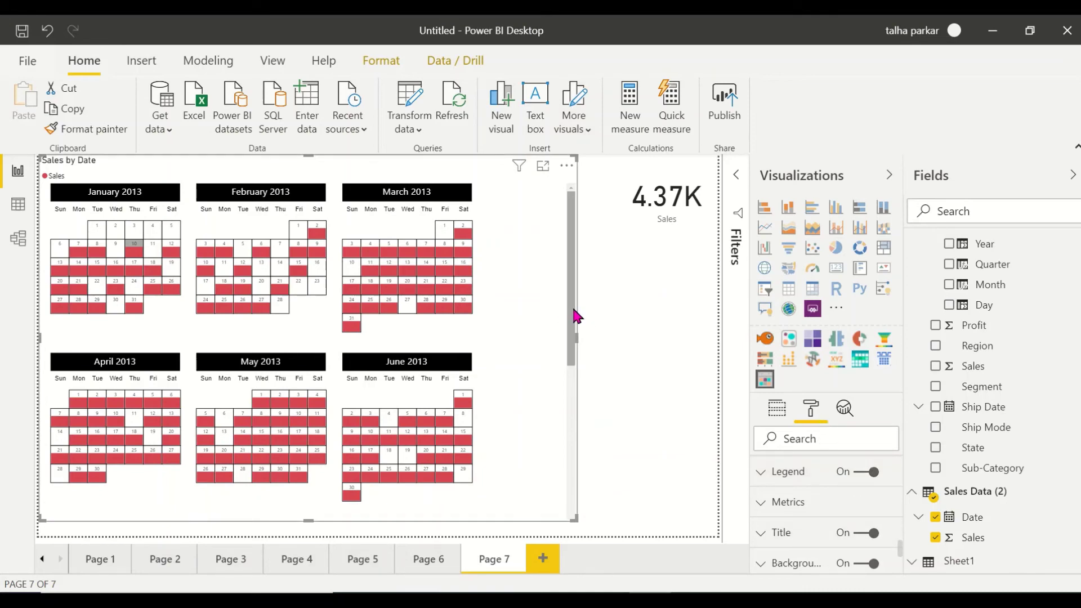
pyautogui.moveTo(575, 316); pyautogui.dragTo(574, 502)
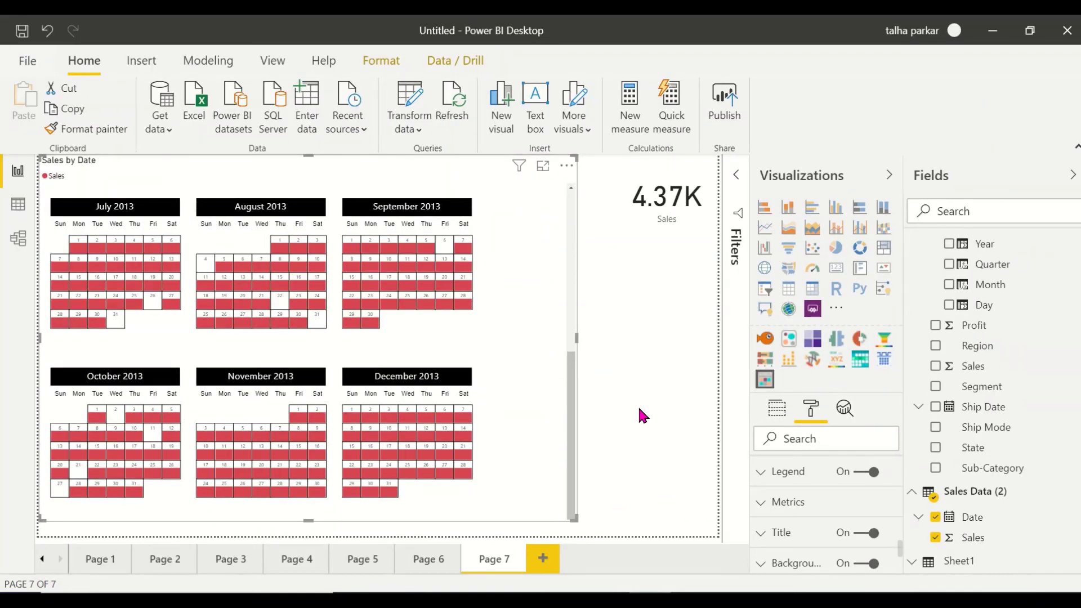
pyautogui.moveTo(424, 458)
pyautogui.scroll(-5, 827, 515)
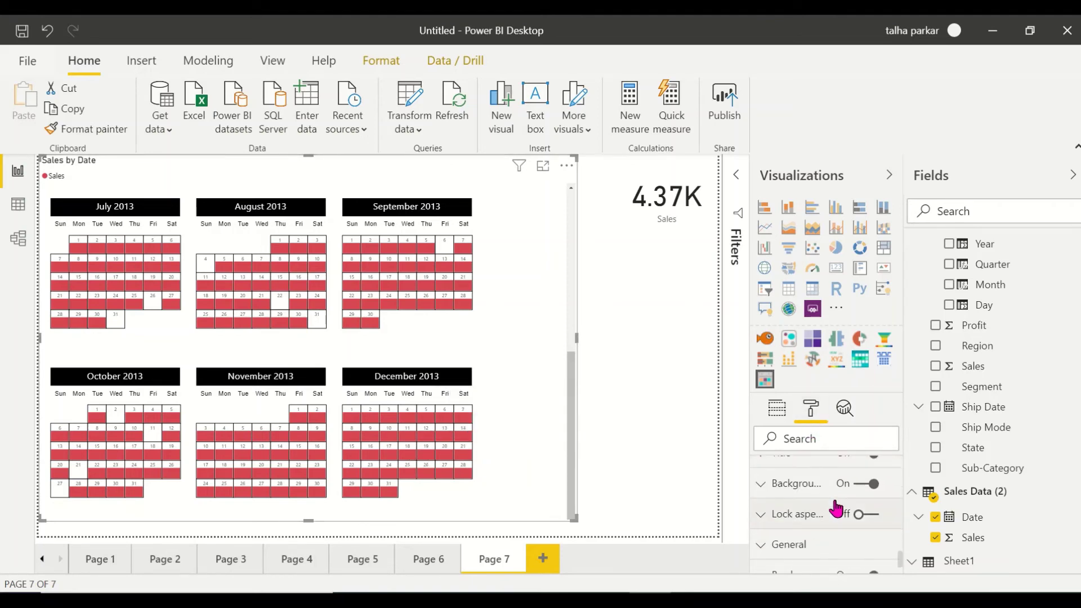
pyautogui.scroll(8, 835, 508)
pyautogui.scroll(6, 834, 501)
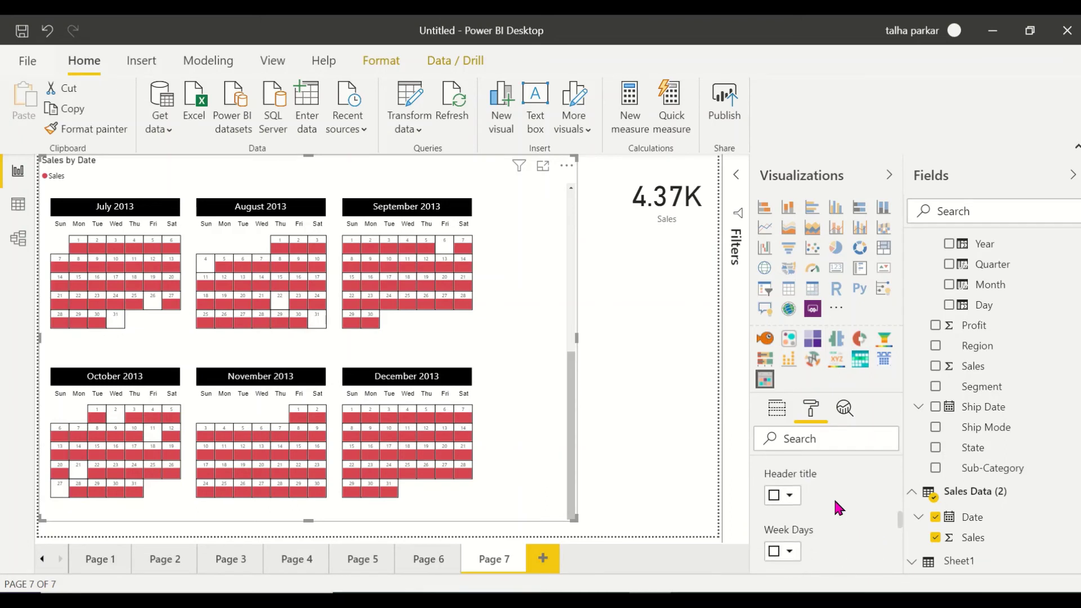
pyautogui.scroll(-2, 833, 496)
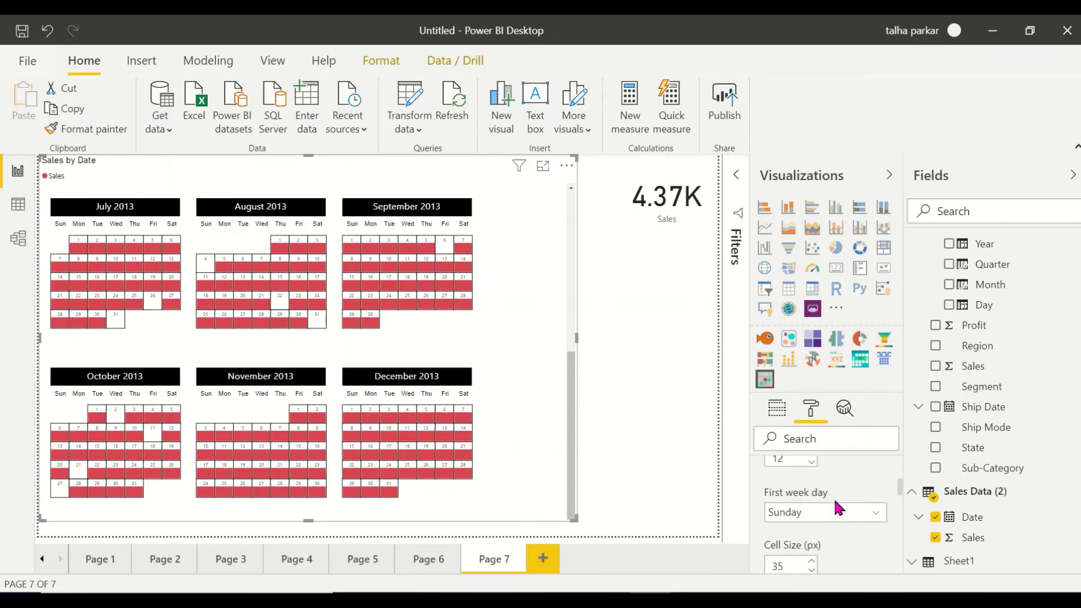
pyautogui.scroll(3, 819, 540)
pyautogui.scroll(-1, 823, 552)
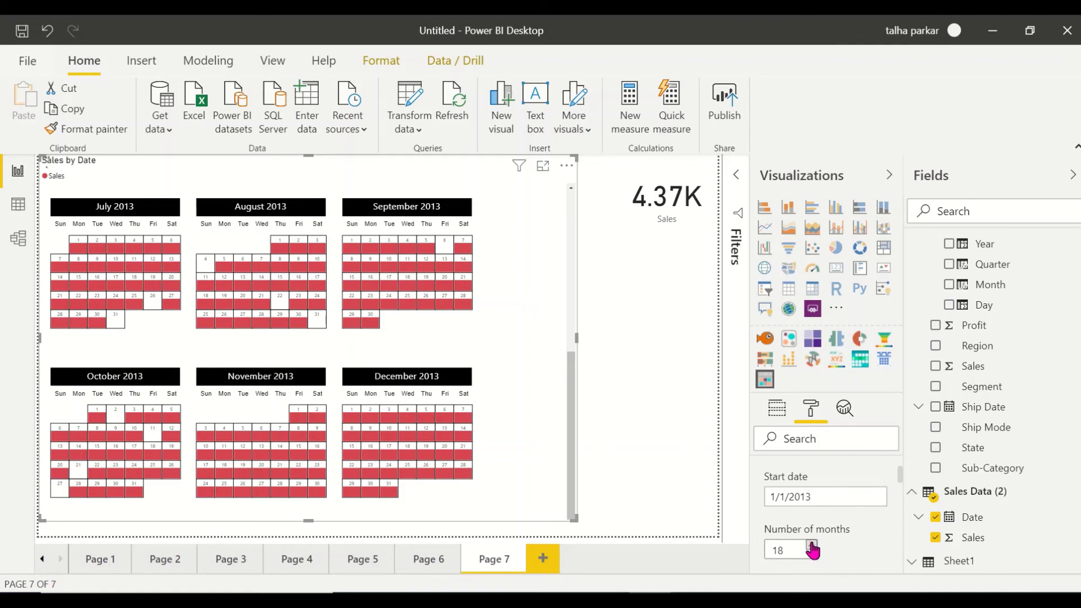
# Extend the calendar to 35 months, clear the cross-filter (card back to 2.30M), and scroll to 2015
pyautogui.click(811, 546)
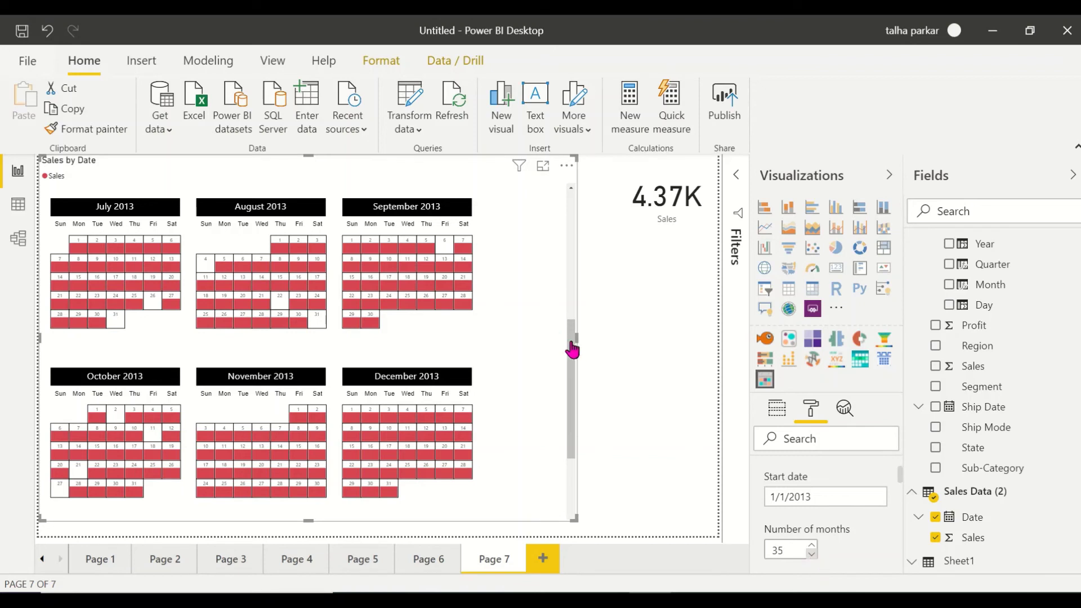
pyautogui.click(602, 385)
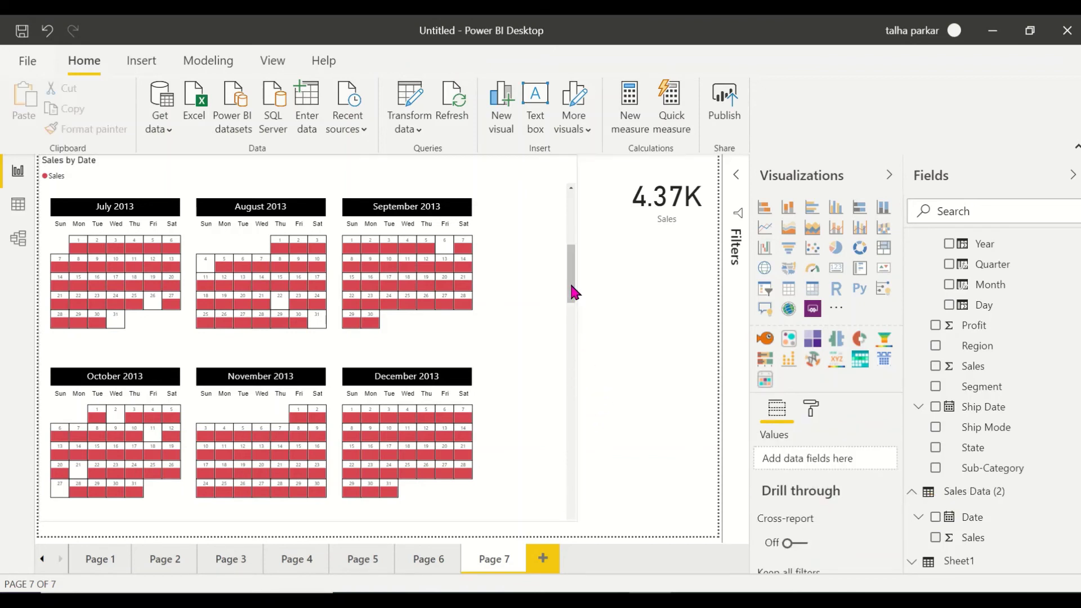
pyautogui.moveTo(574, 289); pyautogui.dragTo(582, 574)
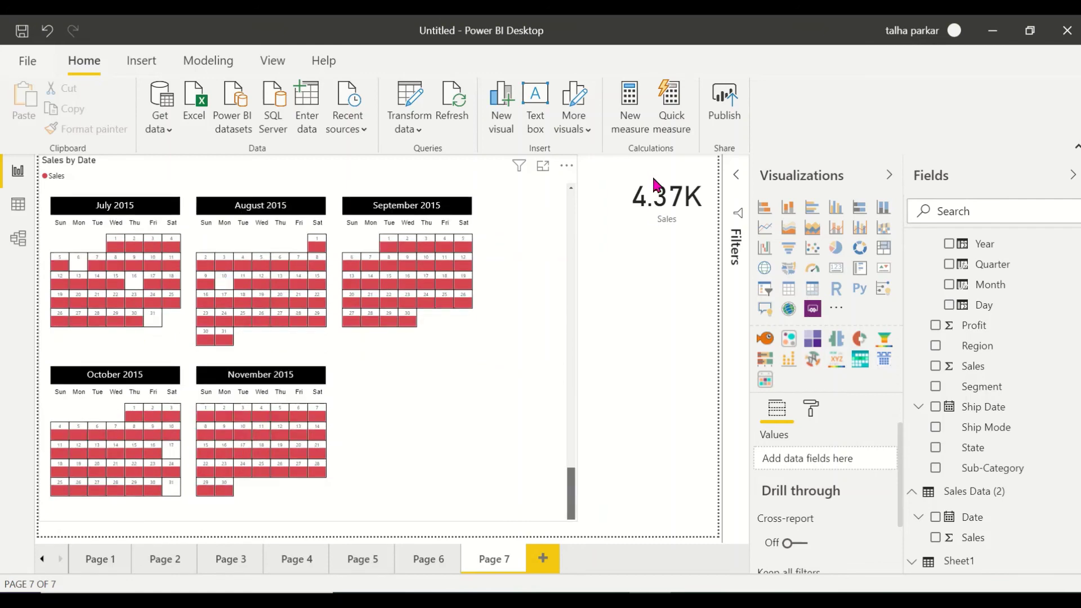
pyautogui.moveTo(572, 495); pyautogui.dragTo(643, 539)
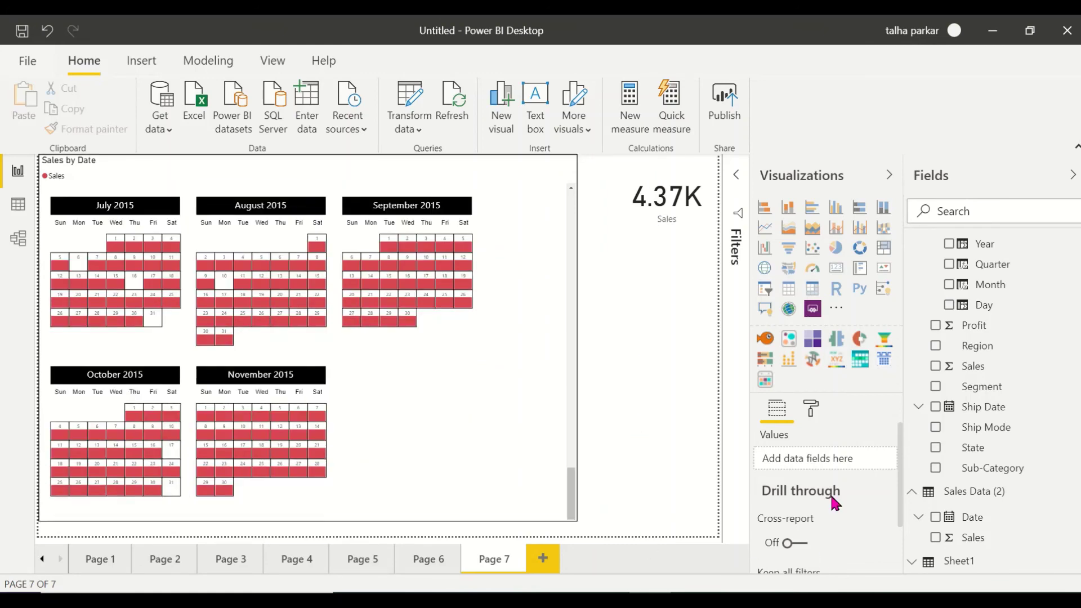
pyautogui.scroll(-2, 830, 498)
pyautogui.scroll(2, 831, 497)
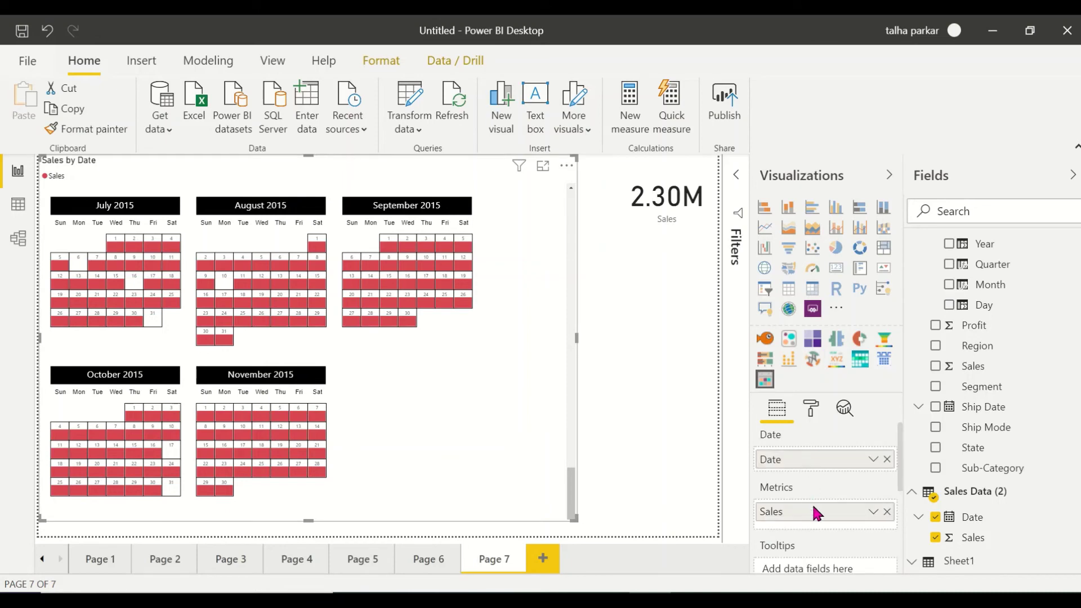
pyautogui.scroll(-3, 843, 561)
# Set the calendar's Number of months to 60
pyautogui.scroll(3, 827, 478)
pyautogui.click(814, 413)
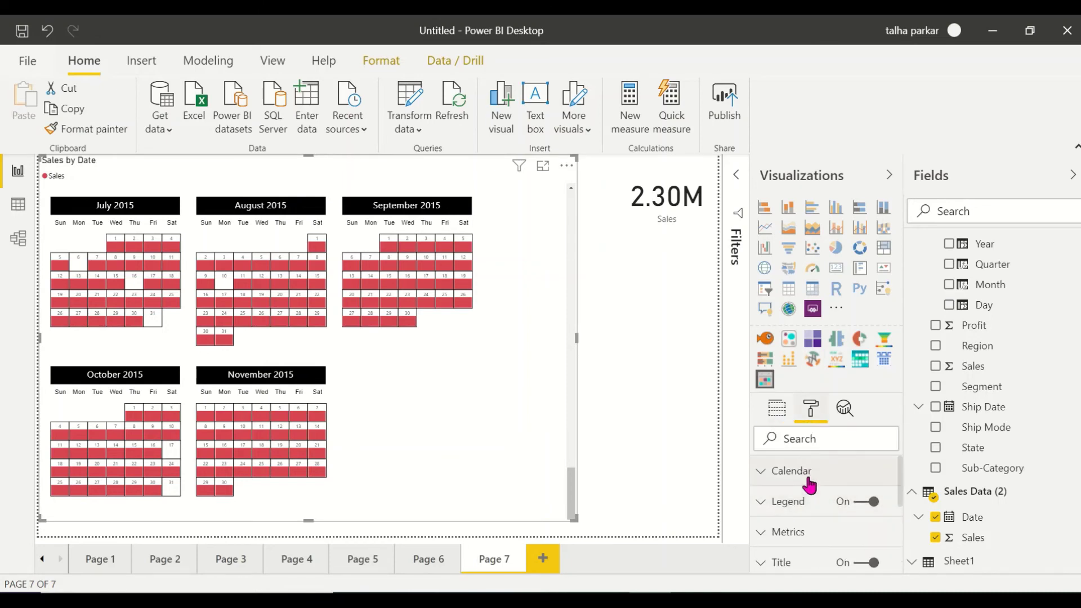
pyautogui.click(809, 483)
pyautogui.scroll(-5, 810, 557)
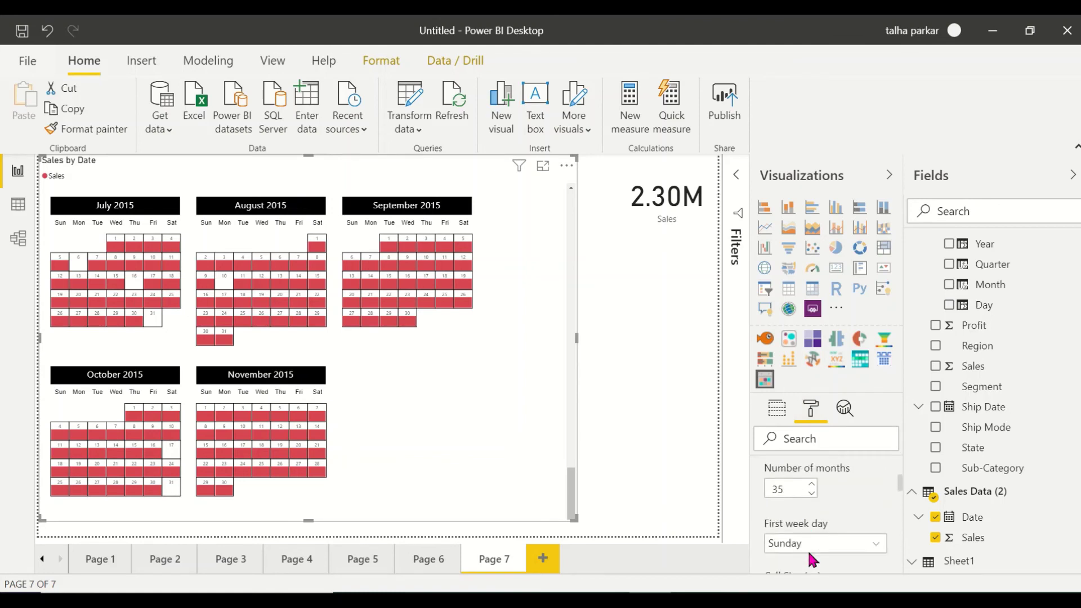
pyautogui.scroll(1, 810, 558)
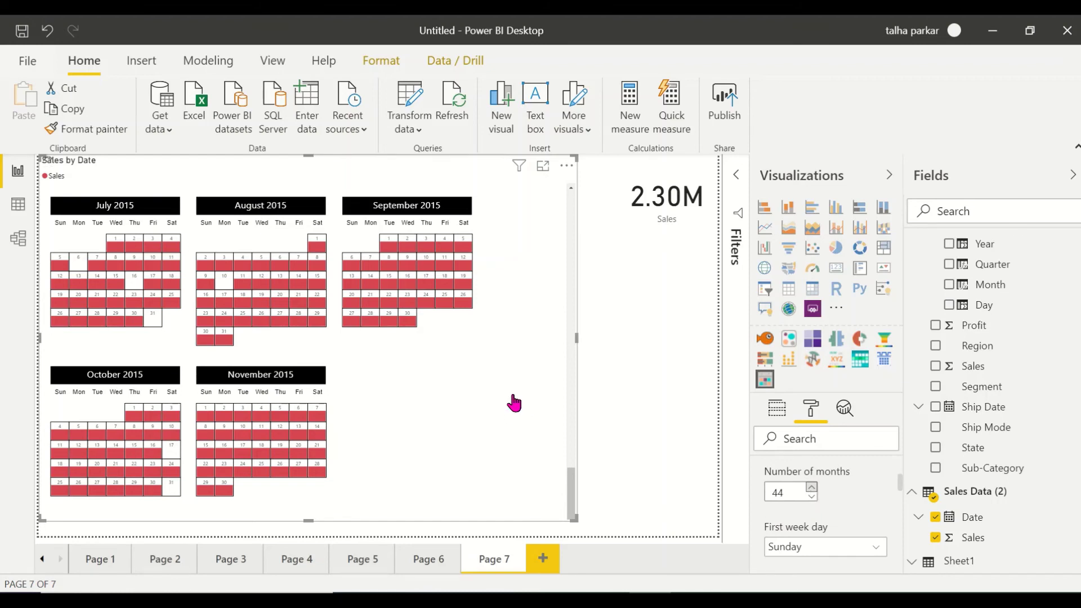
pyautogui.press('Up')
pyautogui.press('Up')
pyautogui.press('Up')
pyautogui.press('Up')
pyautogui.press('Up')
pyautogui.press('Up')
pyautogui.press('Up')
pyautogui.press('Up')
pyautogui.press('Up')
pyautogui.press('Up')
pyautogui.press('Up')
pyautogui.press('Up')
pyautogui.press('Up')
pyautogui.press('Up')
pyautogui.press('Up')
pyautogui.press('Up')
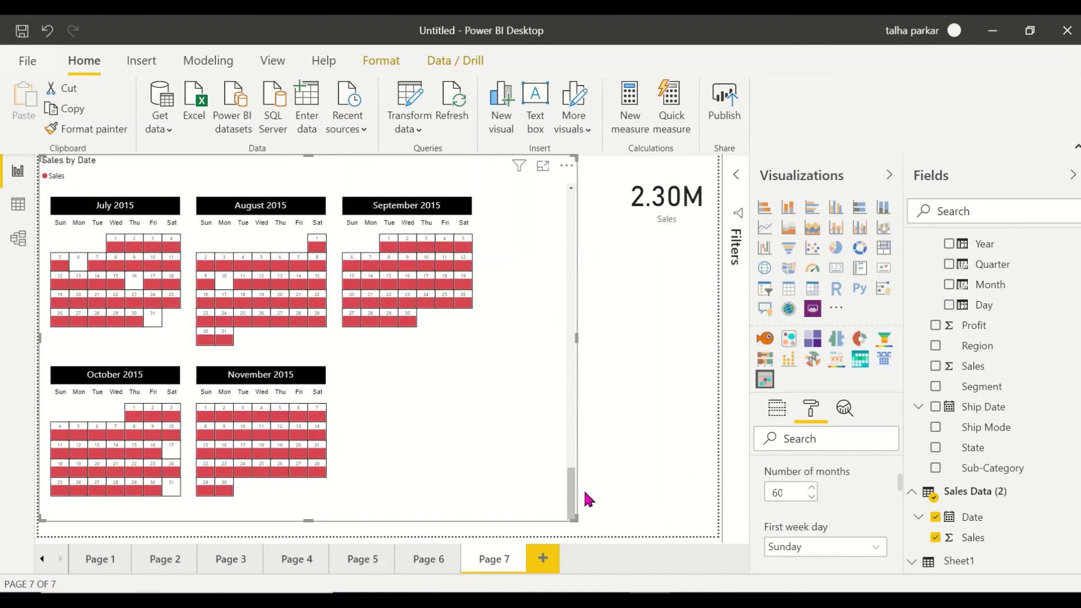
# Scroll to November 2016 and pick 23 November 2016, cutting the Sales card to 4.79K
pyautogui.moveTo(575, 491); pyautogui.dragTo(583, 542)
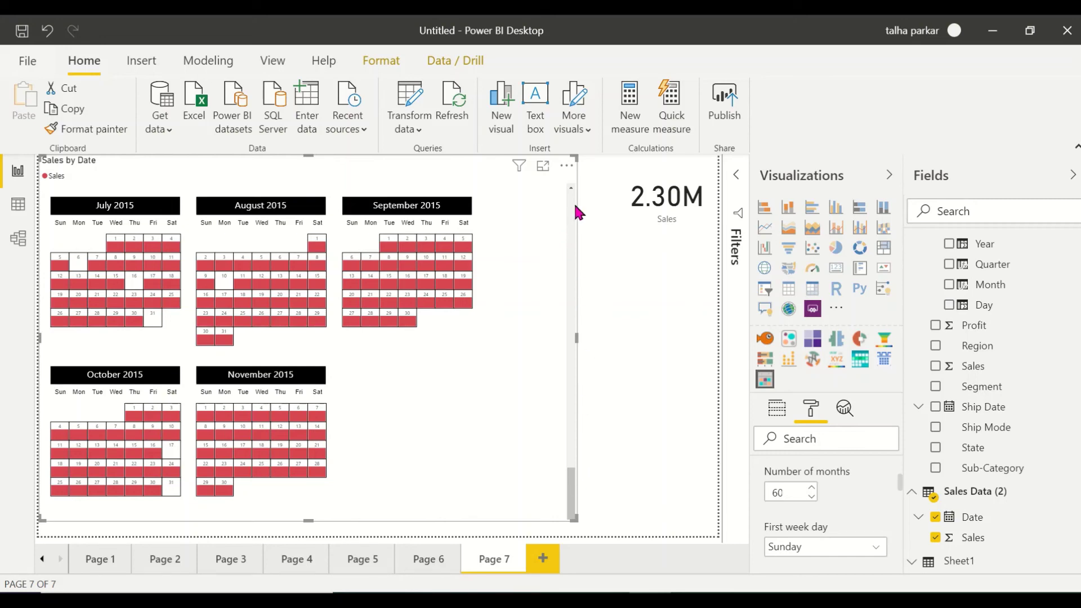
pyautogui.scroll(-10, 459, 373)
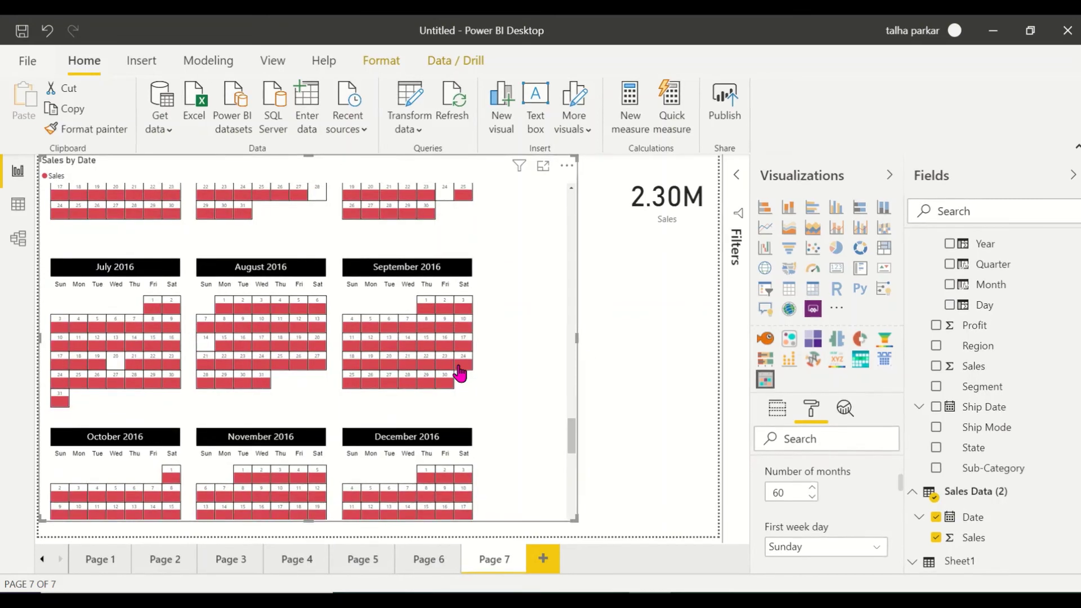
pyautogui.moveTo(573, 435); pyautogui.dragTo(584, 458)
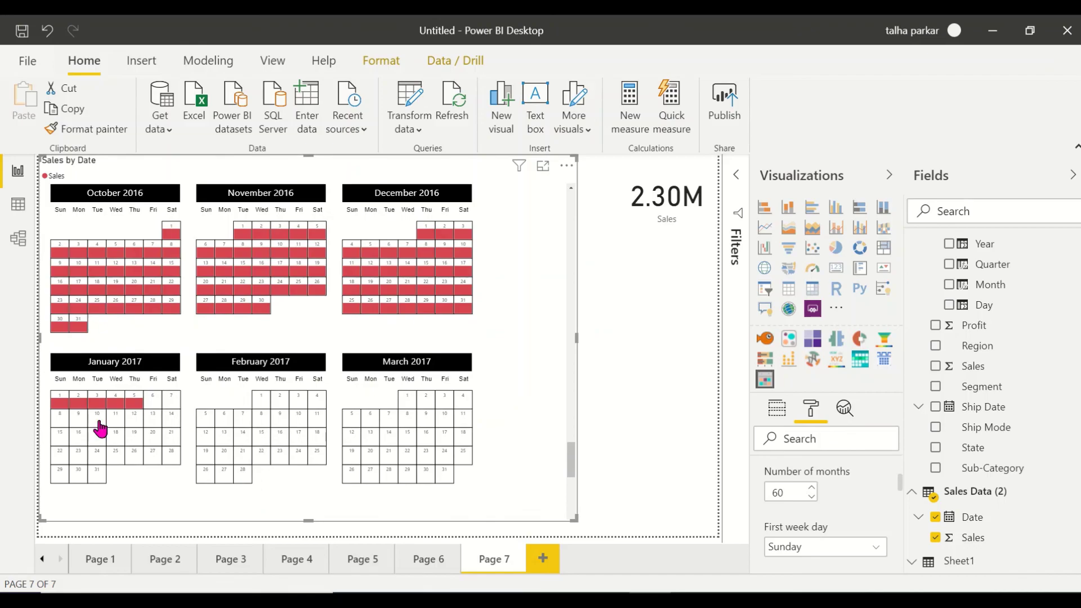
pyautogui.moveTo(106, 409)
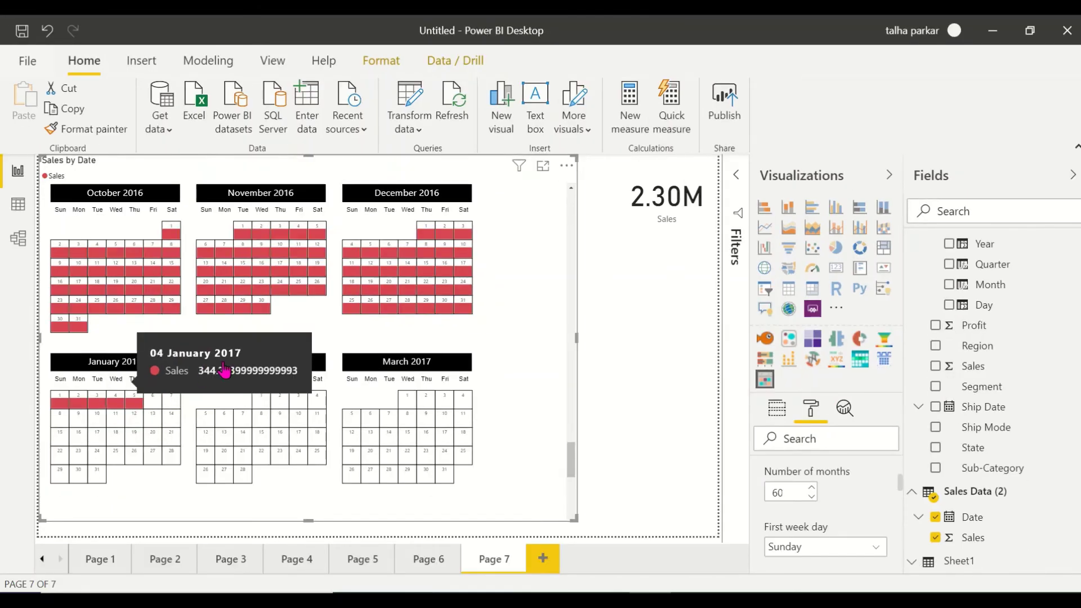
pyautogui.click(270, 287)
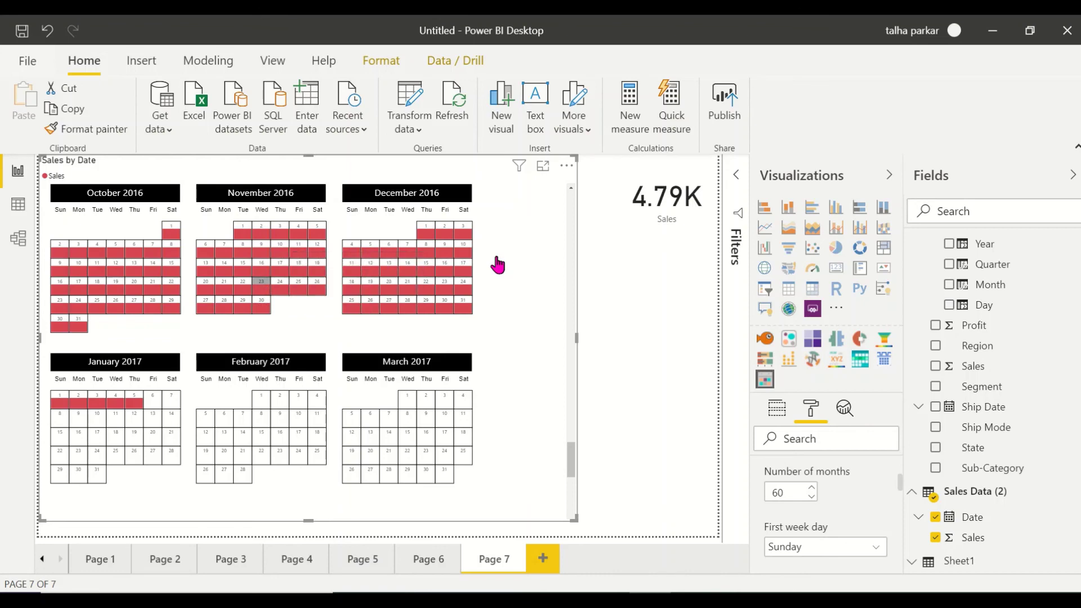
pyautogui.moveTo(568, 261); pyautogui.dragTo(570, 264)
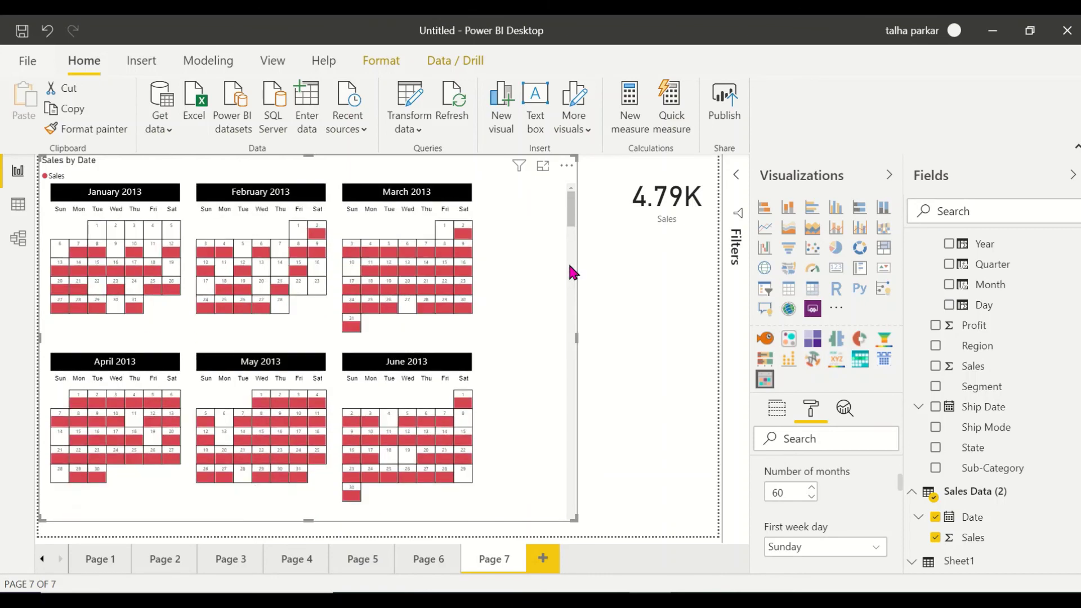
# Undo the accidental slicer conversion of the calendar and add a new empty visual below the card
pyautogui.click(766, 290)
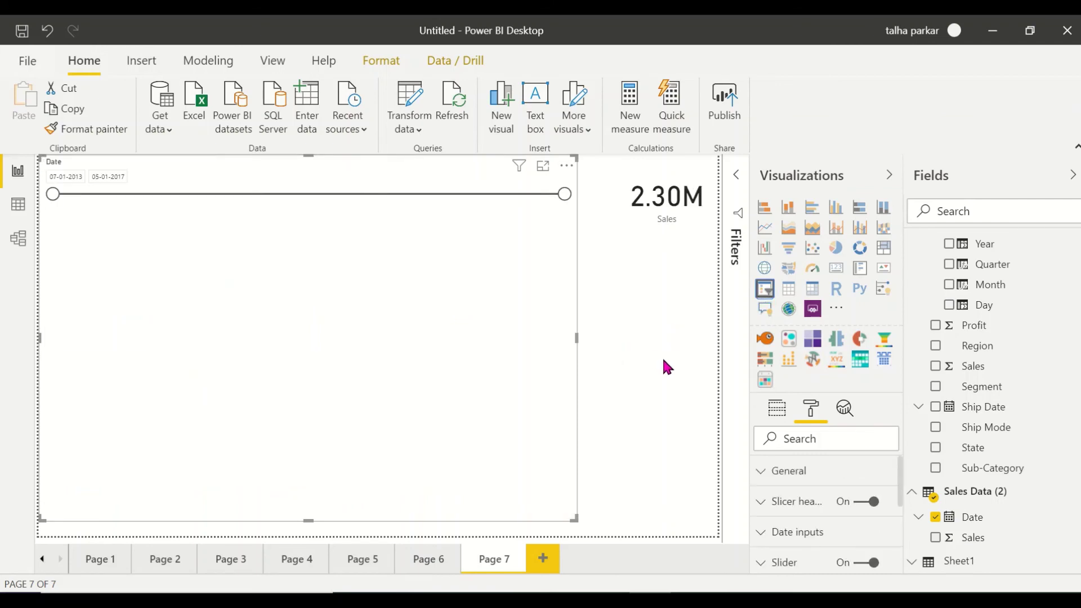
pyautogui.hotkey('ctrl', 'z')
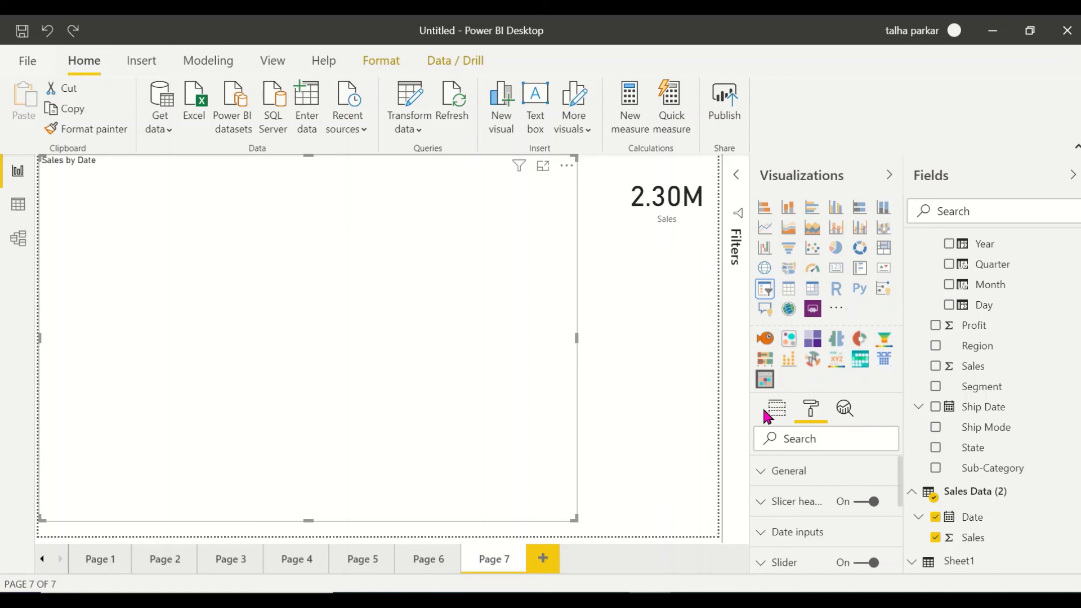
pyautogui.click(694, 376)
pyautogui.click(765, 308)
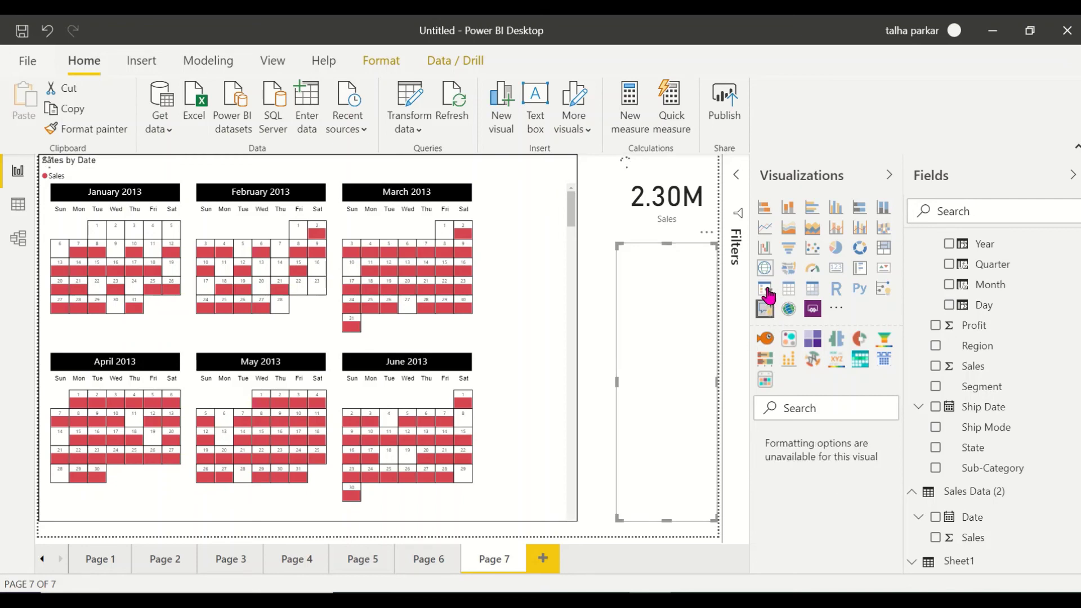
# Add a Sales slicer, delete the stray Q&A visual, and raise the slicer minimum to 14,488.79
pyautogui.click(766, 290)
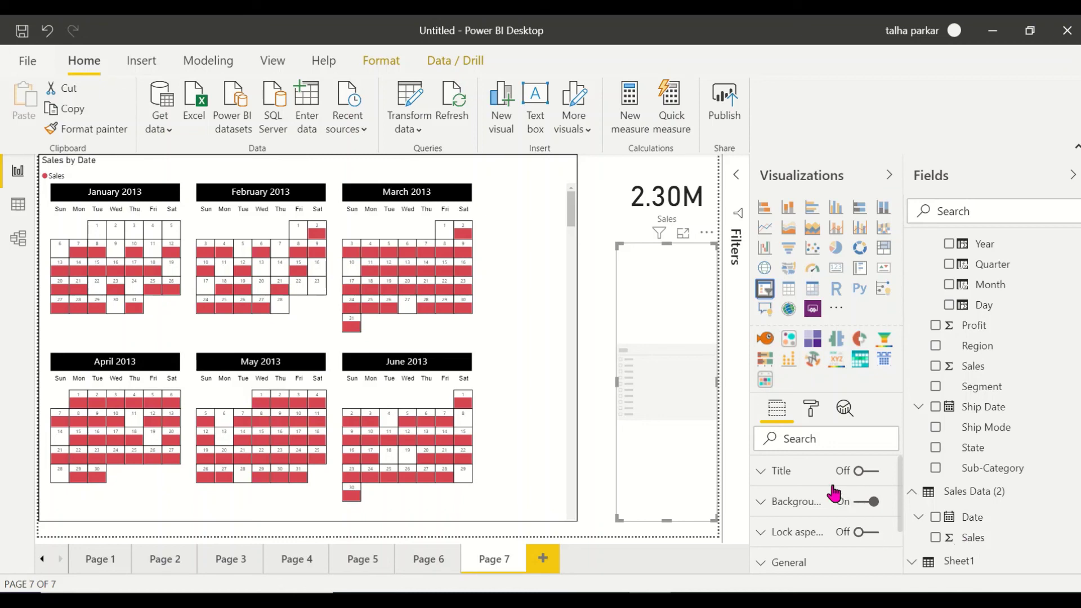
pyautogui.moveTo(940, 543); pyautogui.dragTo(665, 327)
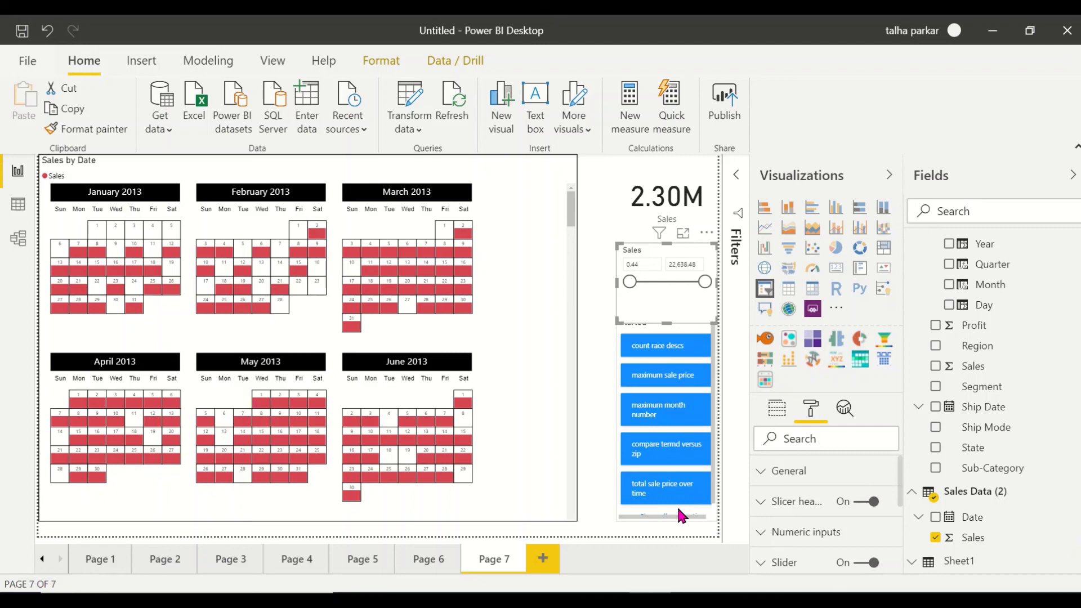
pyautogui.click(677, 509)
pyautogui.press('Delete')
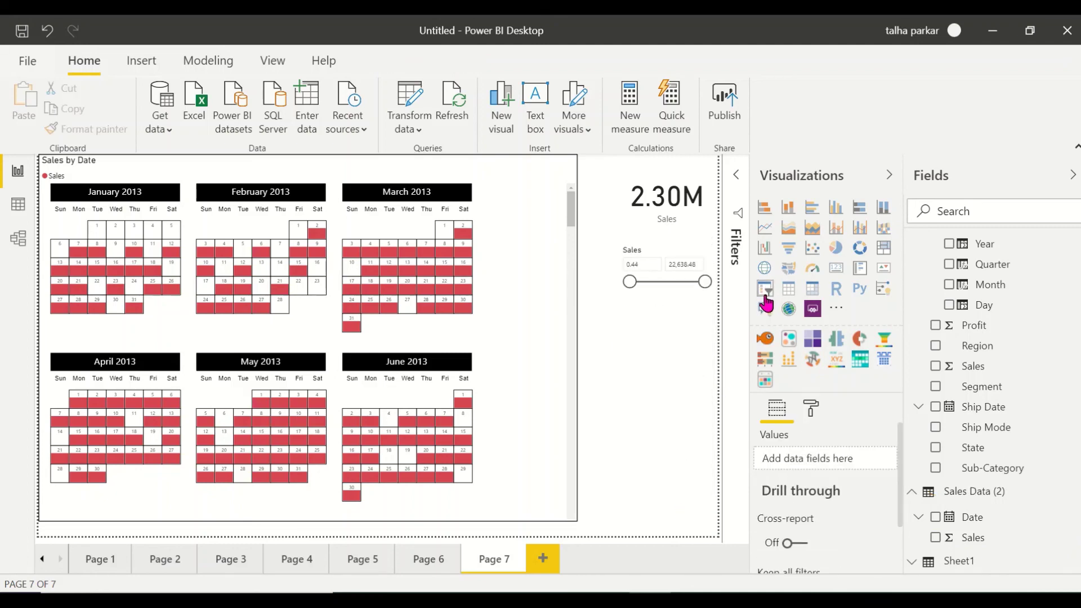
pyautogui.click(936, 537)
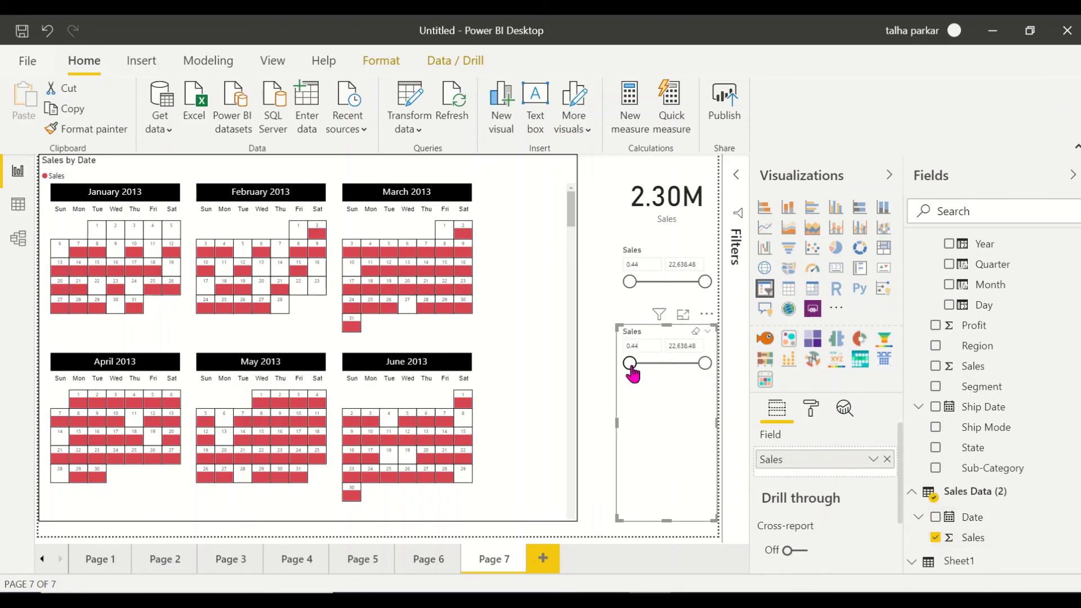
pyautogui.moveTo(631, 363); pyautogui.dragTo(679, 373)
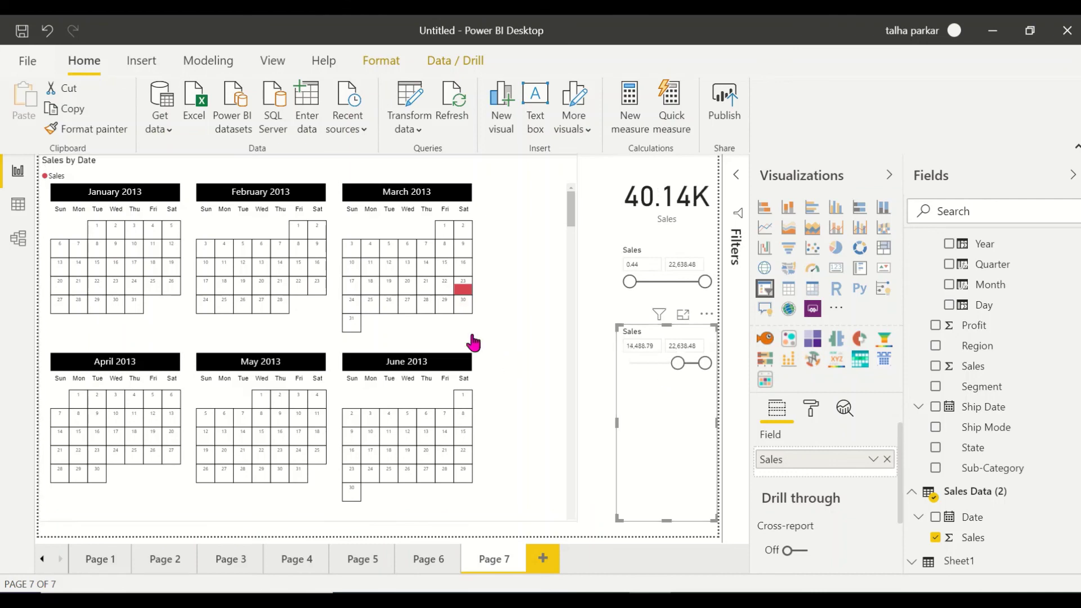
pyautogui.scroll(-15, 473, 343)
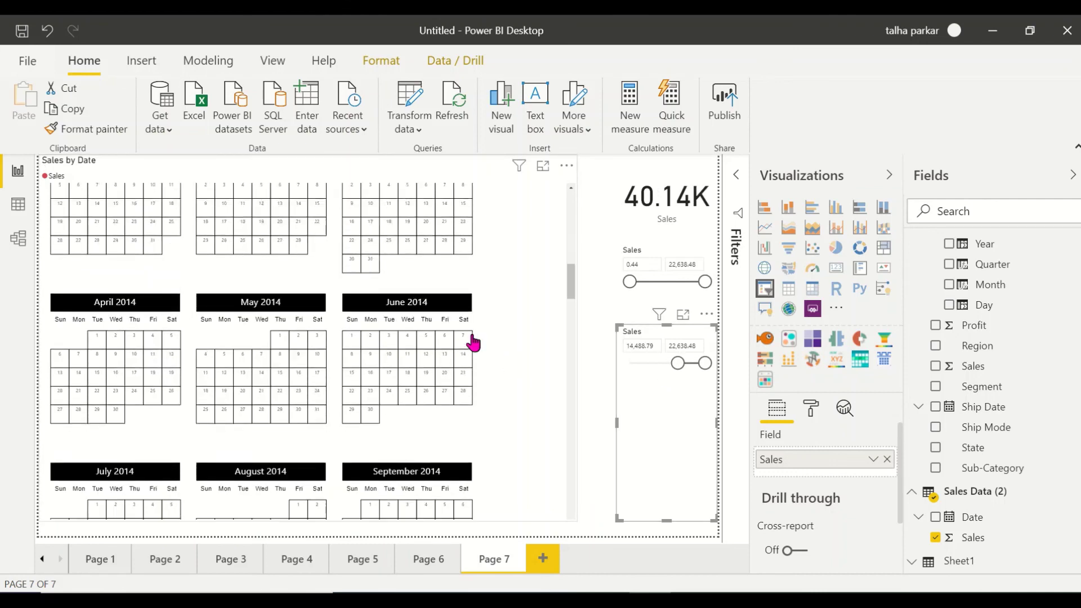
pyautogui.scroll(-5, 473, 342)
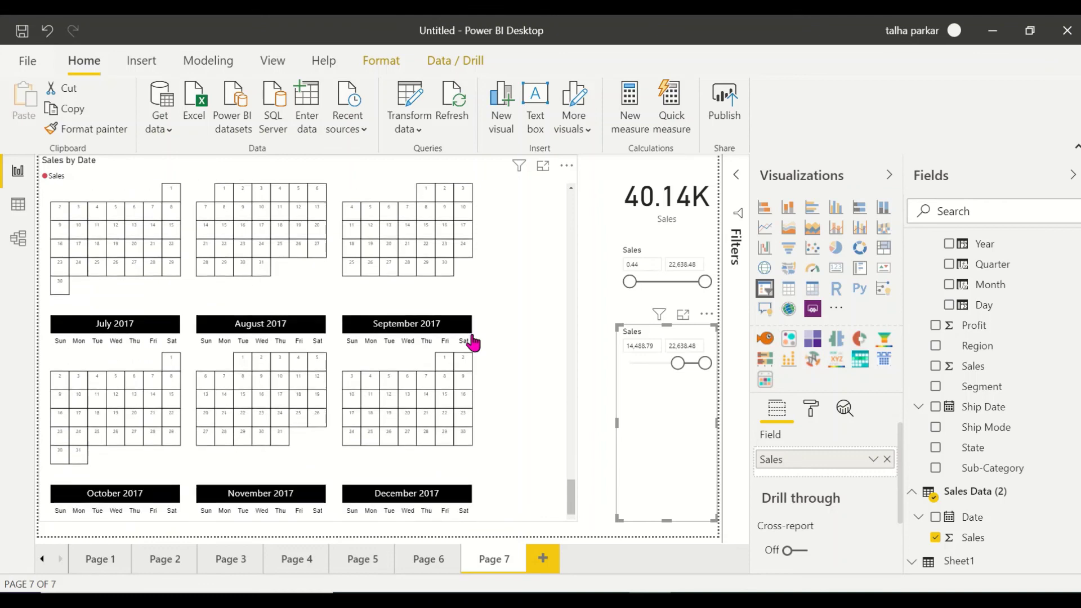
pyautogui.scroll(8, 472, 342)
pyautogui.scroll(10, 473, 342)
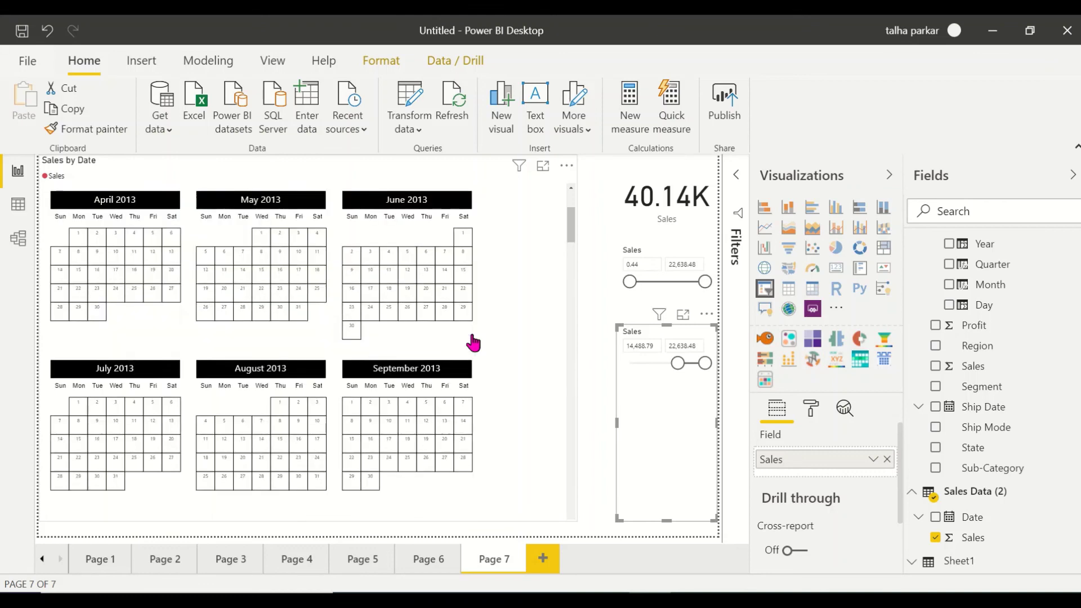
pyautogui.scroll(-6, 473, 342)
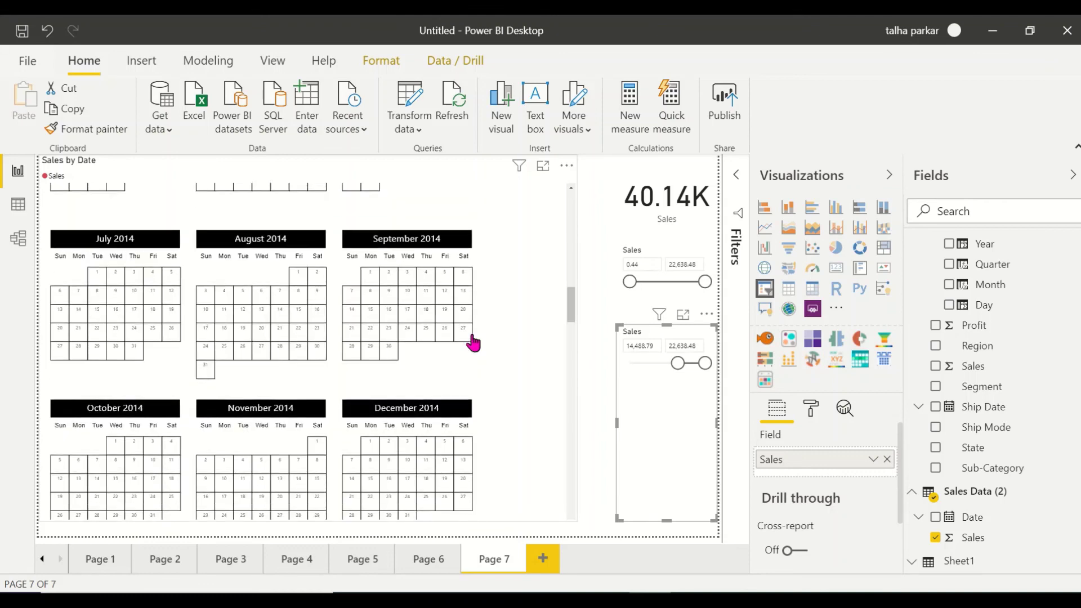
pyautogui.scroll(-3, 473, 342)
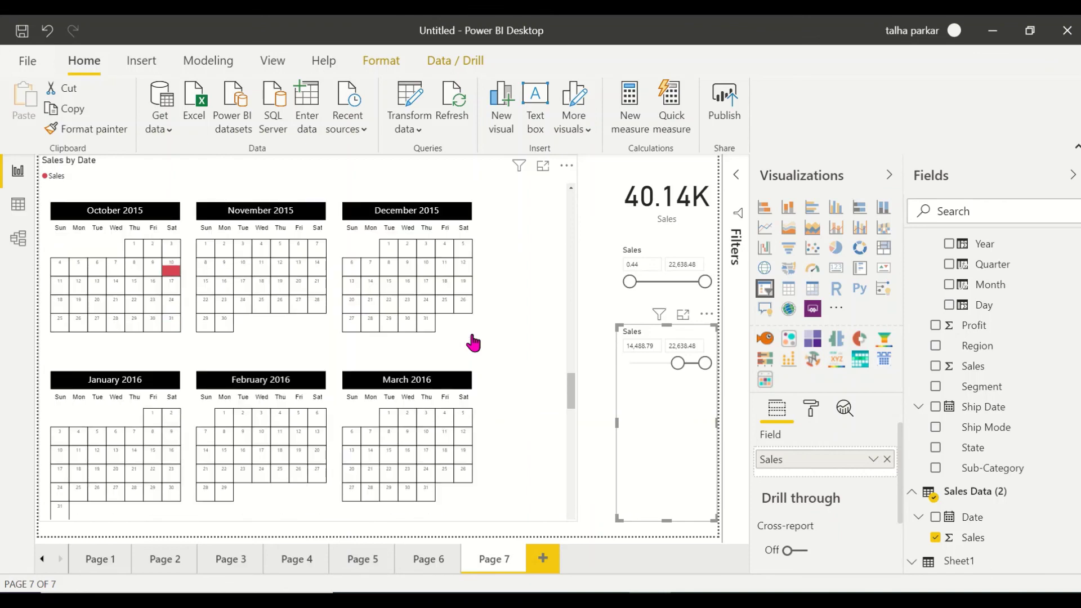
pyautogui.click(589, 394)
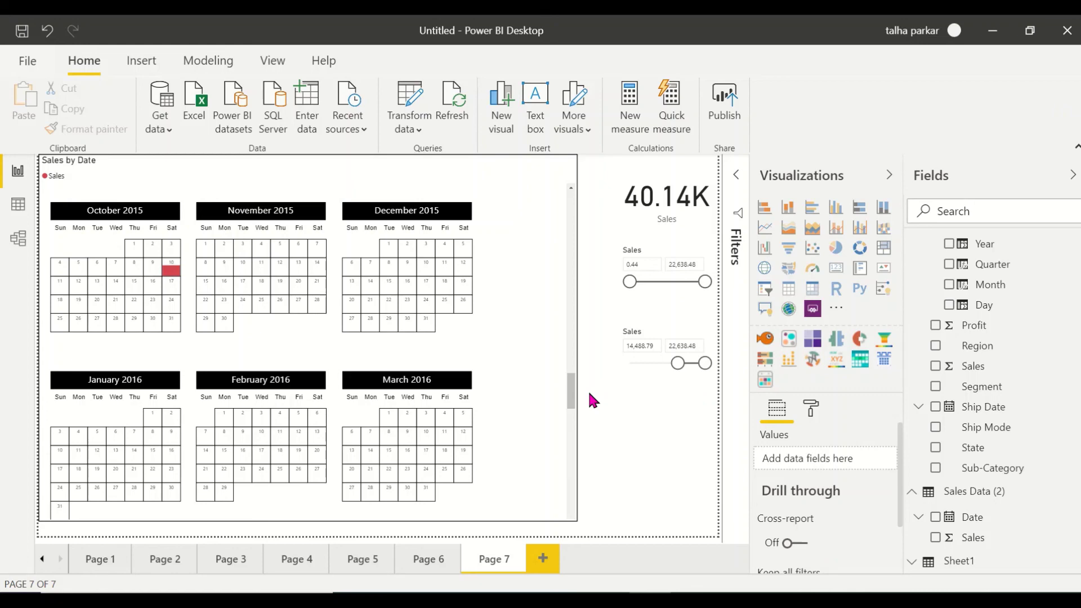
pyautogui.moveTo(571, 389); pyautogui.dragTo(572, 205)
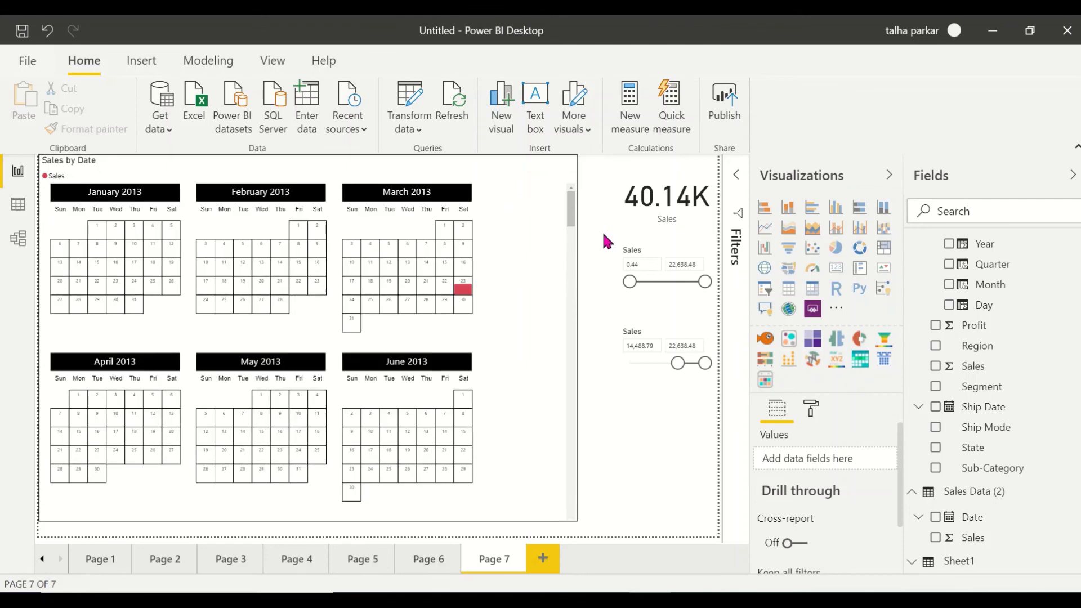